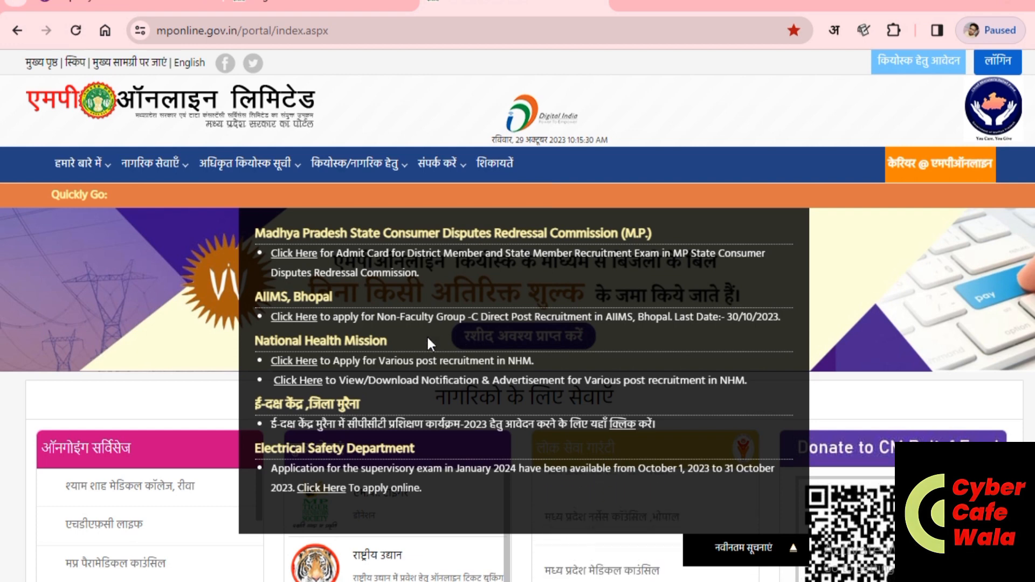
Step: Open the AIIMS Bhopal Non-Faculty Group-C application form and go to the first name box
click(300, 318)
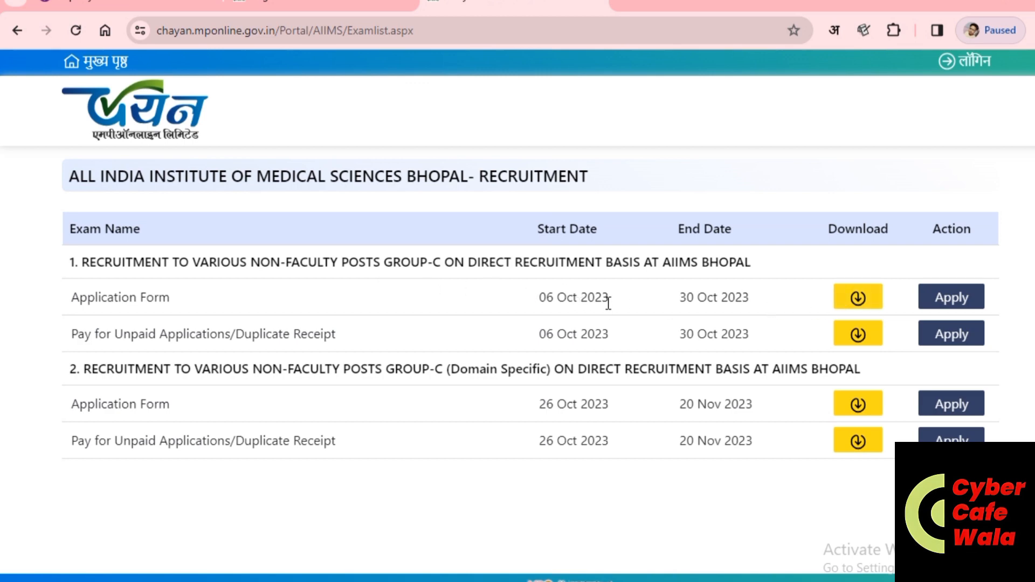
click(957, 302)
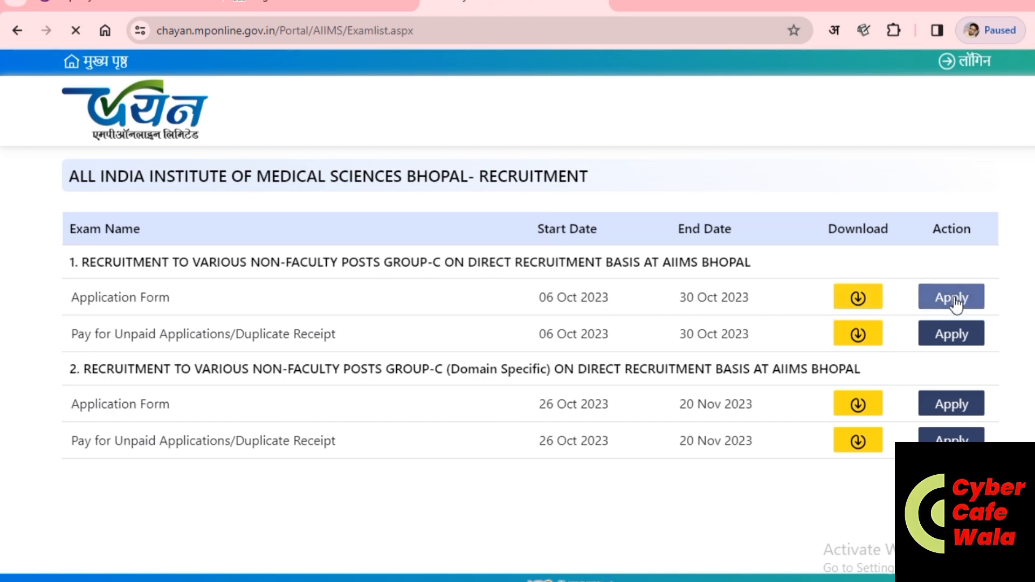
click(510, 362)
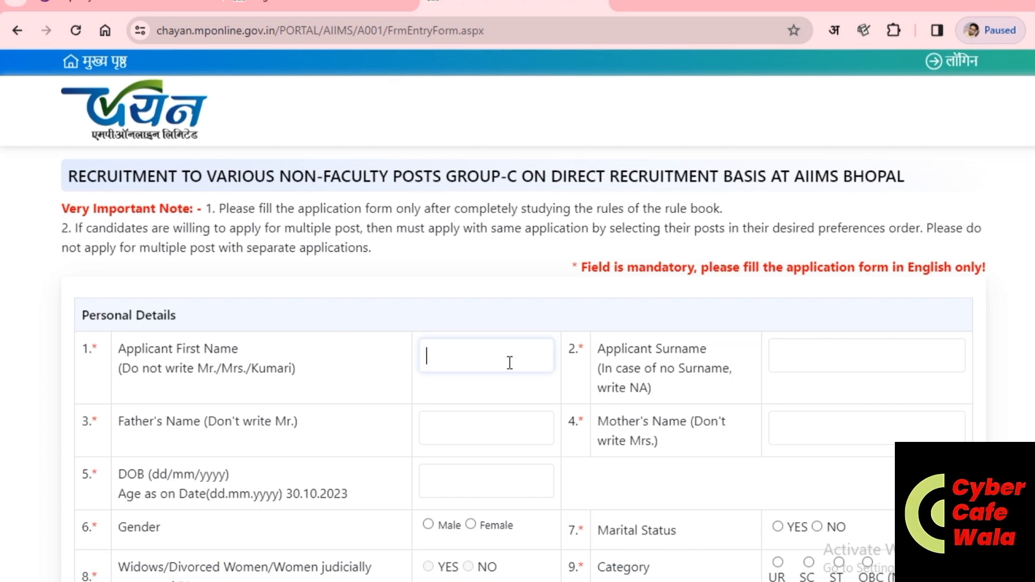
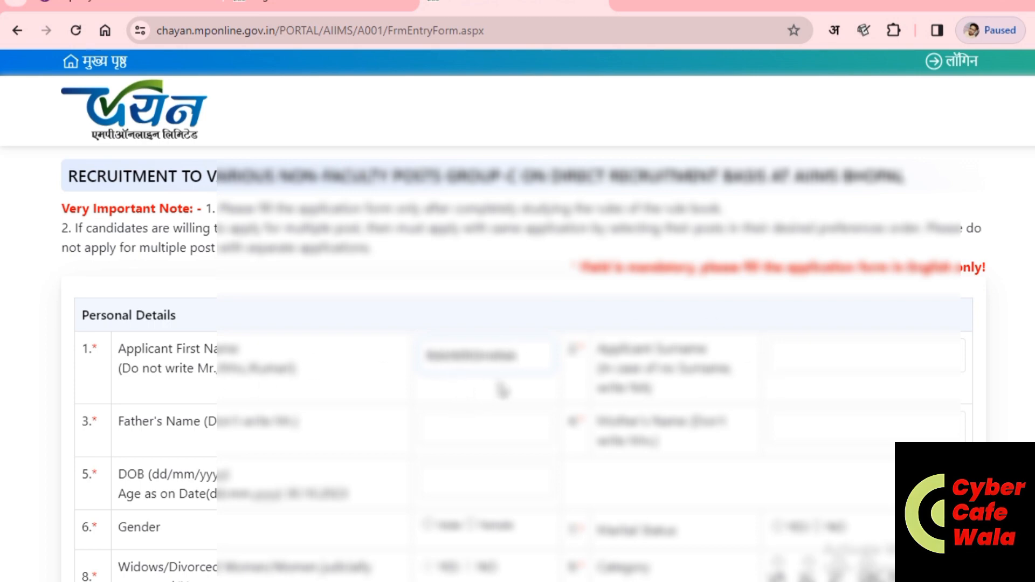
Step: Enter the applicant's first name and surname
click(798, 354)
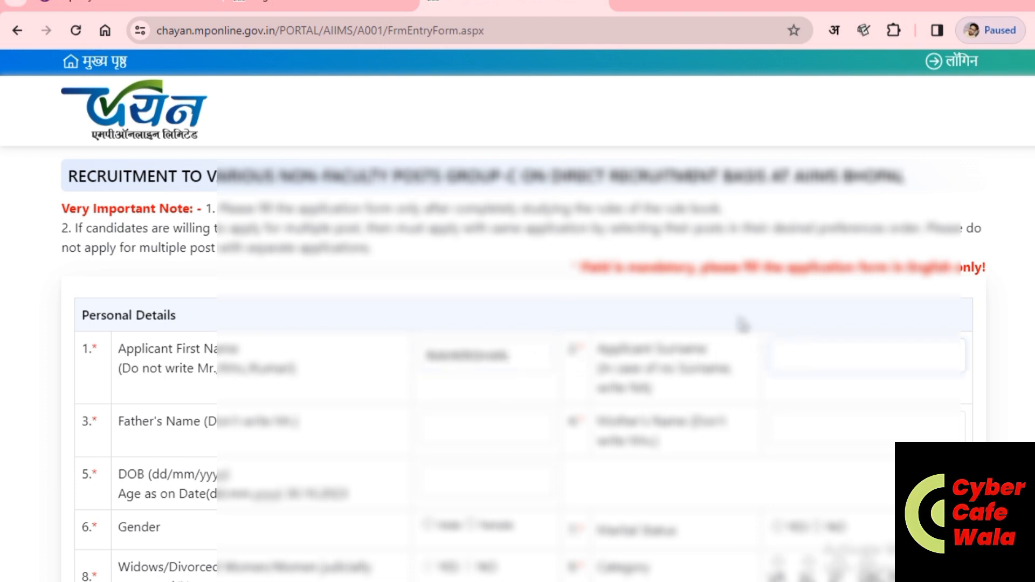
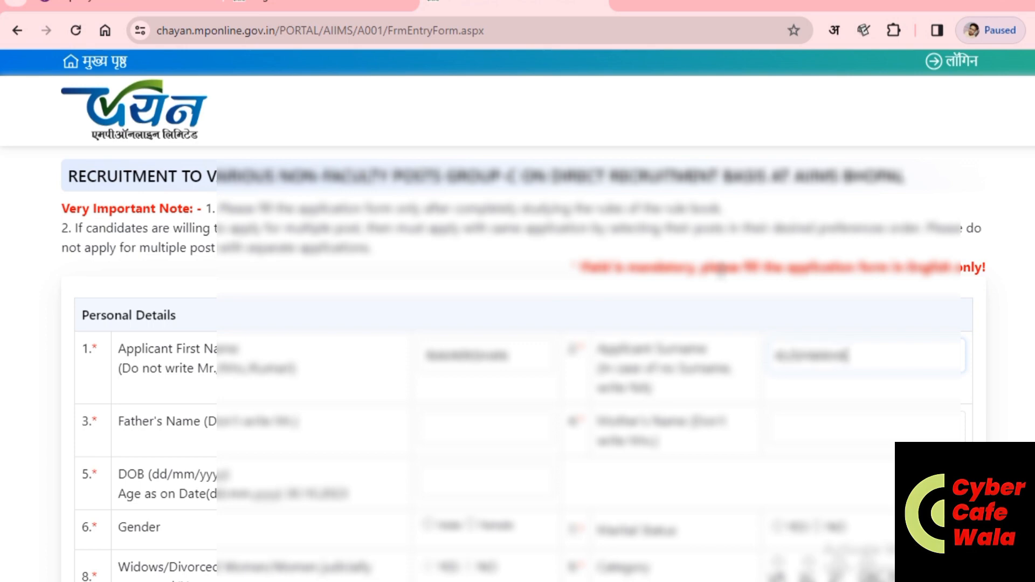
Step: Enter the father's and mother's names and the date of birth in dd/mm/yyyy format
click(483, 425)
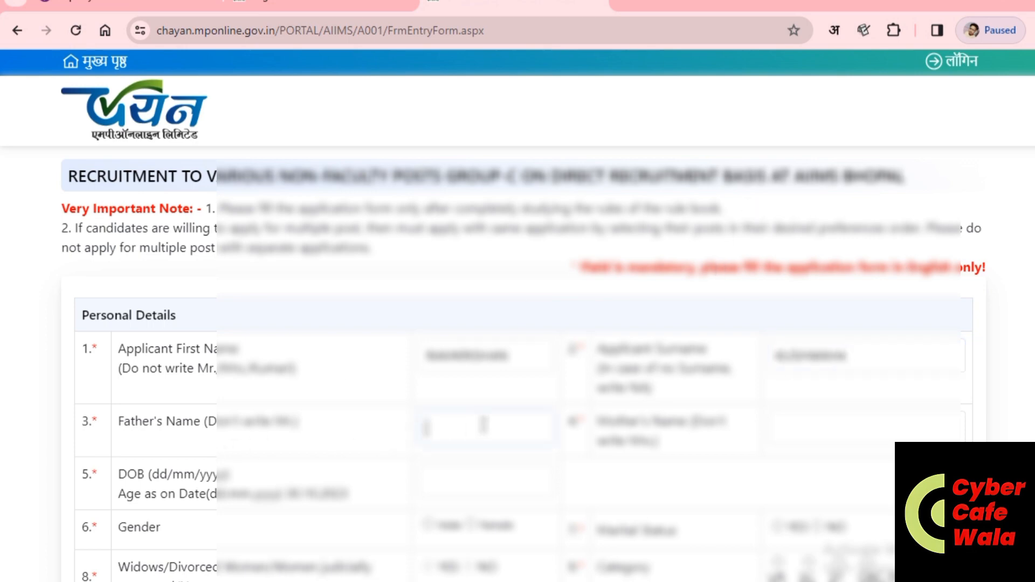
text(RAMMU)
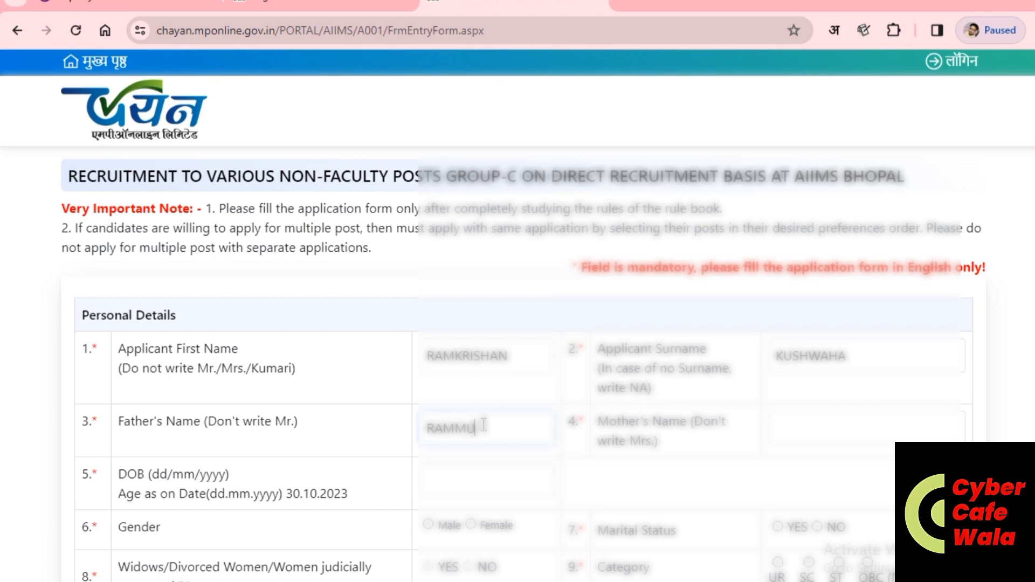
click(775, 423)
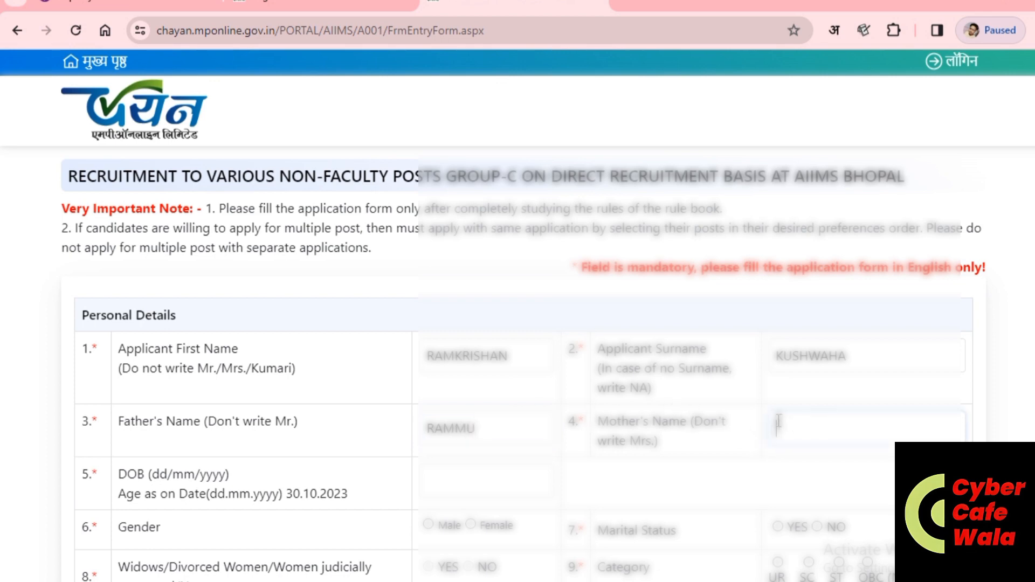
text(SHANTI)
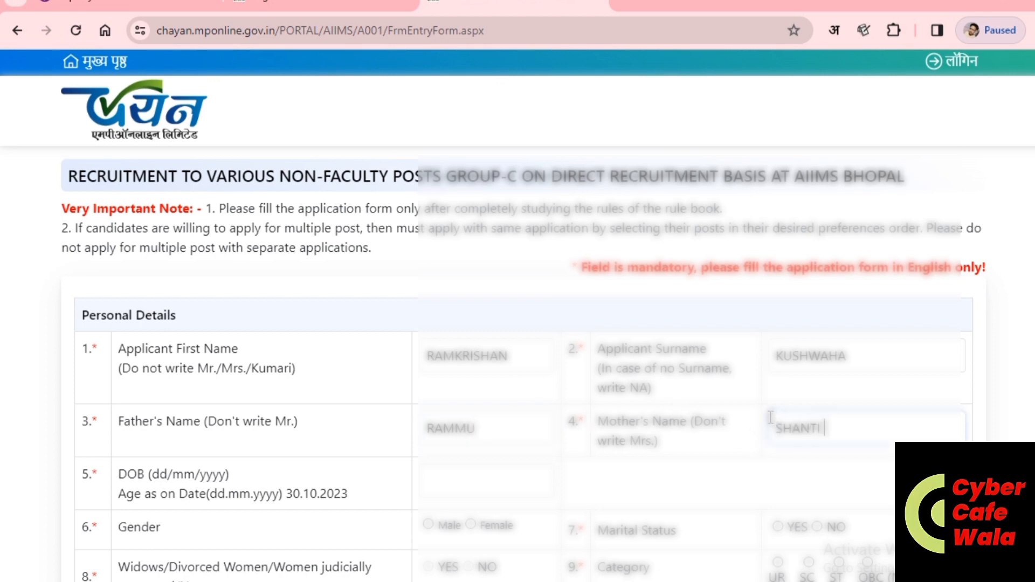
click(440, 483)
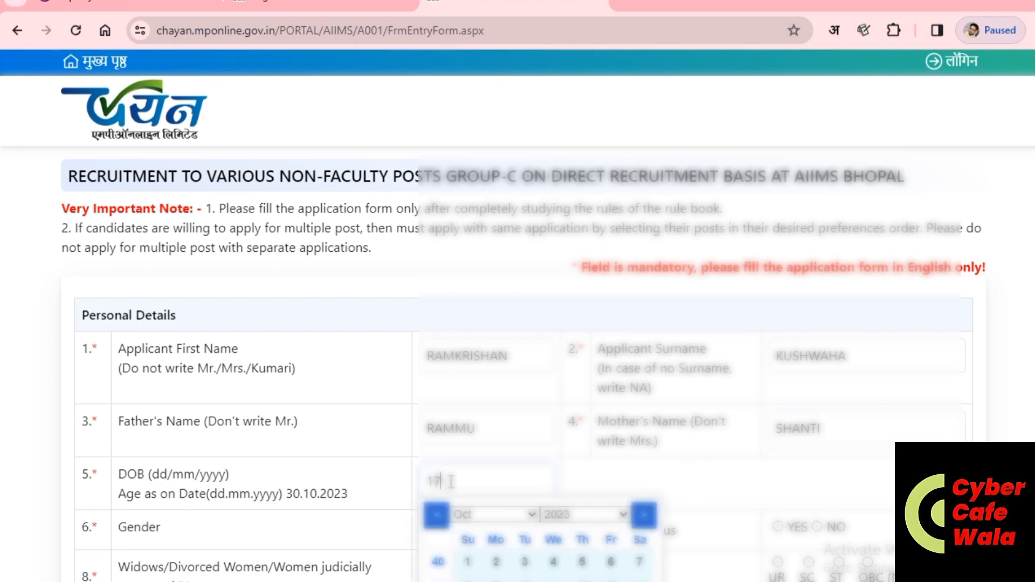
Step: Set gender Male, marital status No and category OBC (NCL)
scroll(452, 481, down, 2)
click(547, 456)
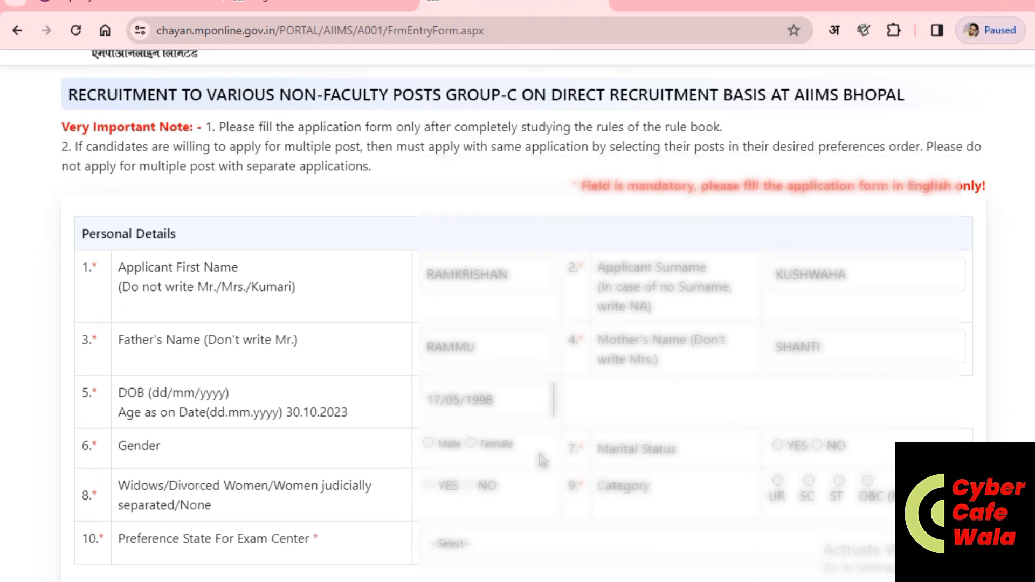
click(427, 444)
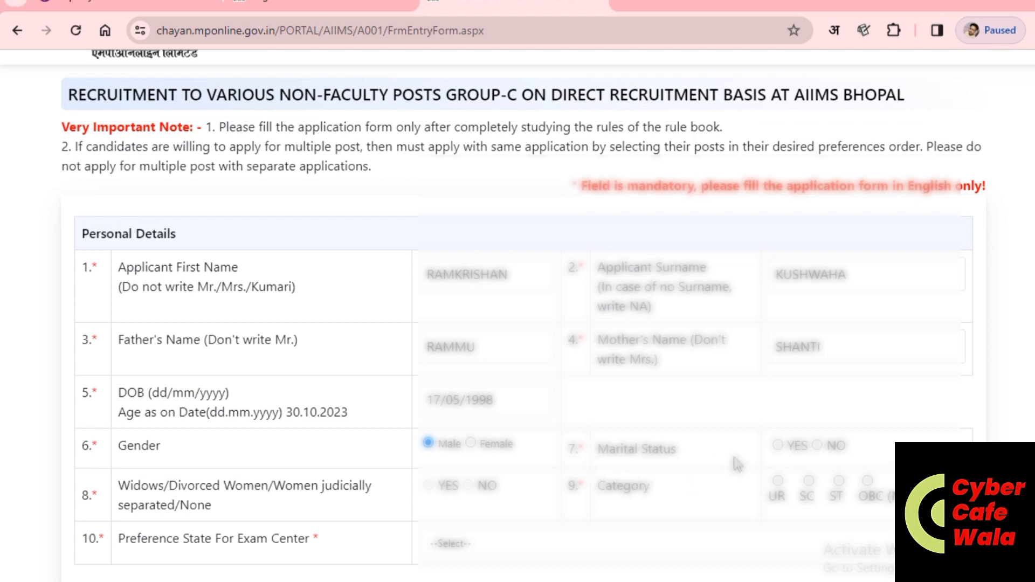
click(818, 445)
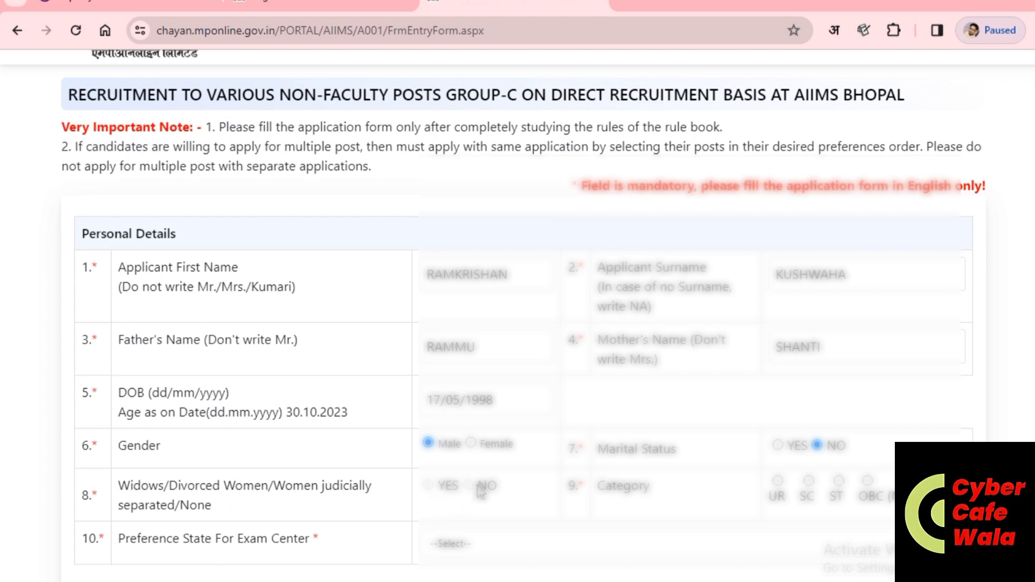
drag(423, 492, 461, 488)
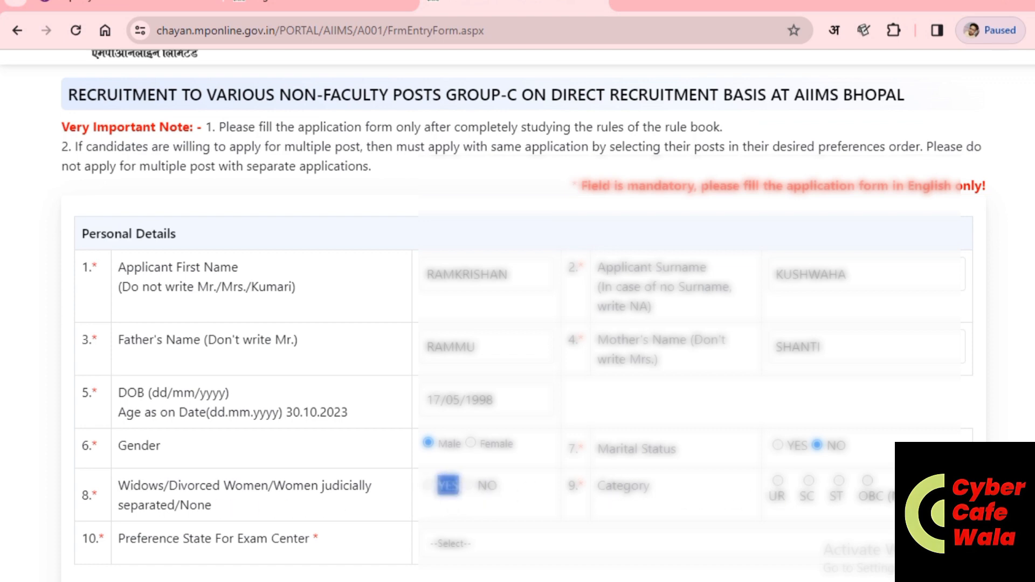
click(866, 482)
Step: Choose MADHYA PRADESH as the exam-centre preference state and continue the form
scroll(853, 499, down, 2)
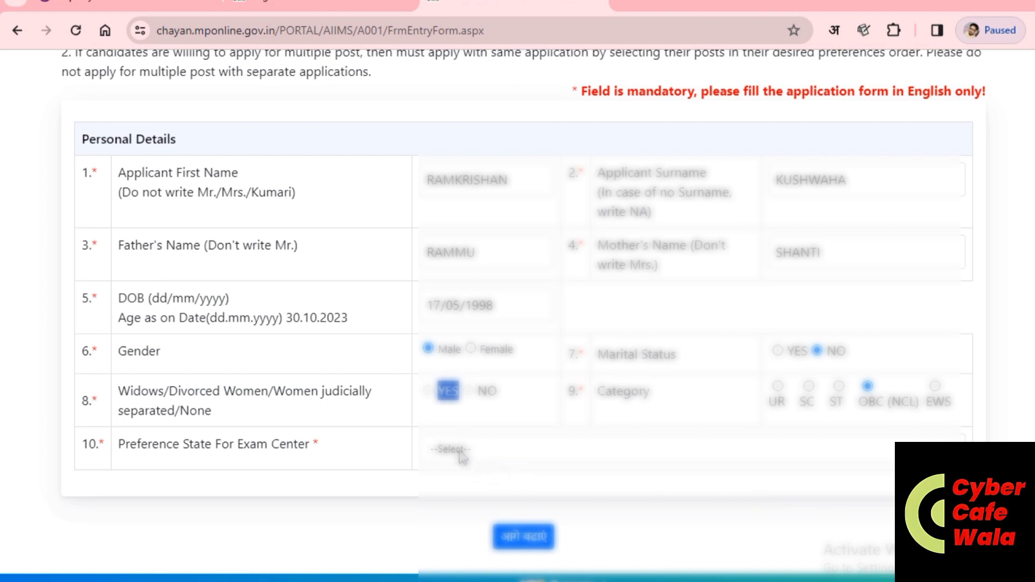
click(457, 453)
key(m)
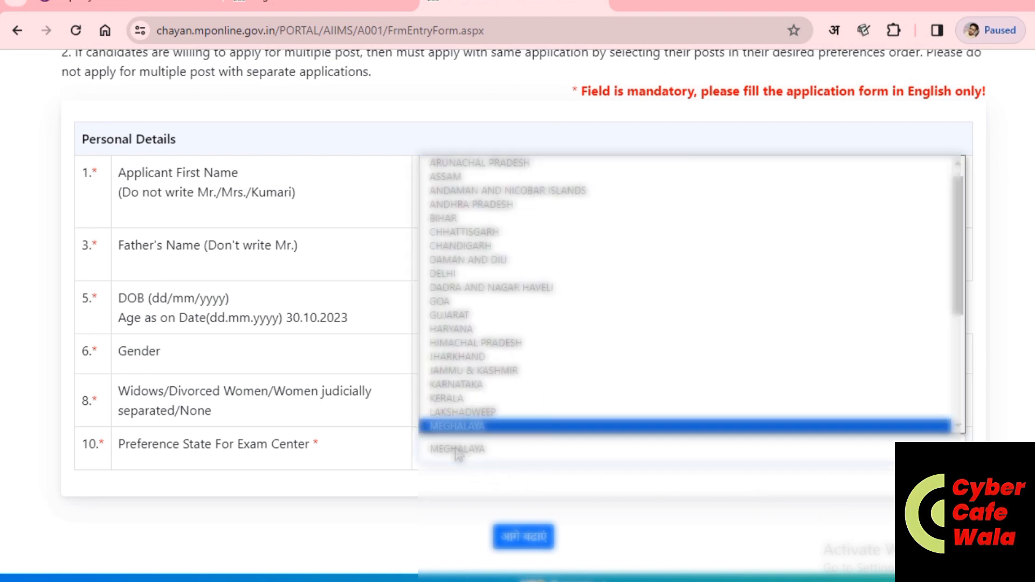
key(m)
key(m)
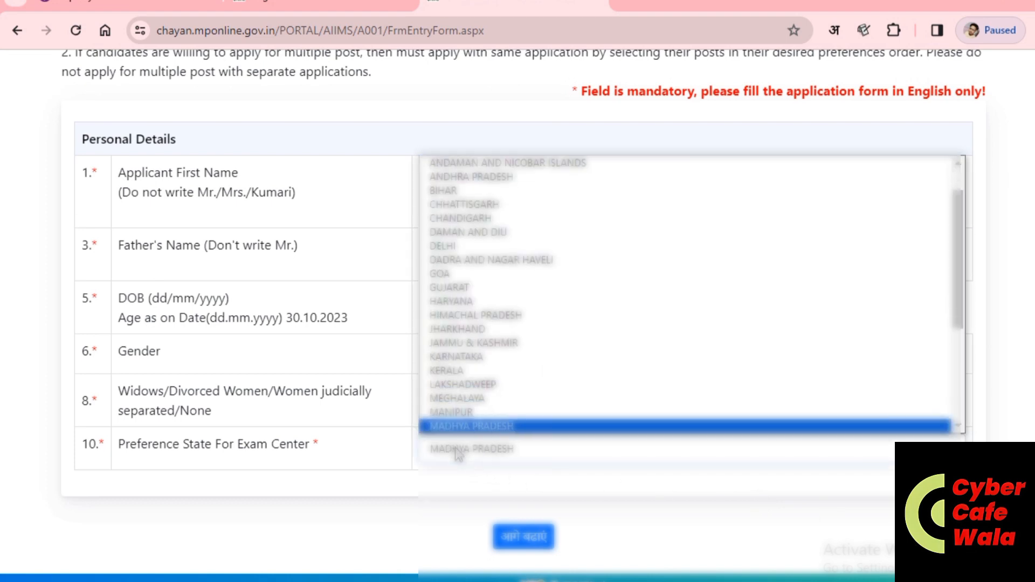
key(Return)
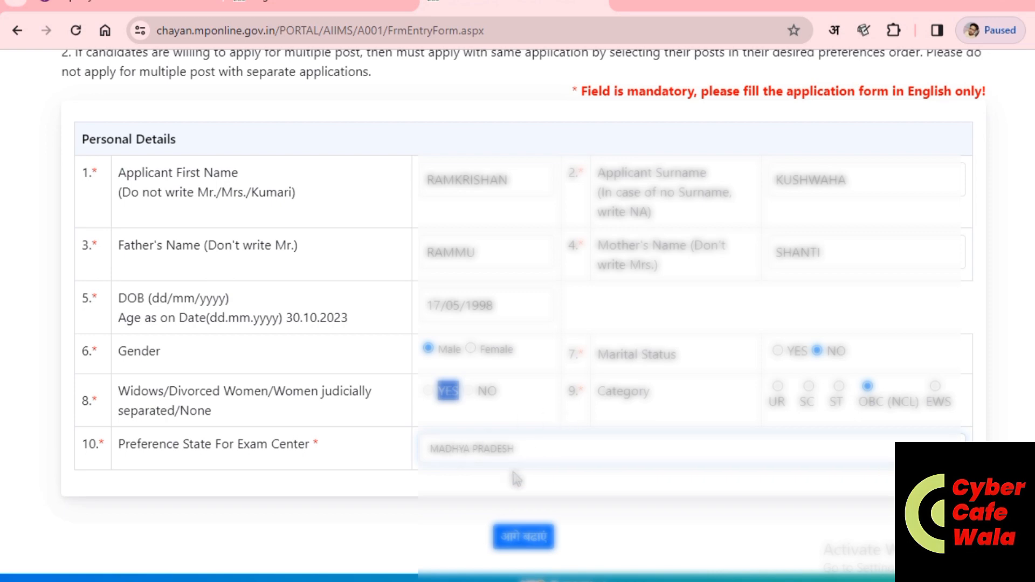
click(514, 549)
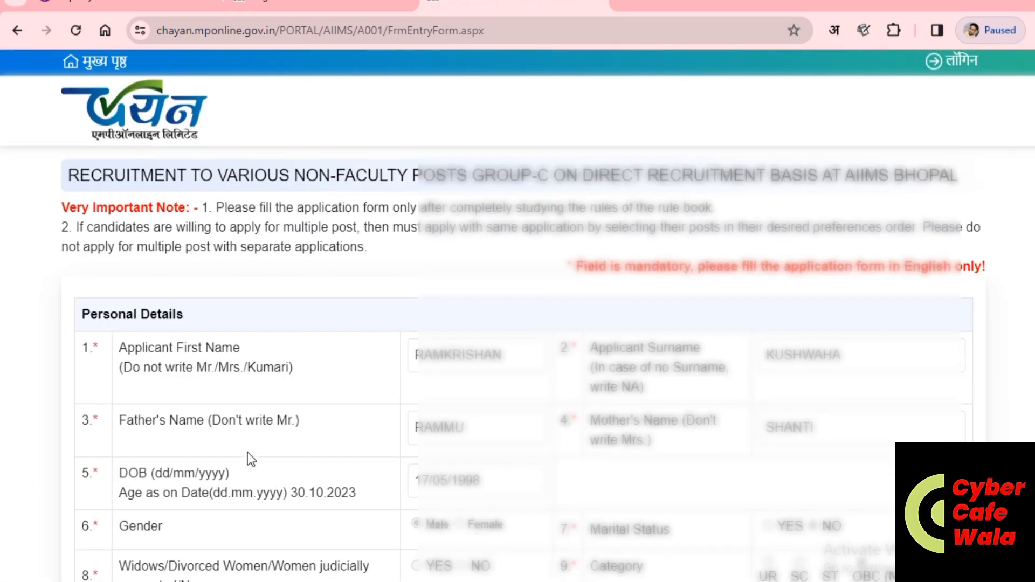
Step: Answer No to the PwBD disability and ex-servicemen questions
scroll(247, 452, down, 3)
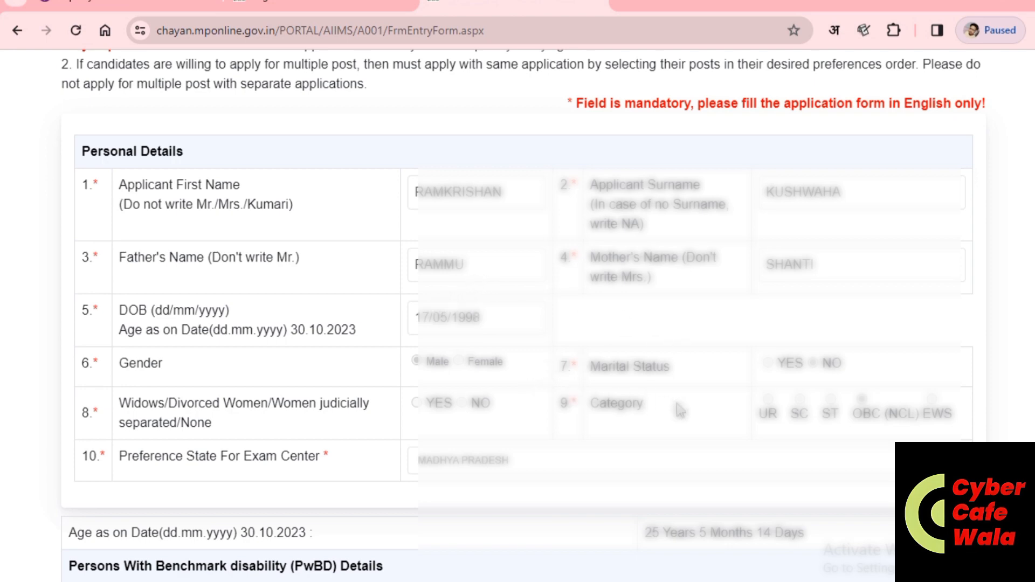
scroll(680, 411, down, 5)
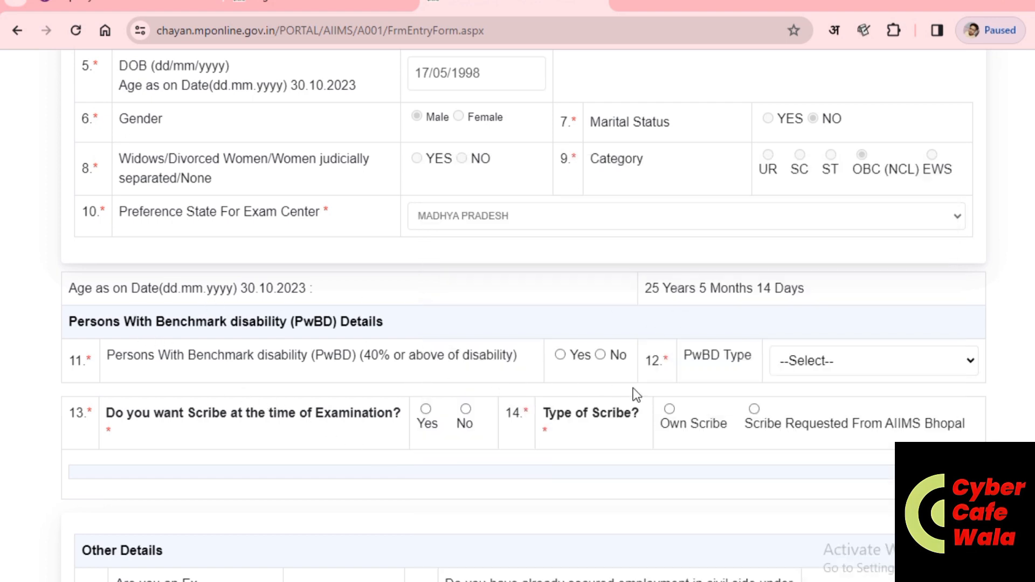
click(600, 355)
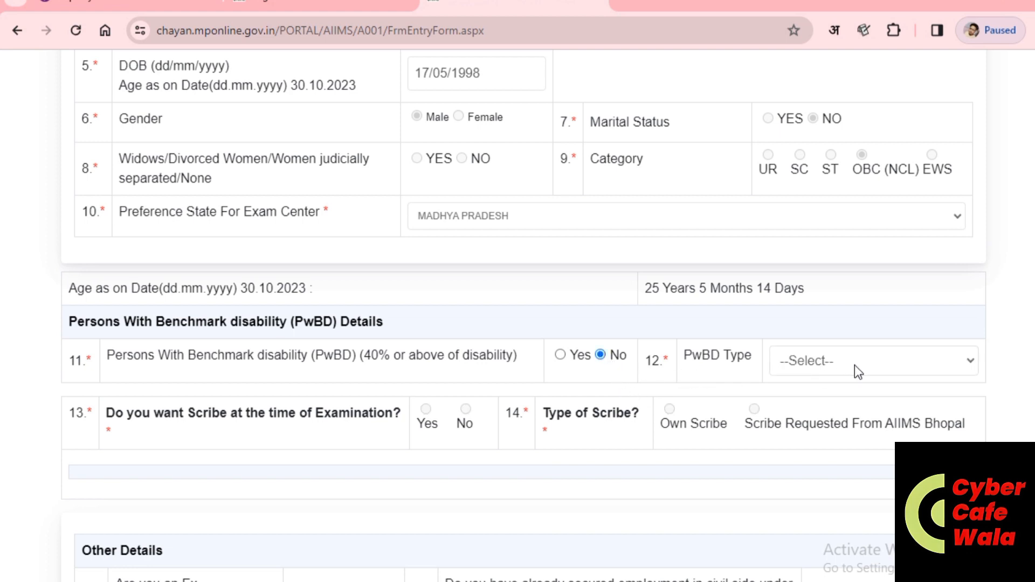
scroll(636, 385, down, 1)
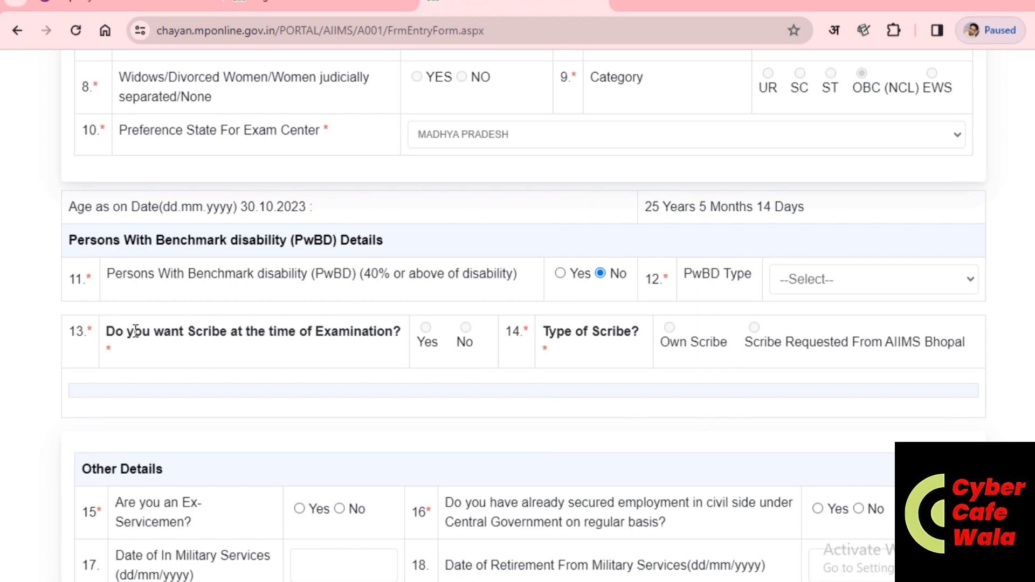
scroll(744, 351, down, 4)
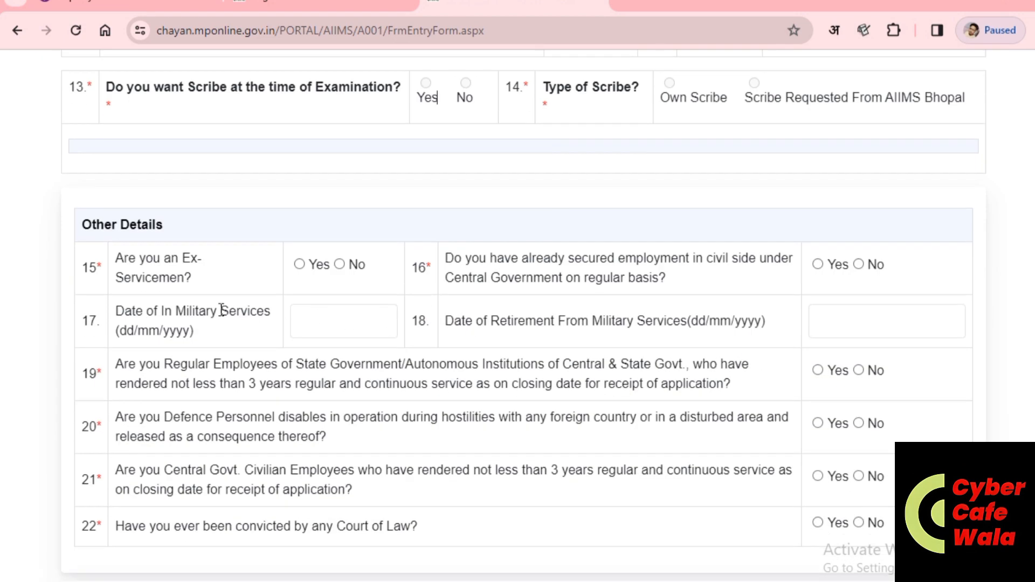
click(340, 265)
click(346, 332)
Step: Answer No to the state government service, disabled defence personnel and conviction questions
scroll(875, 408, down, 2)
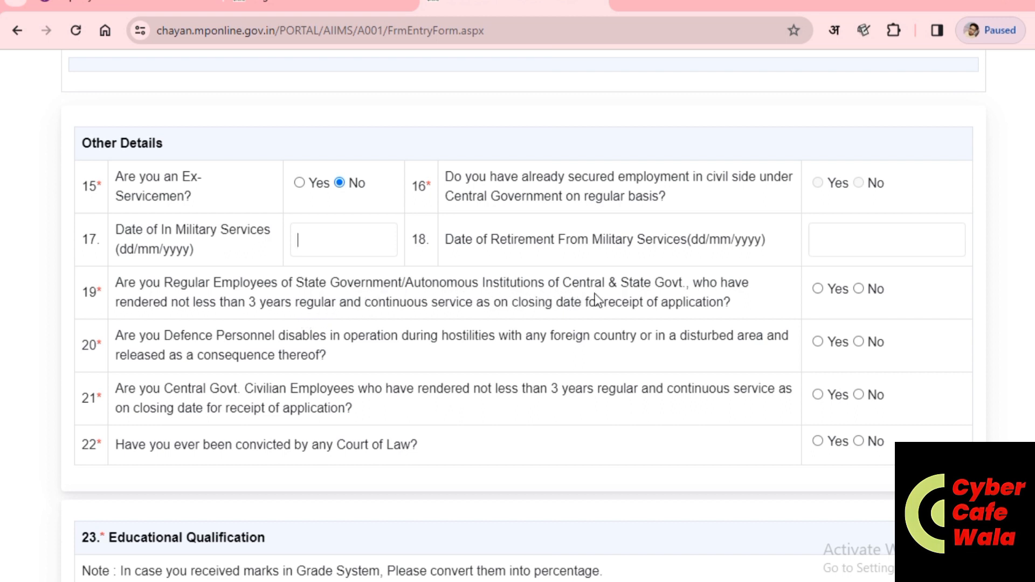
click(858, 289)
click(867, 342)
click(861, 441)
Step: Set the first qualification row to 10TH with subject ALL SUBJECTS, passed 2014
scroll(702, 342, down, 8)
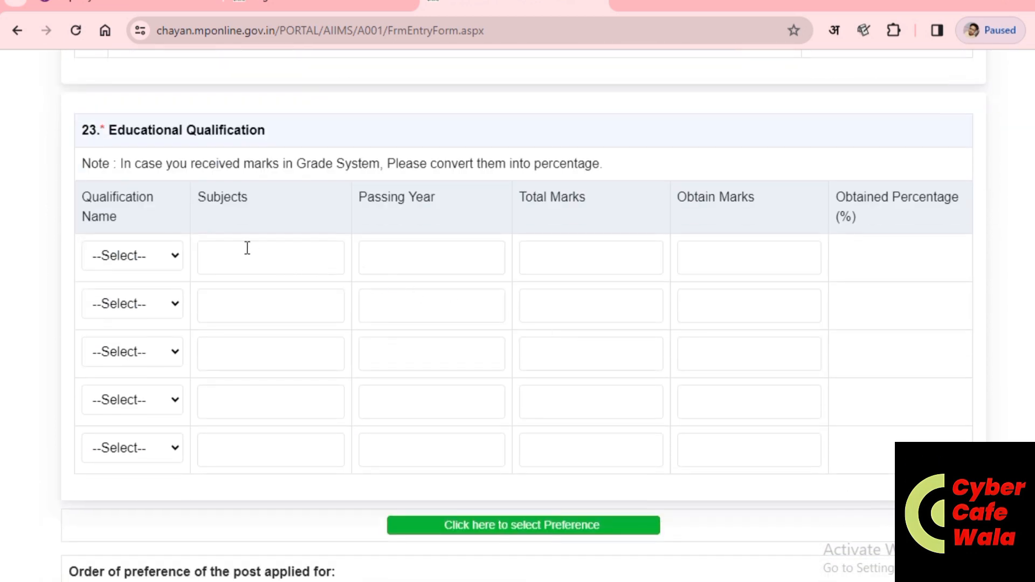
click(131, 256)
click(125, 294)
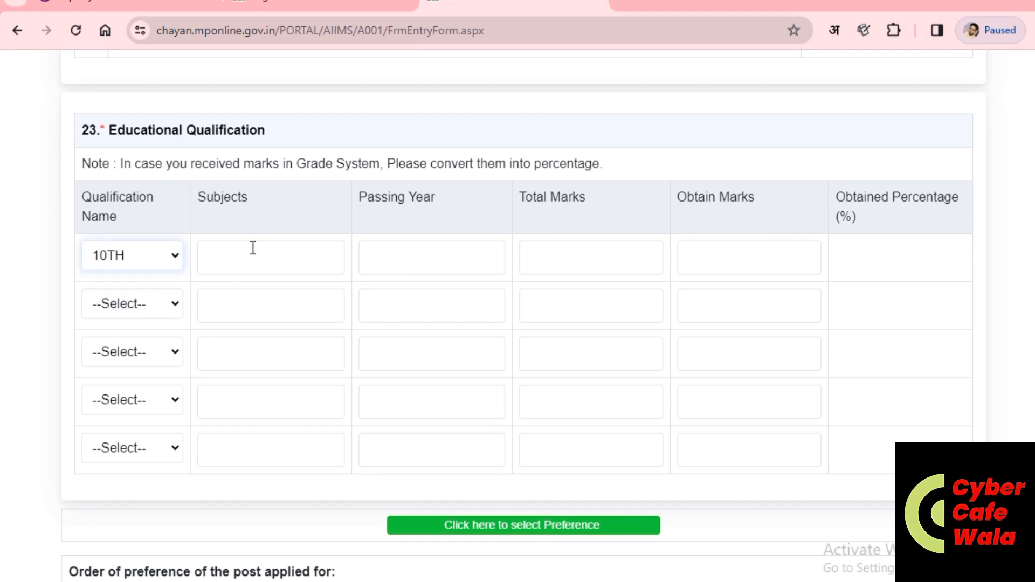
click(253, 247)
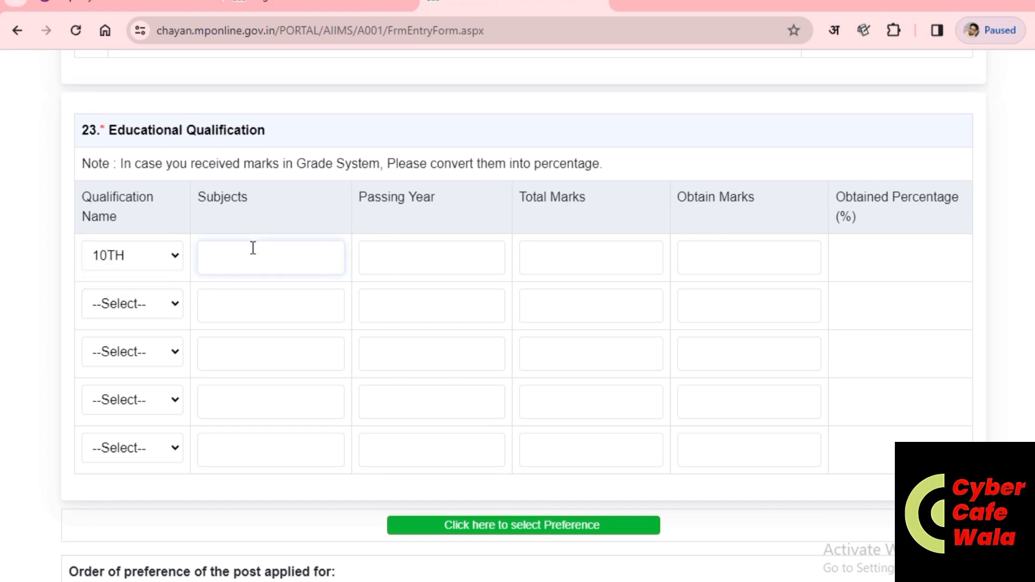
text(ALL SUBJECT)
click(400, 262)
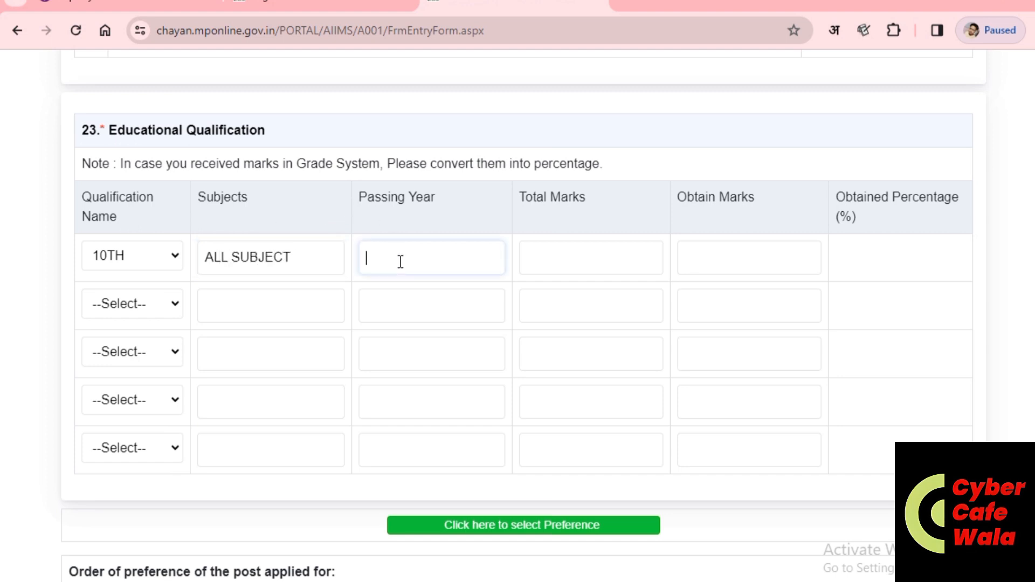
click(304, 264)
text(S)
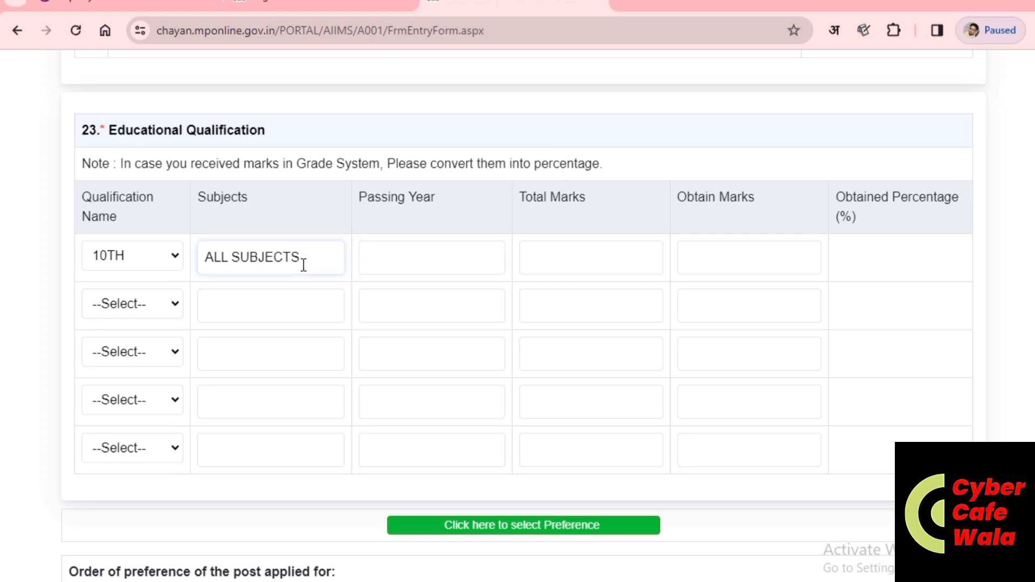
click(470, 257)
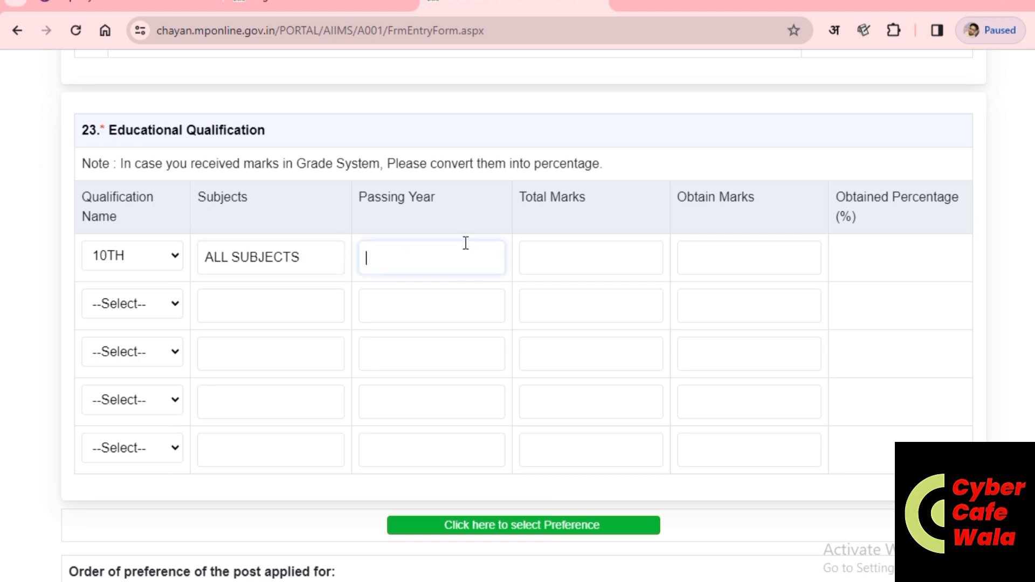
text(2014)
Step: Enter 10TH total marks 600 and obtained marks 426, correcting earlier mistyped values
click(597, 264)
text(600)
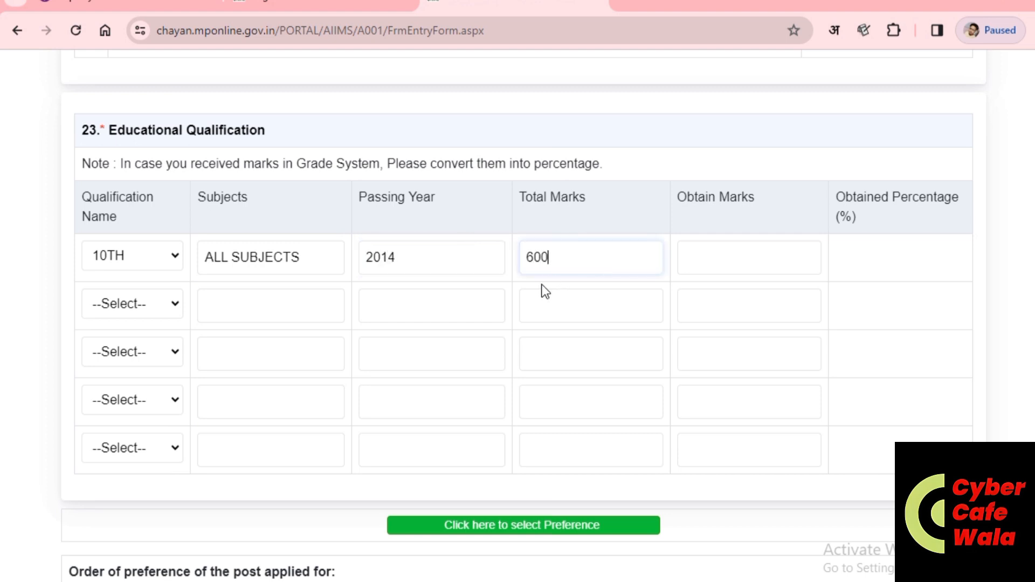
click(725, 254)
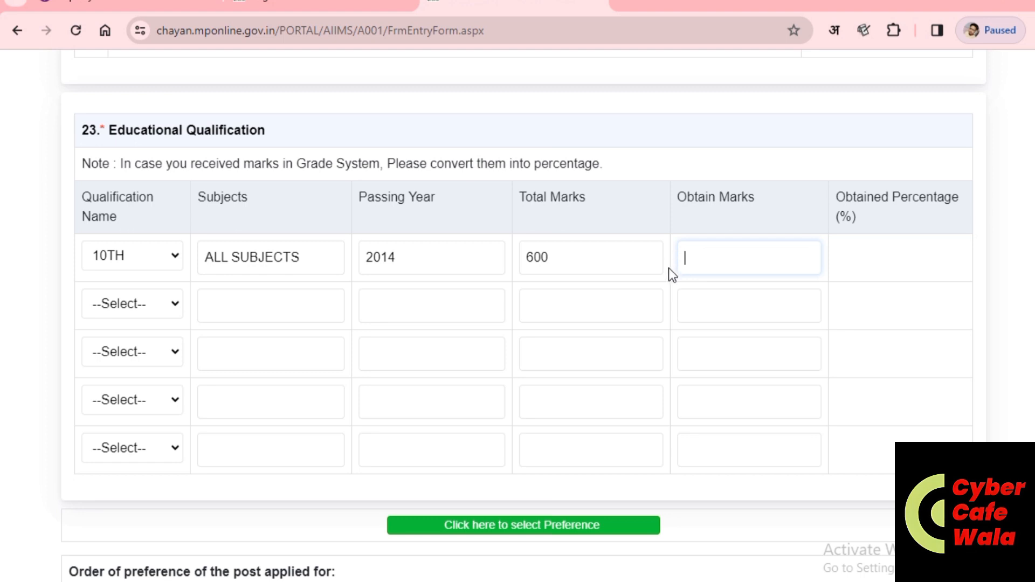
text(485)
drag(735, 259, 658, 263)
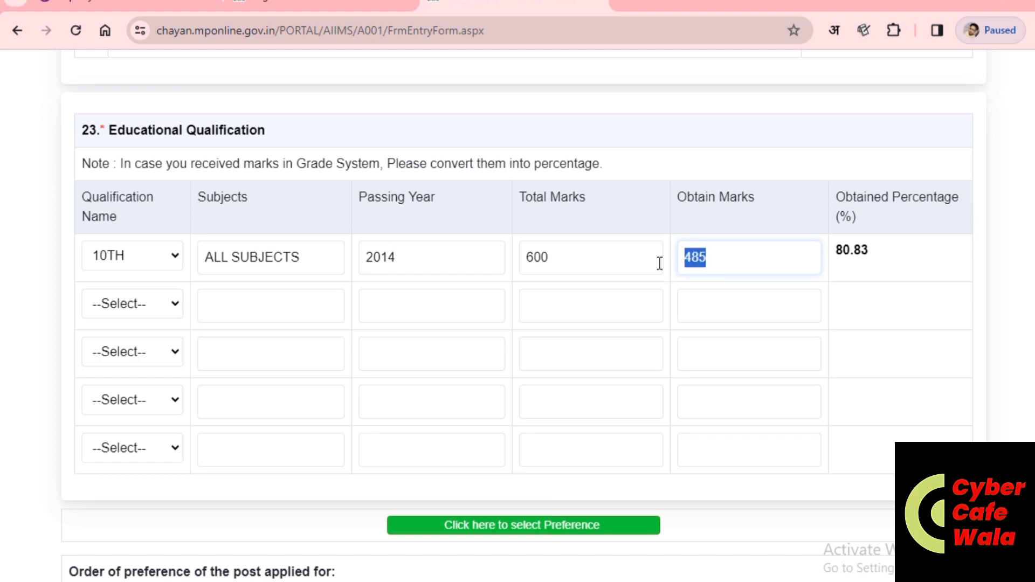
key(BackSpace)
text(3)
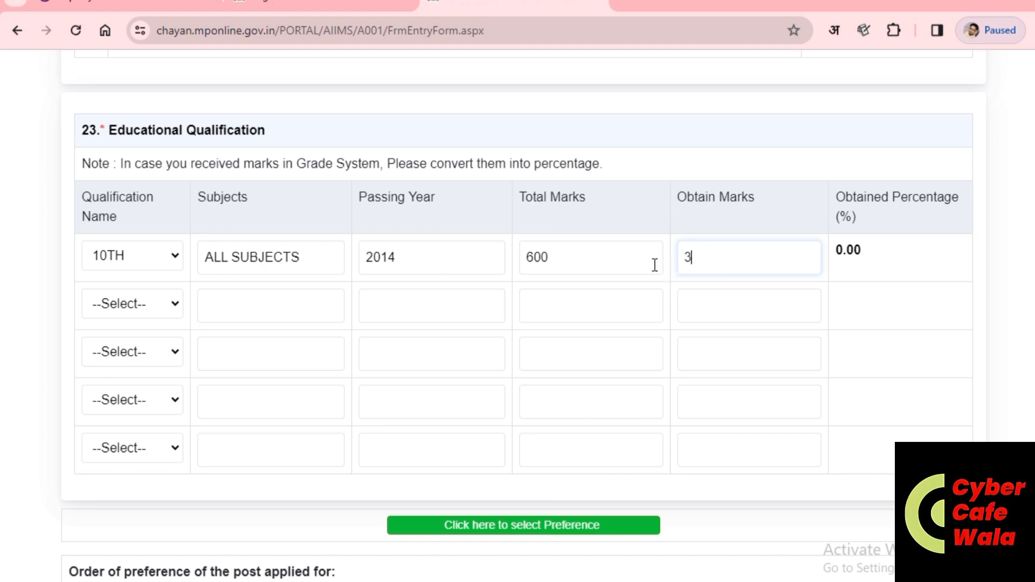
text(85)
drag(735, 258, 656, 257)
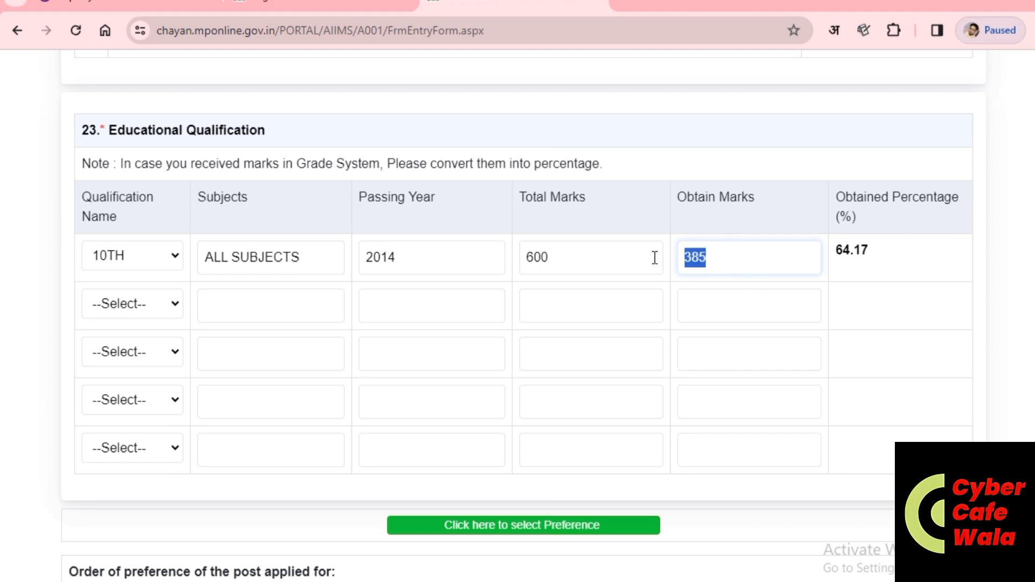
key(BackSpace)
text(426)
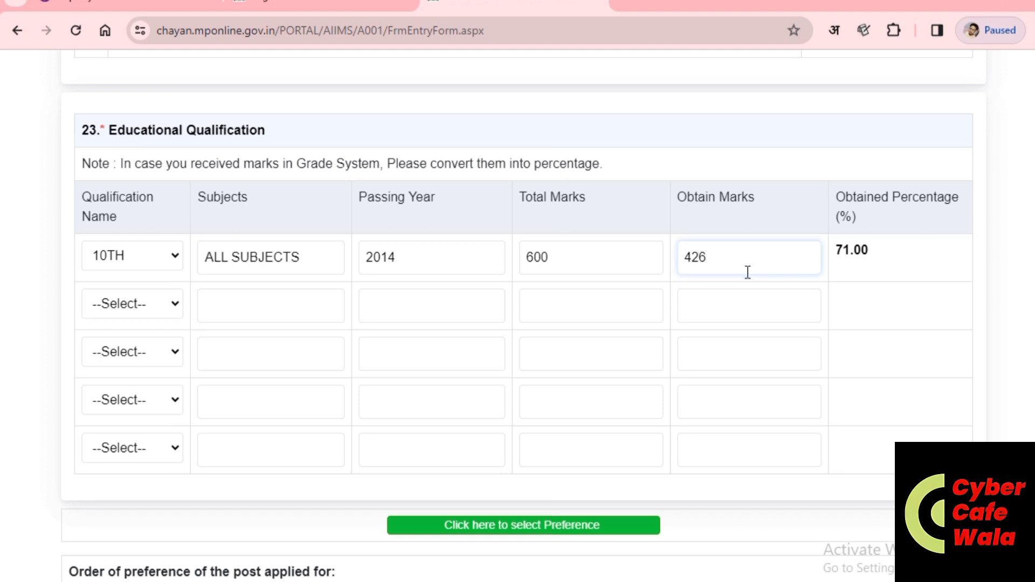
click(223, 310)
click(152, 313)
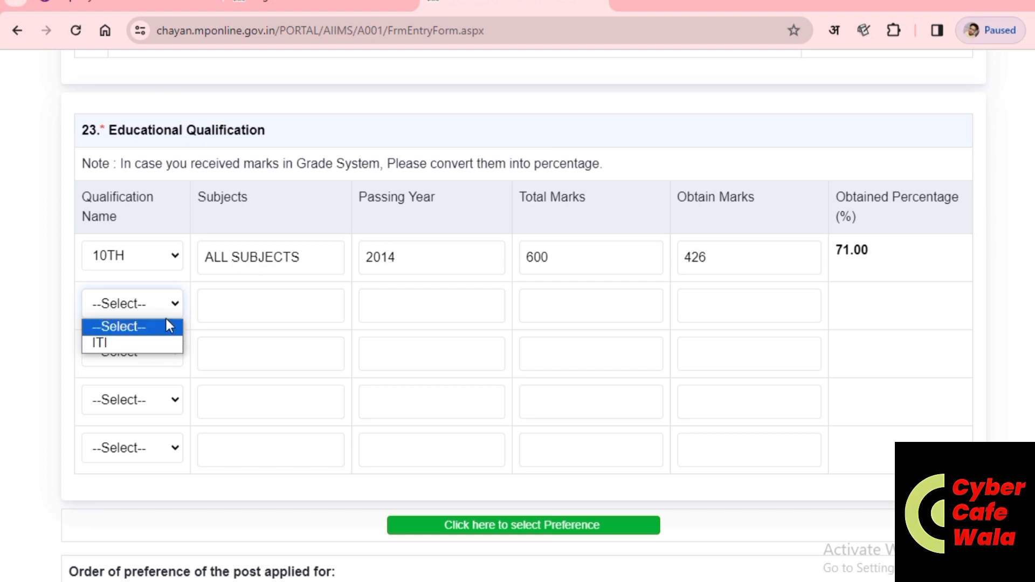
Step: Set the third qualification row to 12TH with subject MATHS
click(129, 373)
click(137, 356)
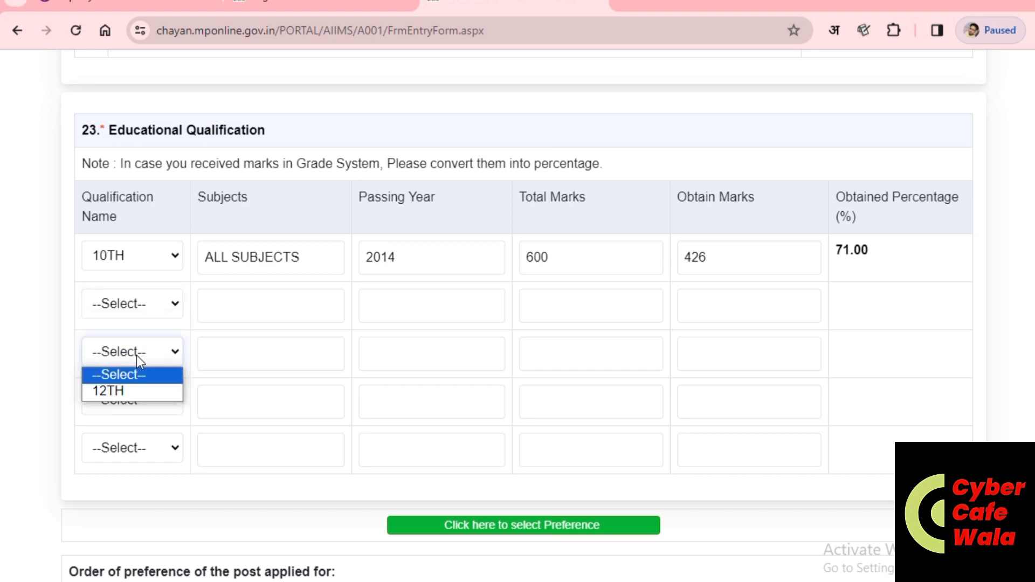
click(131, 391)
click(271, 358)
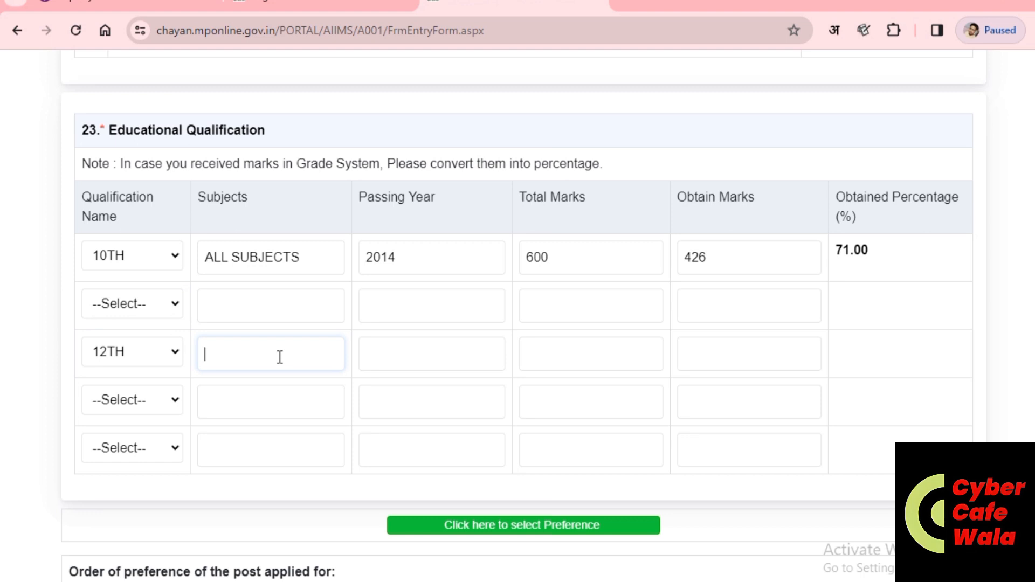
text(E)
key(BackSpace)
text(MATHS)
Step: Enter 12TH passing year 2016, total marks 500, obtained marks 385
click(410, 355)
text(2)
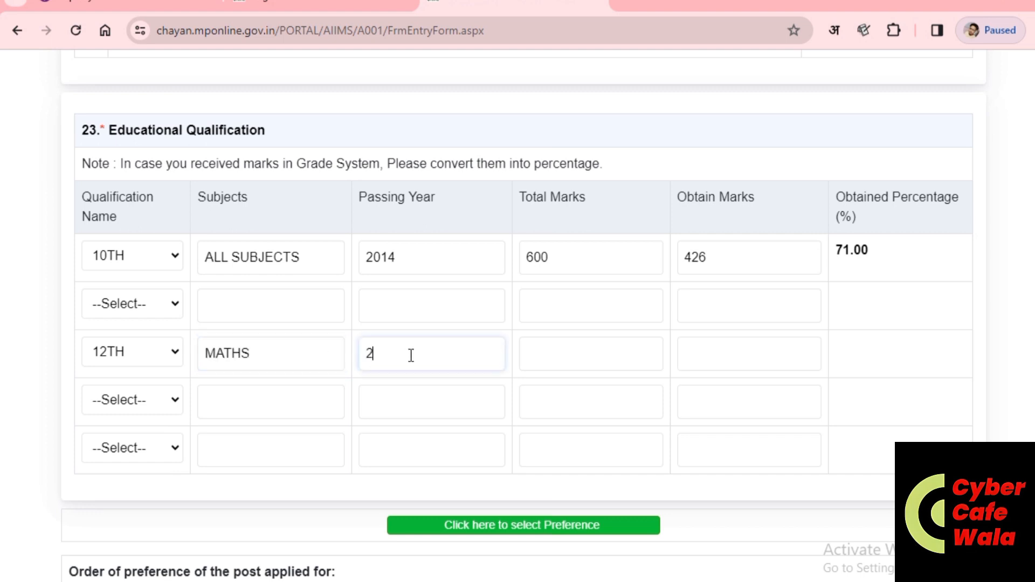
text(016)
click(577, 357)
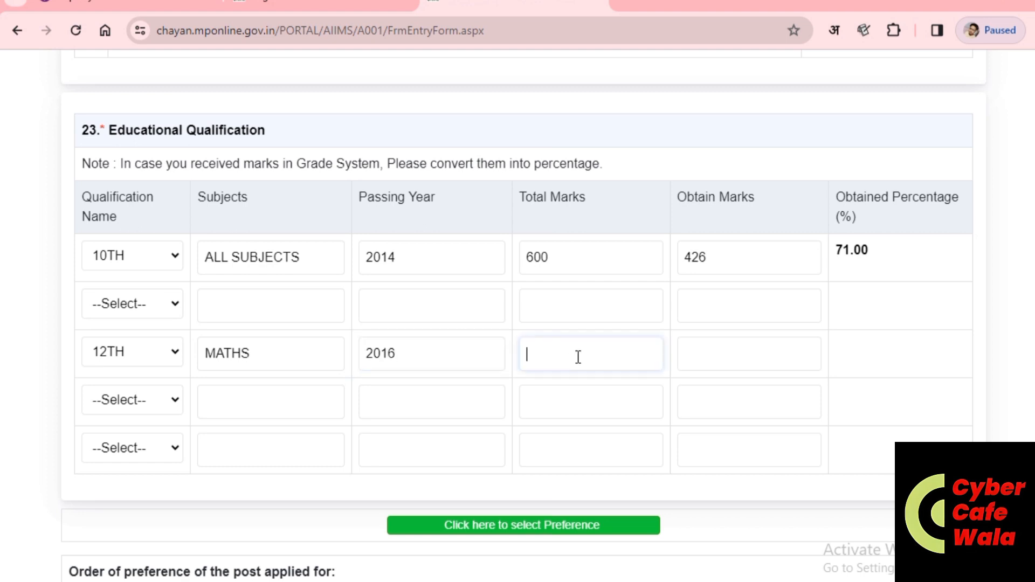
text(500)
click(755, 360)
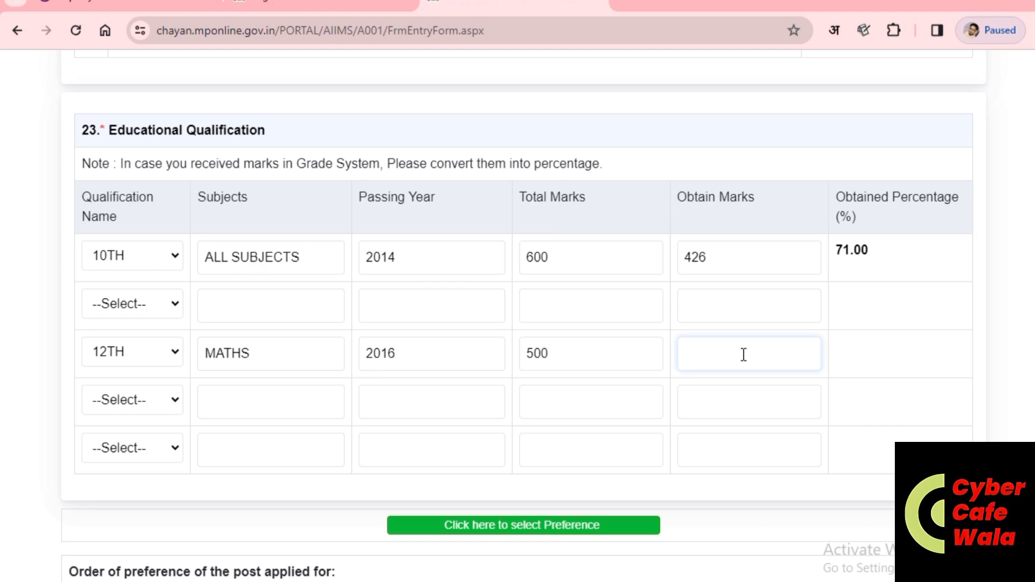
text(385)
click(684, 418)
Step: Set the fourth row to Degree UG with subject ENGLISH LIT
click(127, 399)
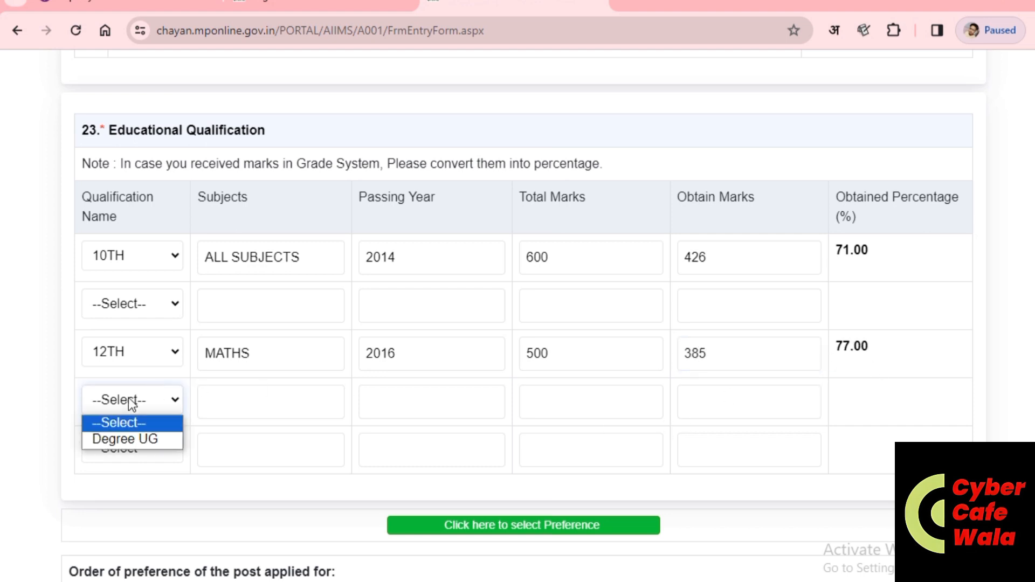
click(133, 439)
click(254, 405)
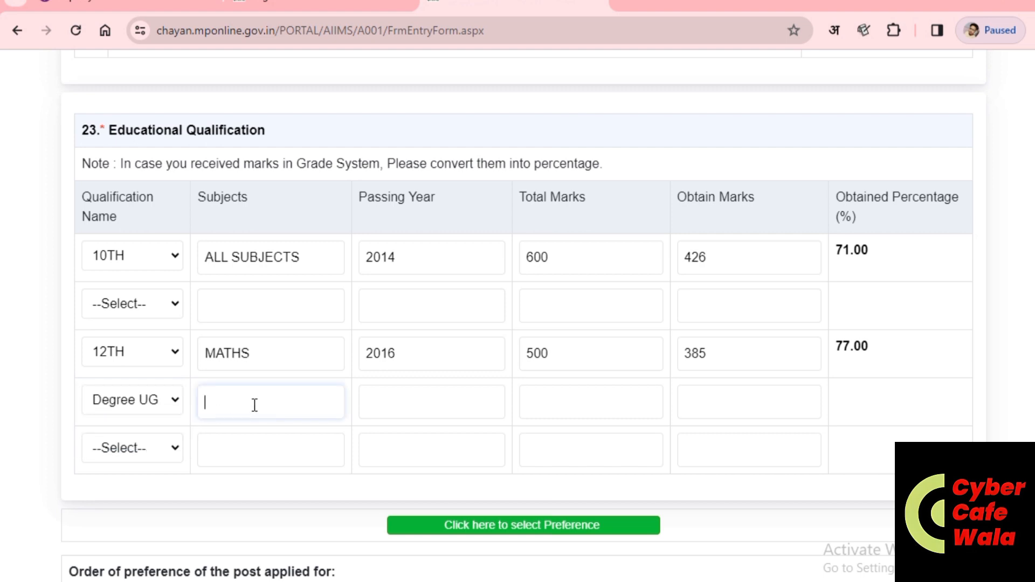
text(B.A)
key(BackSpace)
key(BackSpace)
key(BackSpace)
text(ENG)
text(LISH)
text( L)
text(T)
text(D)
key(BackSpace)
key(BackSpace)
text(IT.)
Step: Enter Degree UG passing year 2020, total marks 2700, obtained marks 1839
click(453, 404)
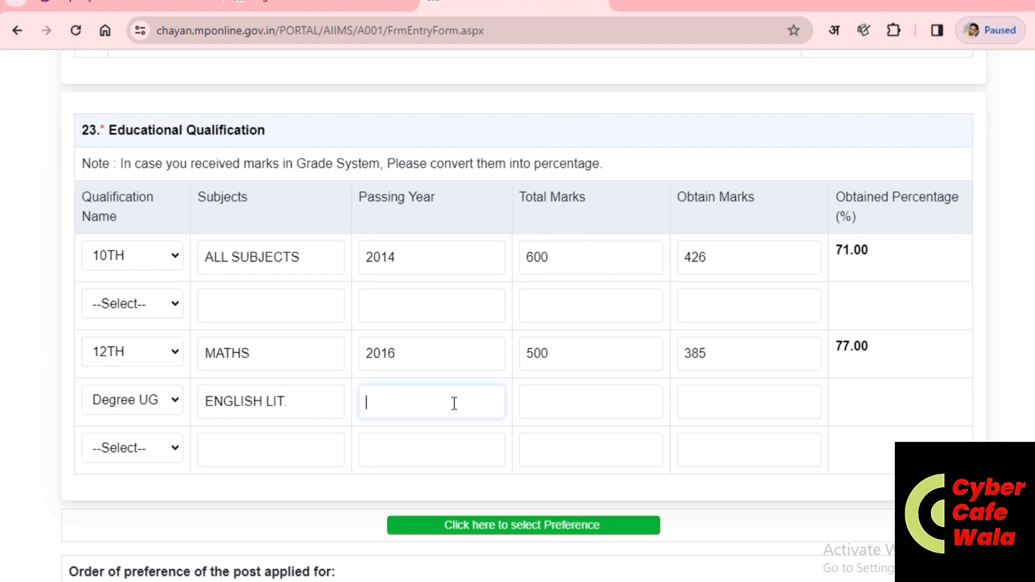
text(2020)
click(559, 407)
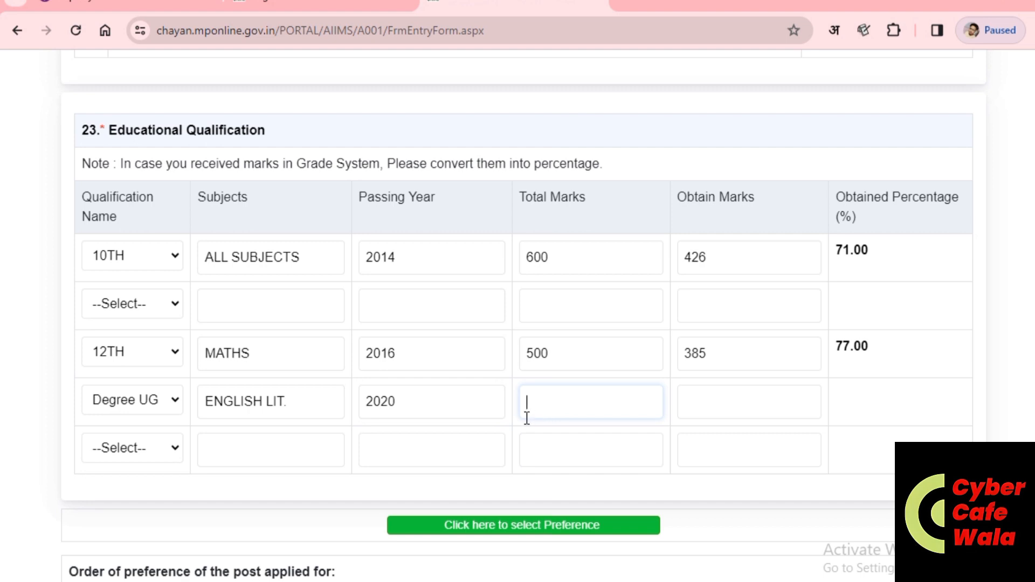
text(2700)
click(728, 389)
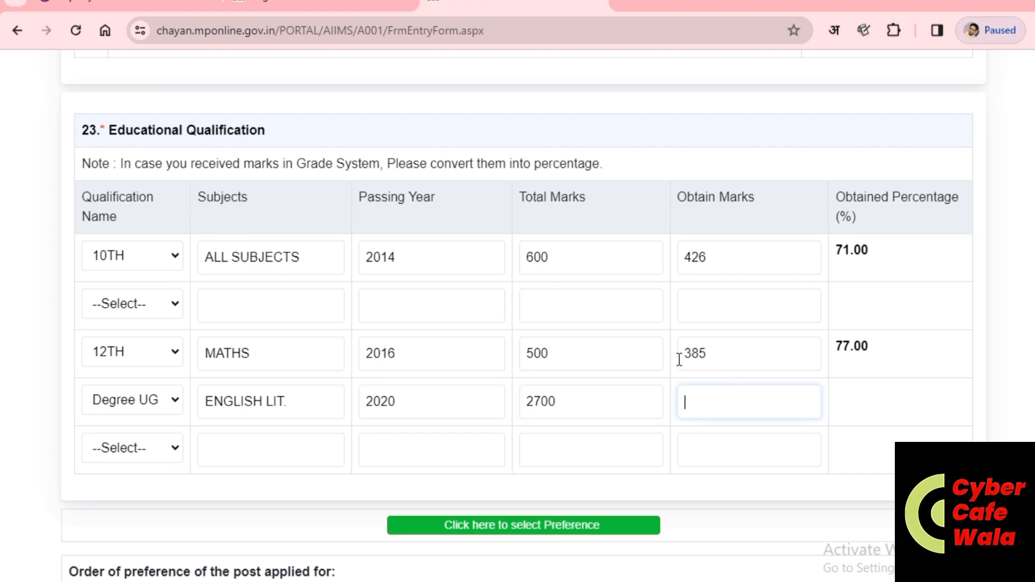
text(1839)
click(777, 446)
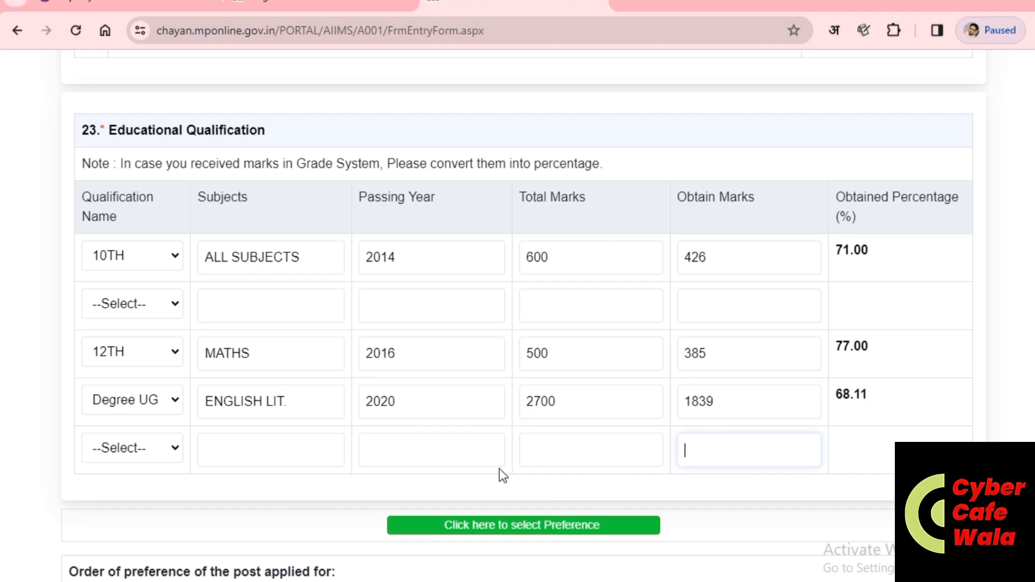
Step: Leave the last qualification row with no qualification selected
click(220, 448)
click(111, 451)
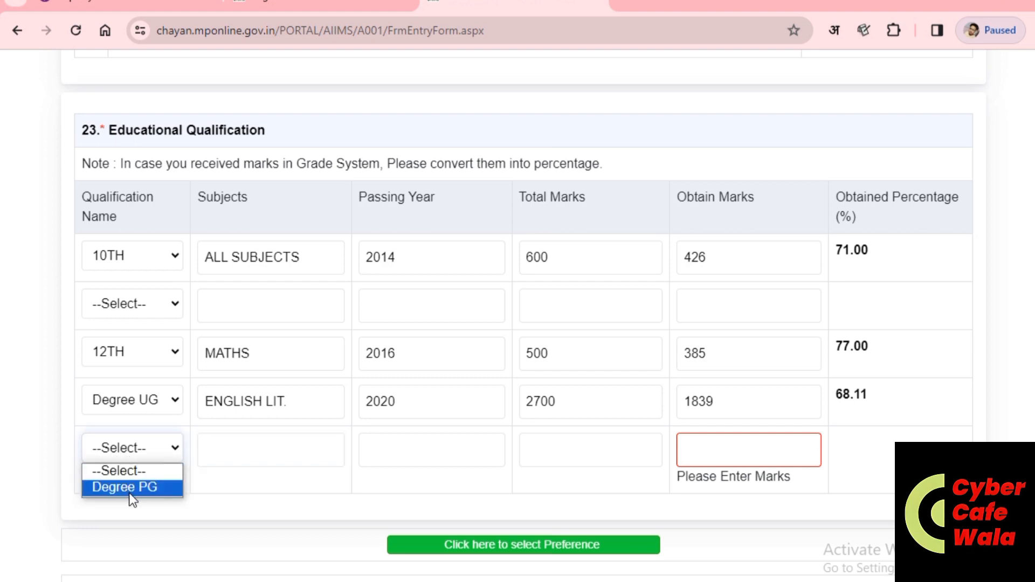
click(129, 489)
click(153, 448)
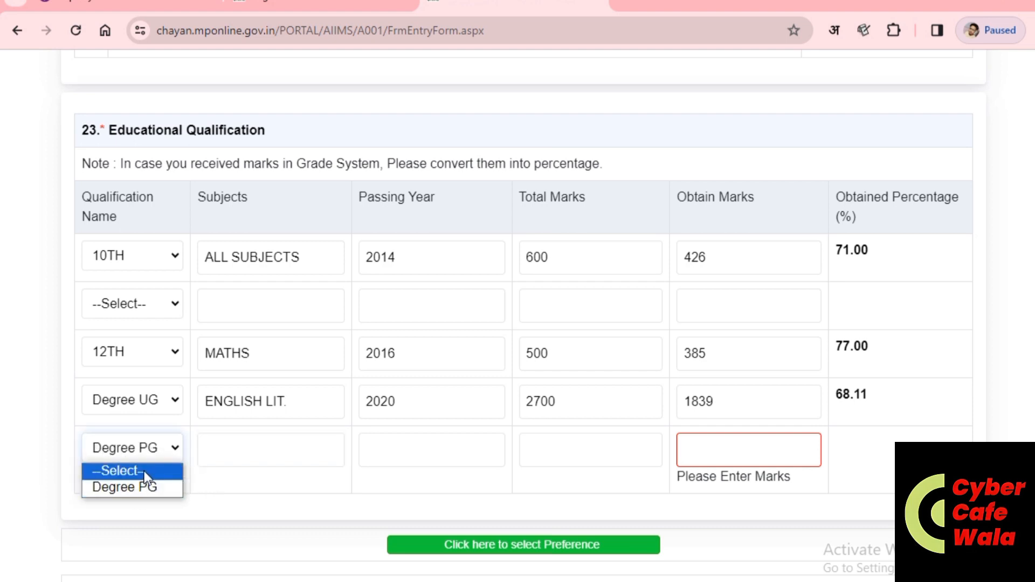
click(137, 469)
scroll(540, 458, down, 3)
click(667, 387)
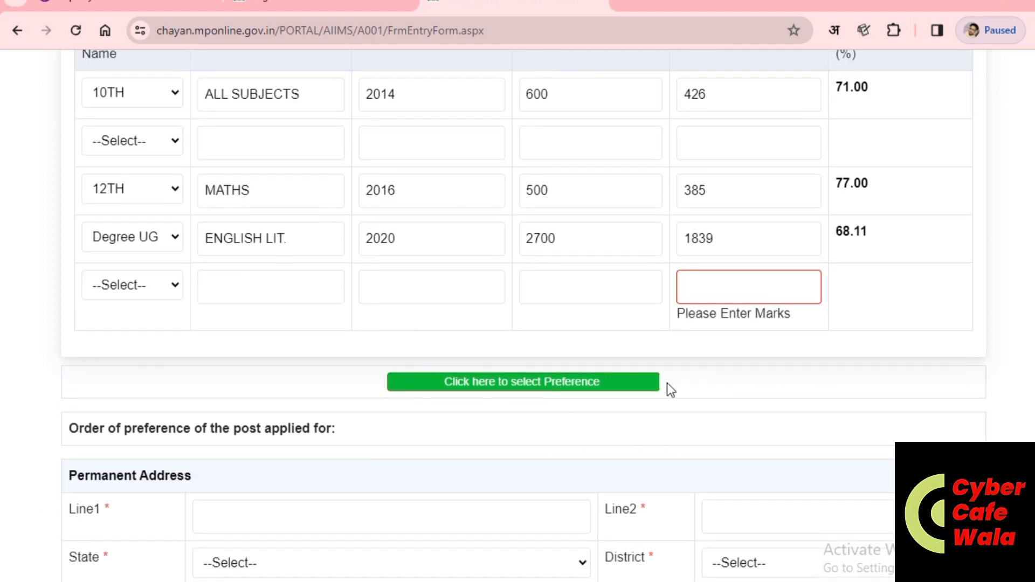
Step: Dismiss the invalid-subject alert, change the UG subject to ENGLISH LIT, and retry post preferences
click(546, 383)
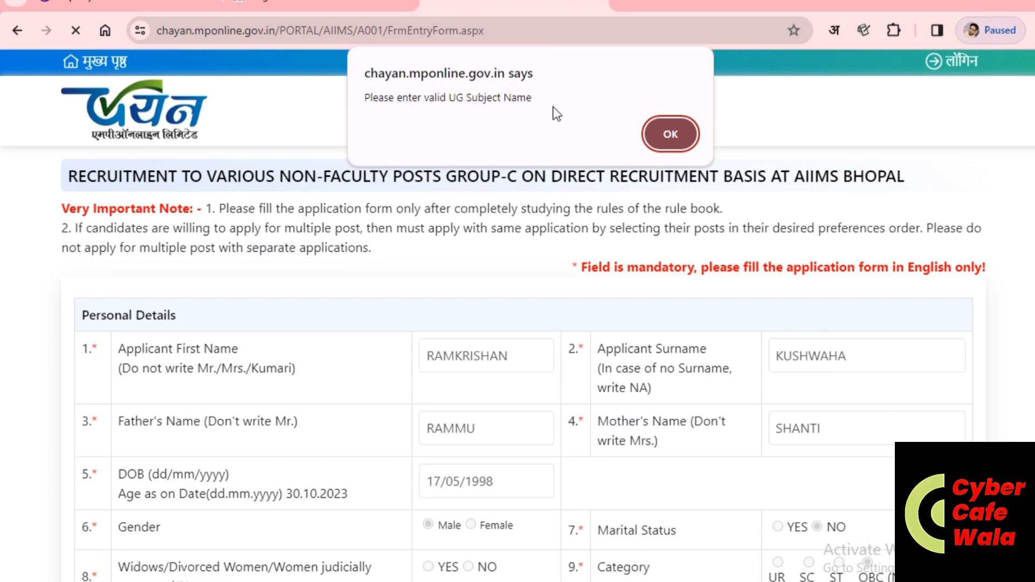
click(678, 138)
scroll(500, 335, down, 10)
scroll(474, 391, up, 3)
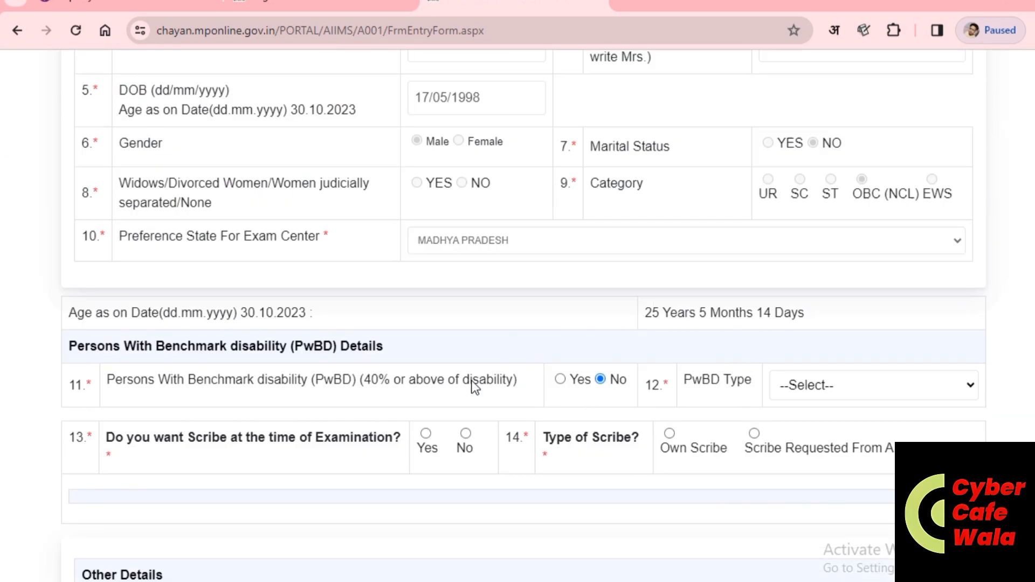
scroll(472, 387, down, 20)
scroll(469, 380, up, 5)
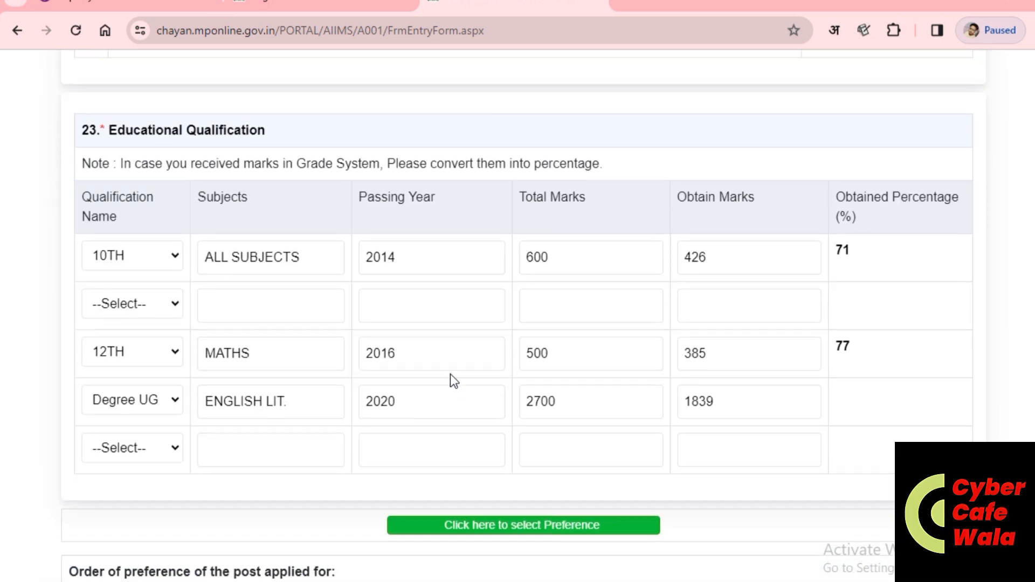
click(300, 407)
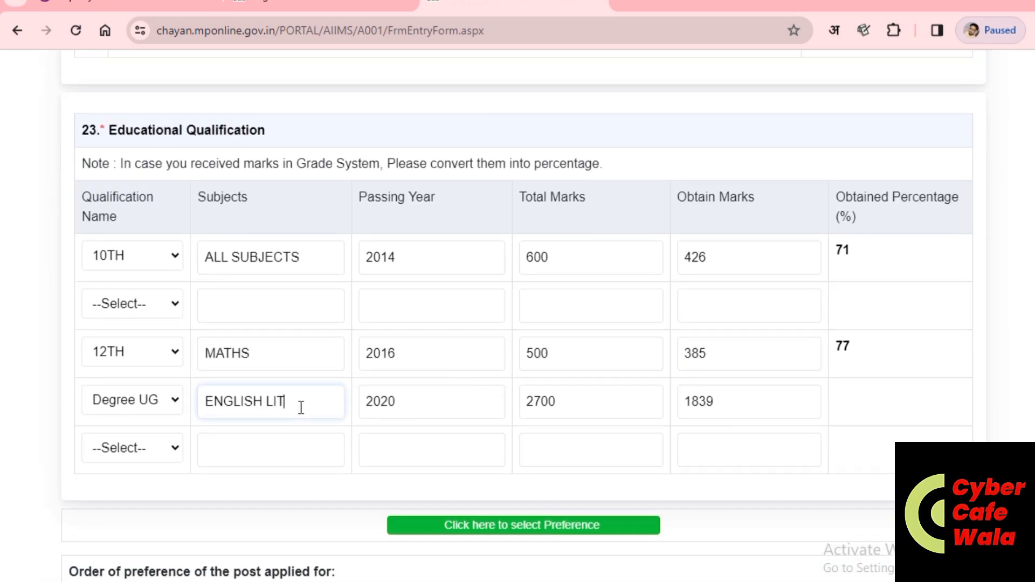
click(542, 527)
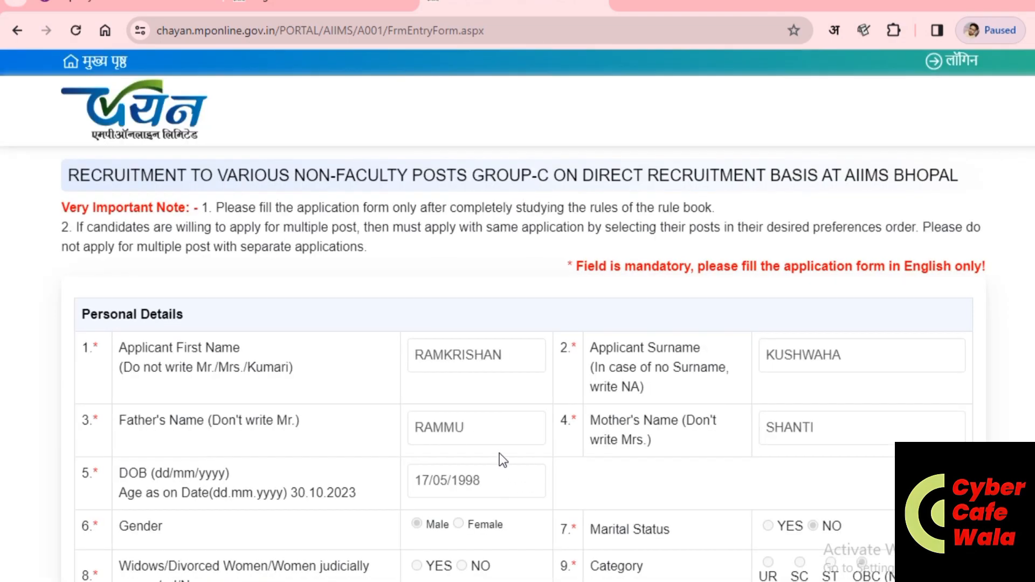
Step: Select post P02 Office/Stores Attendant with essential qualification Yes
scroll(499, 453, down, 3)
scroll(493, 453, down, 10)
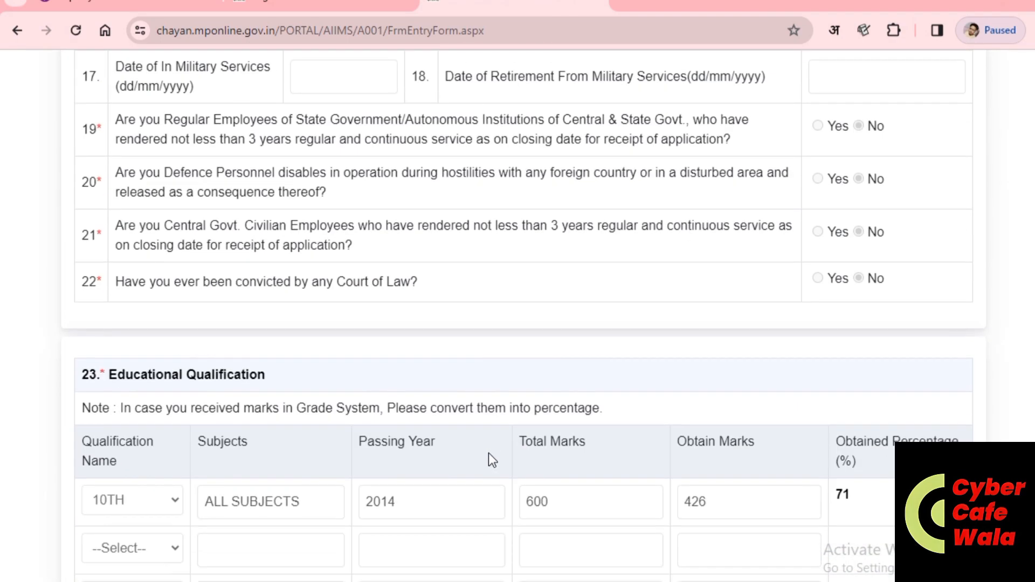
scroll(489, 455, down, 4)
scroll(488, 454, down, 6)
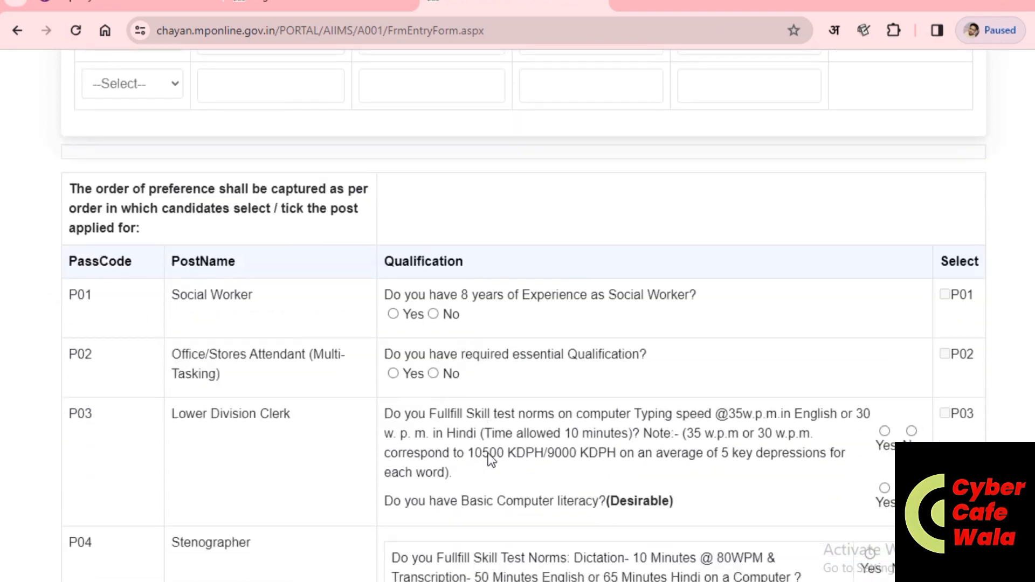
scroll(489, 455, down, 15)
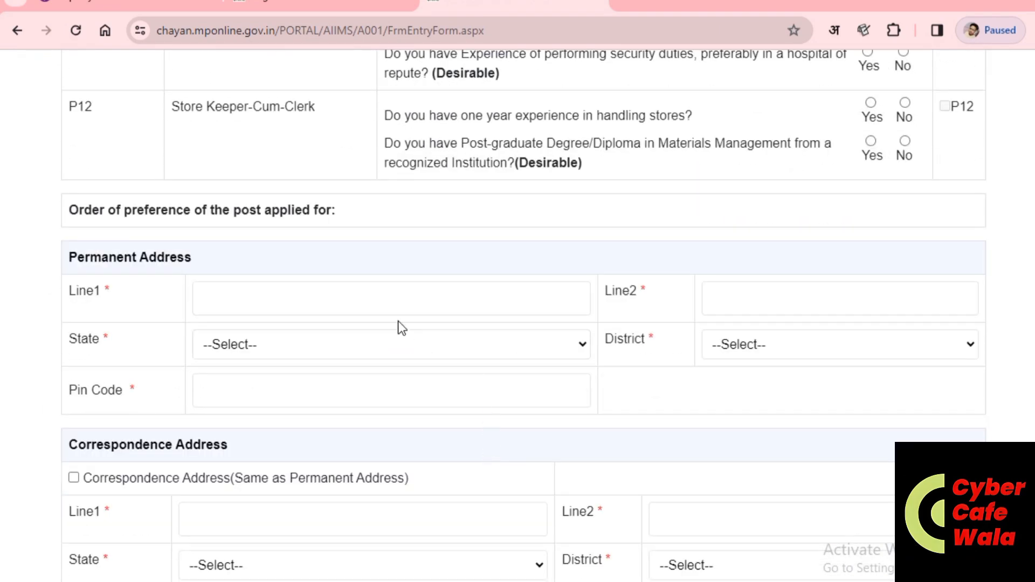
scroll(555, 316, up, 3)
scroll(558, 317, up, 3)
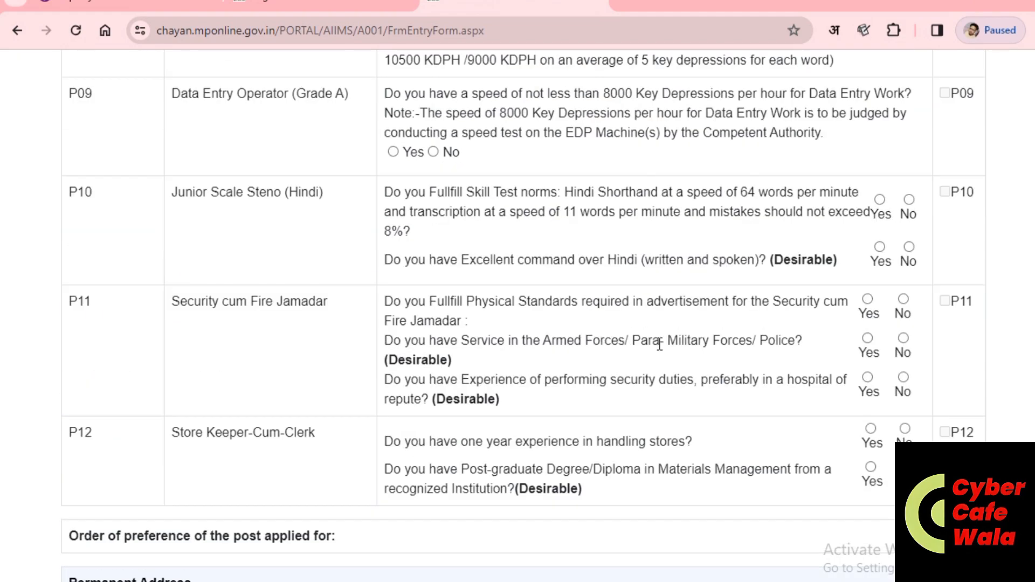
scroll(871, 405, up, 2)
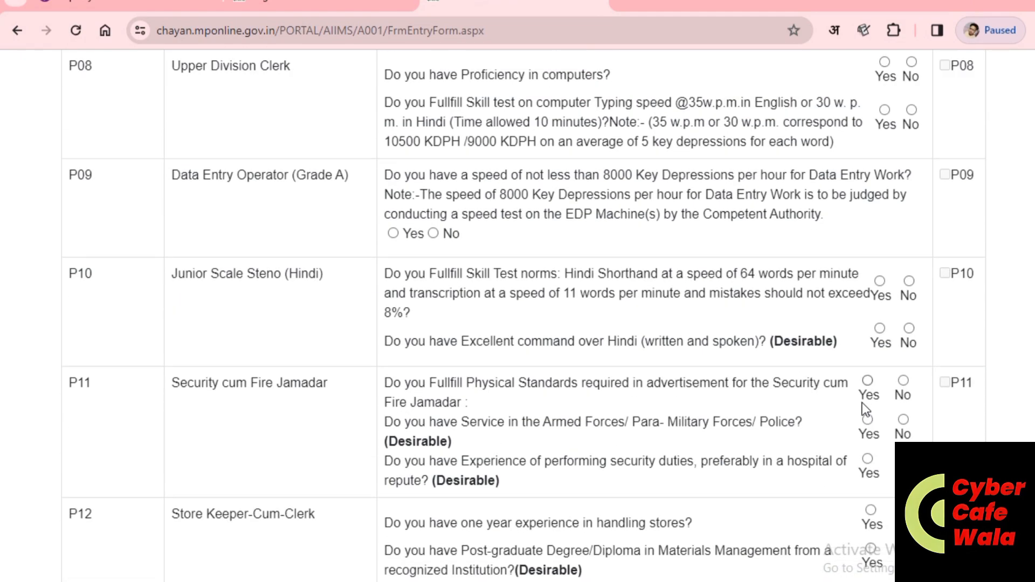
scroll(857, 404, up, 4)
scroll(850, 405, up, 10)
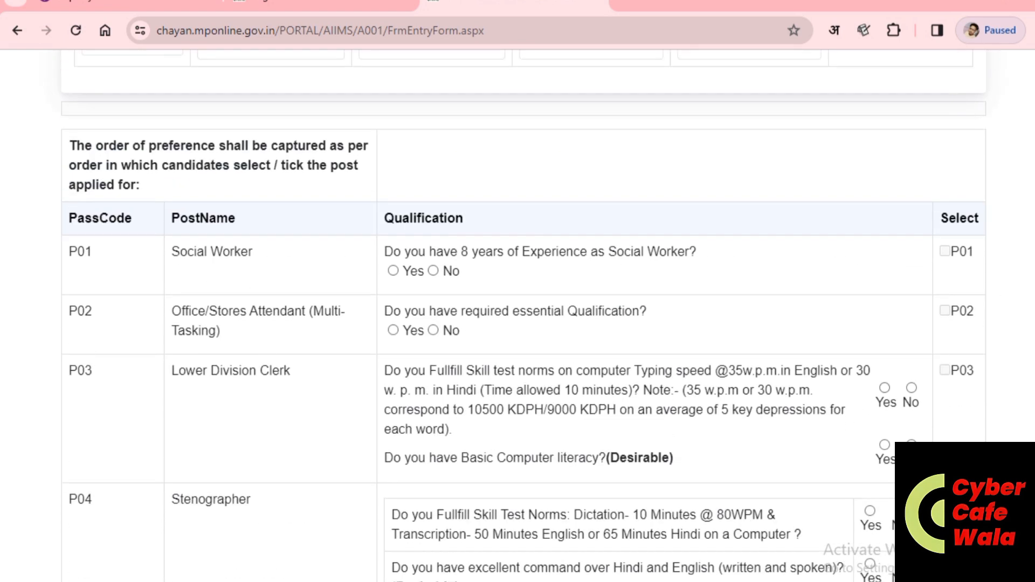
click(945, 311)
click(393, 330)
scroll(751, 388, down, 1)
scroll(430, 362, down, 2)
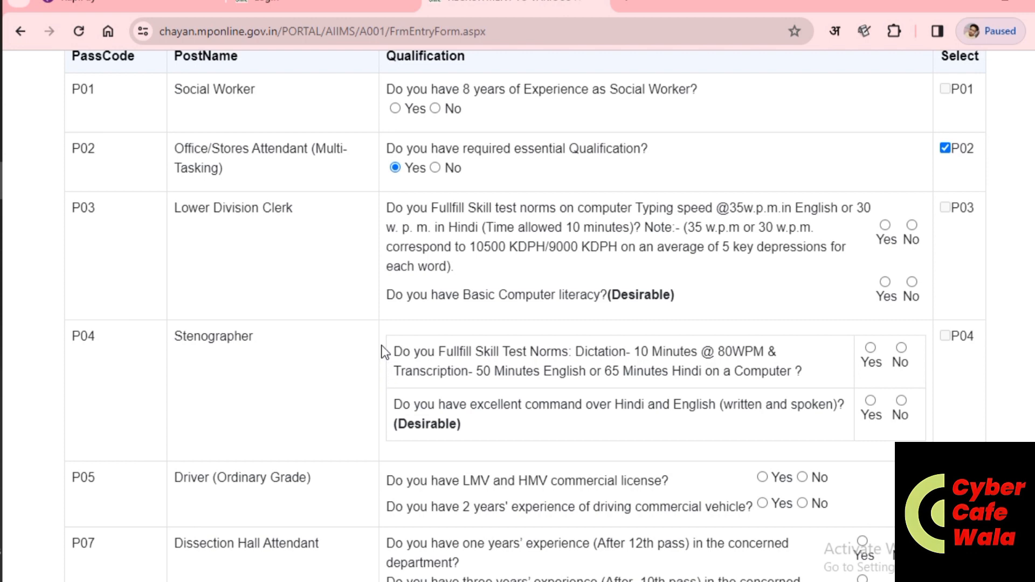
scroll(312, 451, down, 12)
scroll(311, 452, down, 3)
click(302, 215)
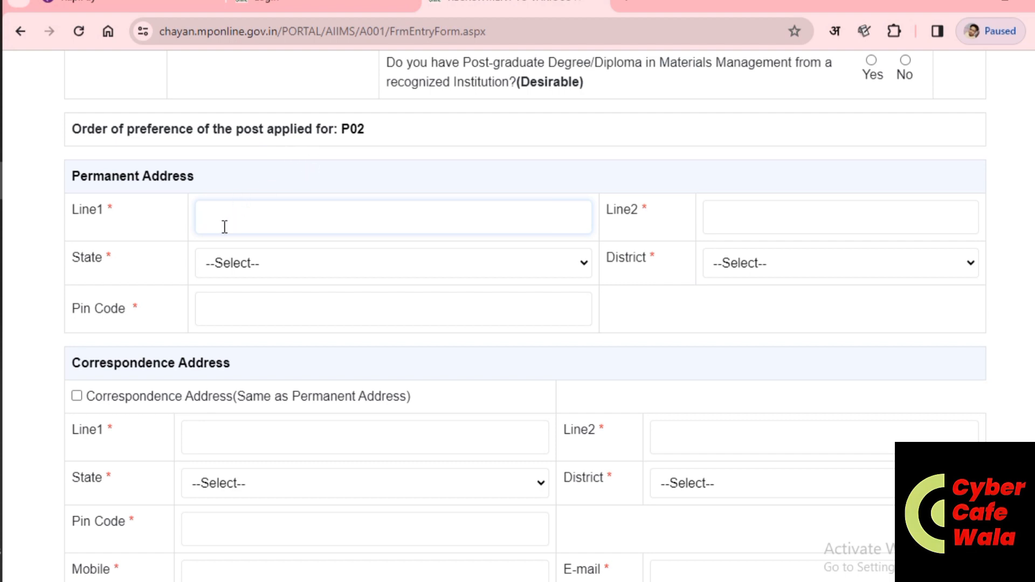
Step: Enter the first and second permanent address lines
text(SHASTRI)
key(BackSpace)
key(BackSpace)
key(BackSpace)
key(BackSpace)
key(BackSpace)
key(BackSpace)
key(BackSpace)
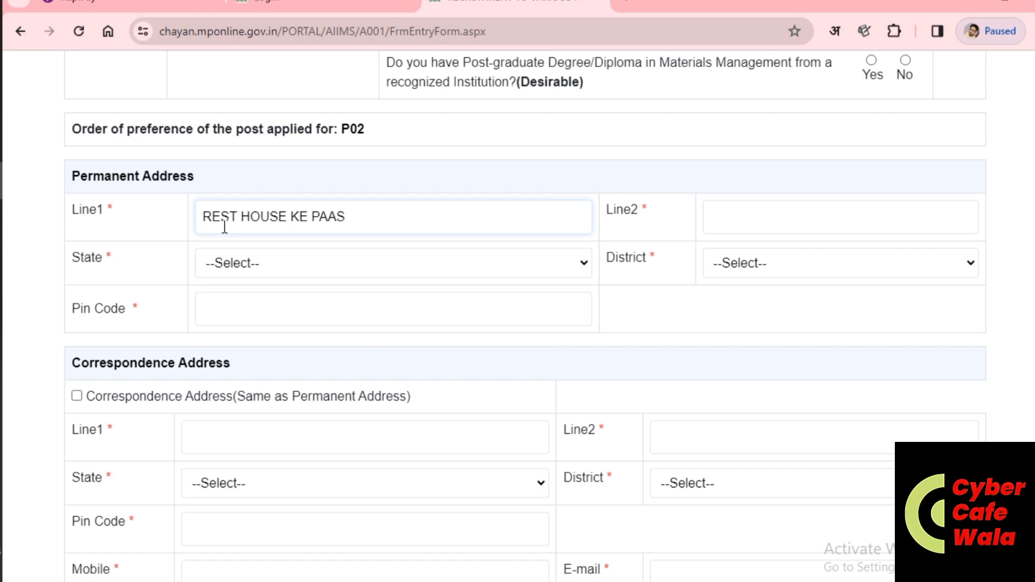
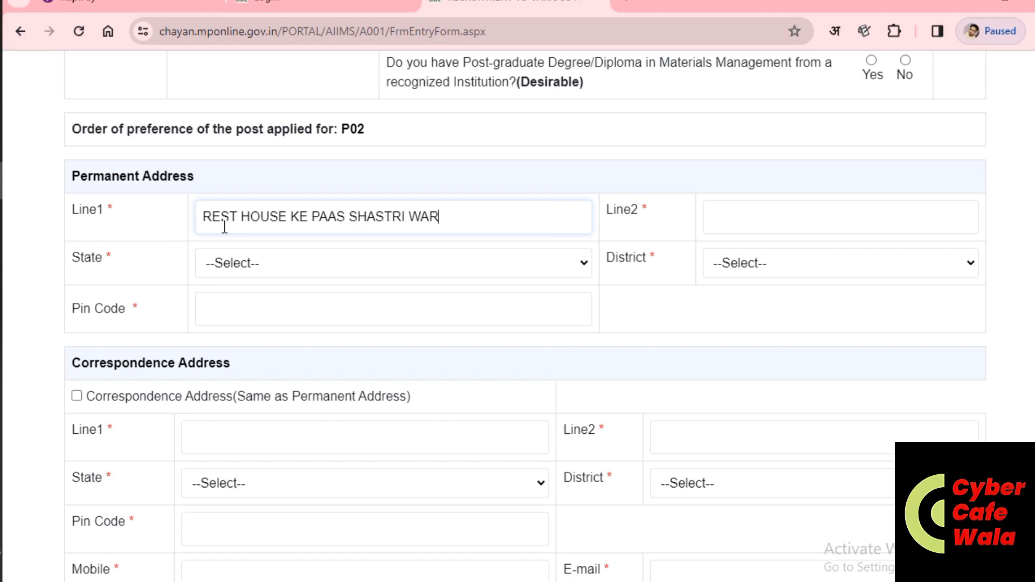
click(732, 216)
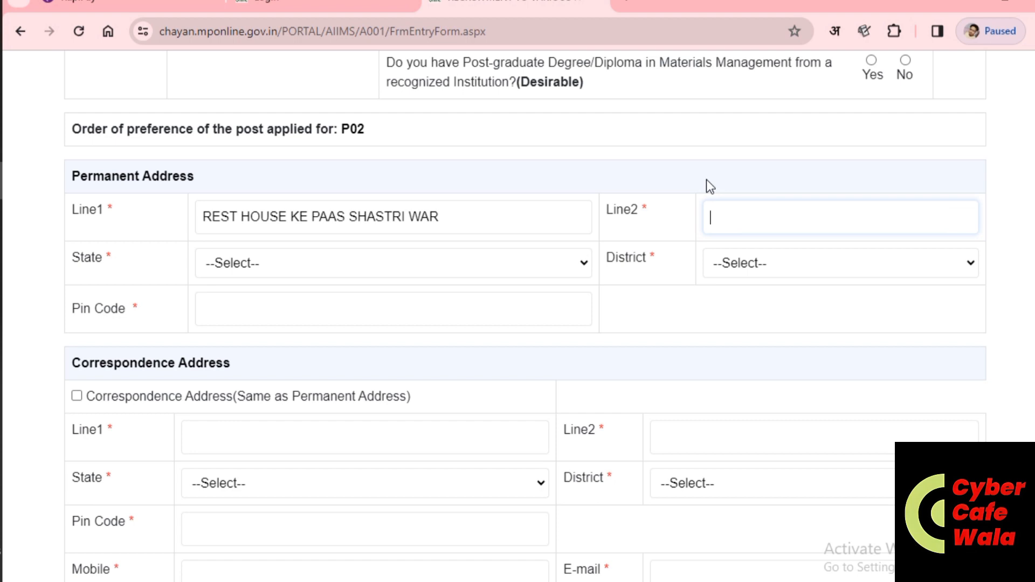
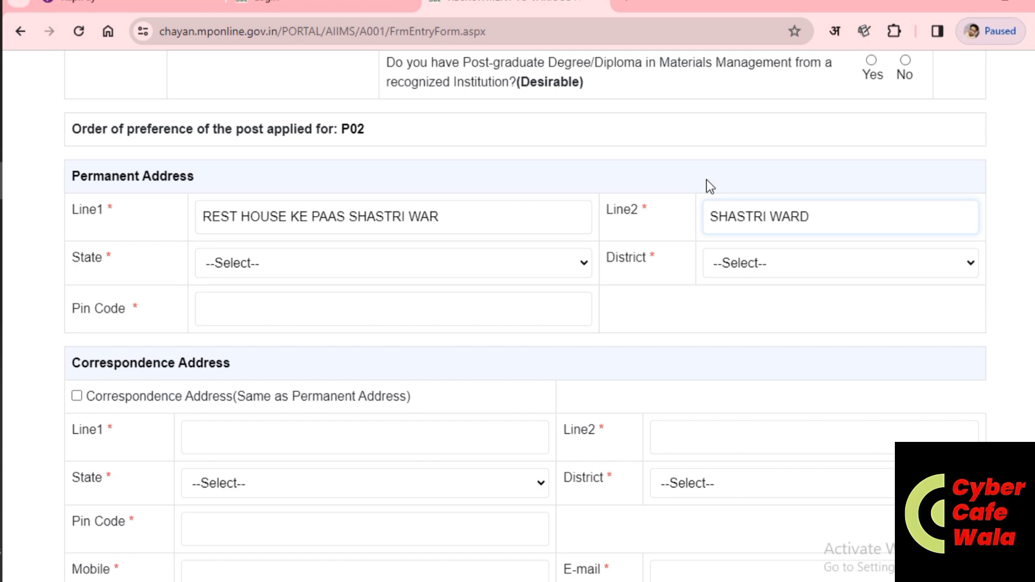
Step: Set the permanent address state to MADHYA PRADESH and district to DAMOH
click(374, 262)
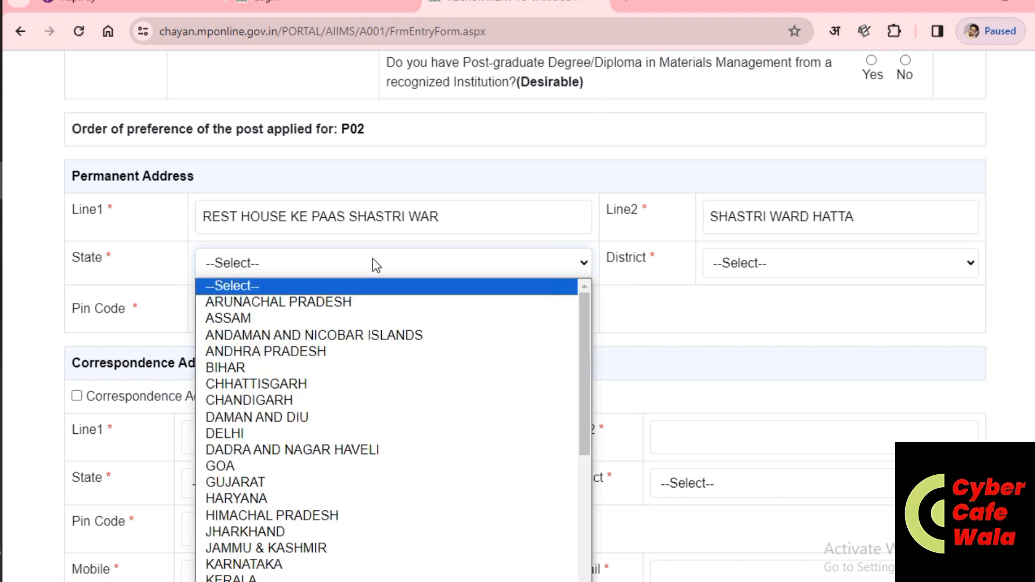
text(me)
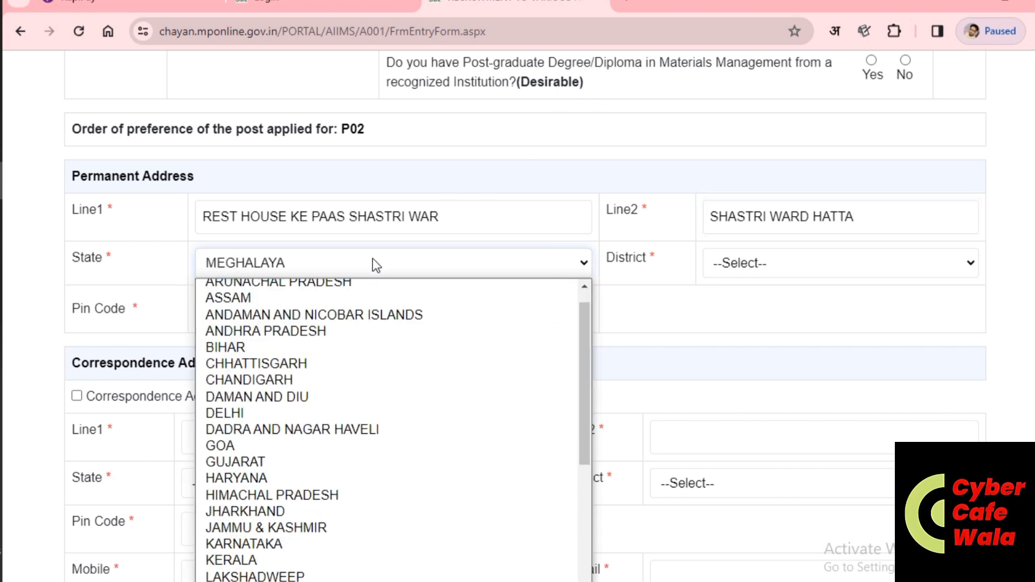
key(Up)
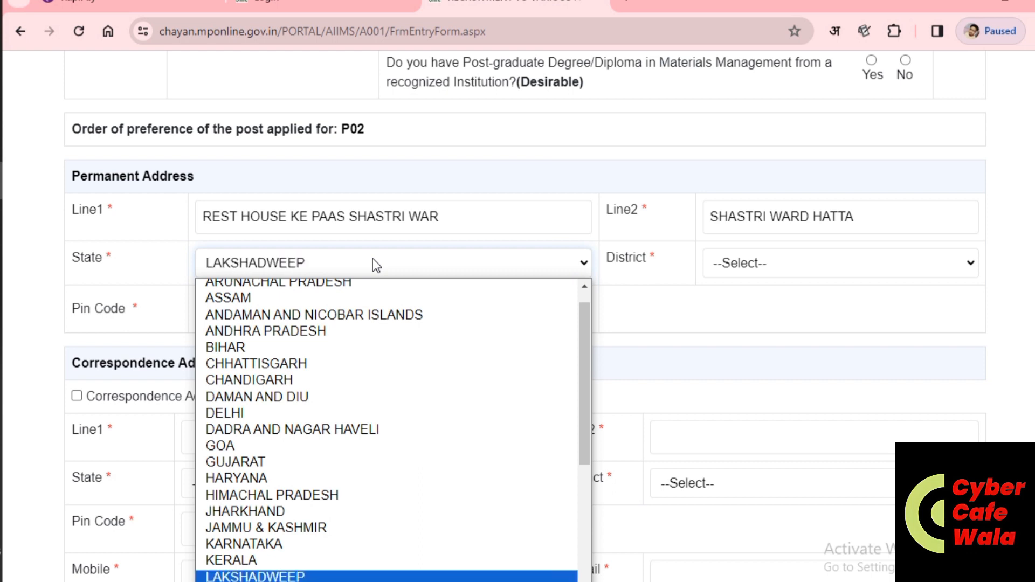
key(Up)
key(Down)
key(Down)
key(Down)
key(Down)
key(Down)
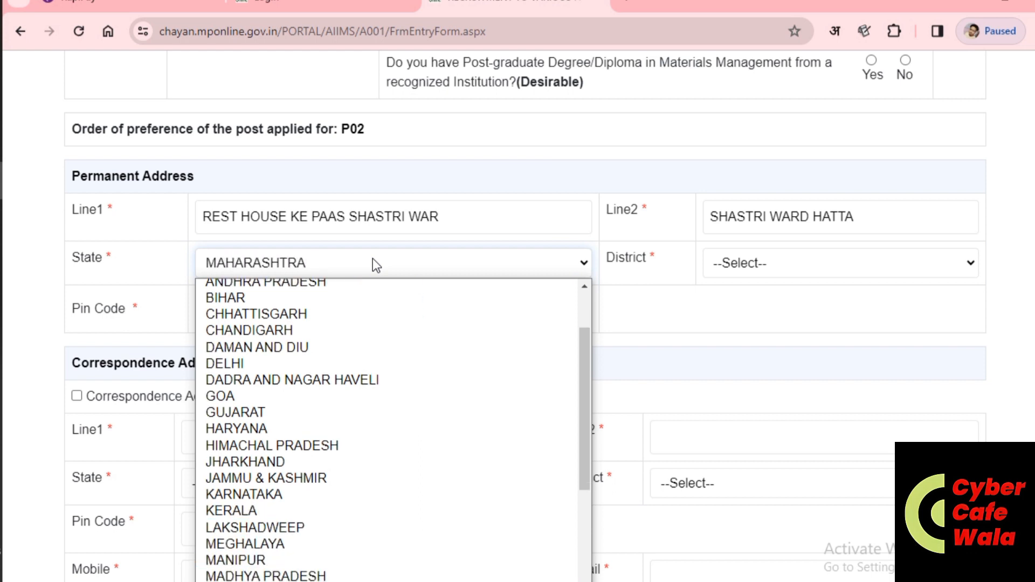
key(Up)
key(Return)
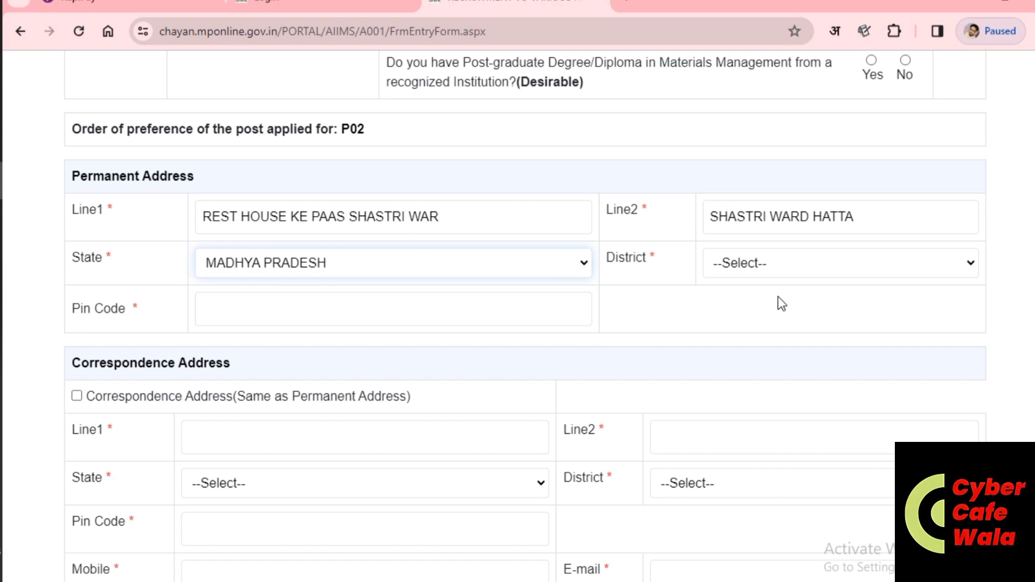
click(819, 264)
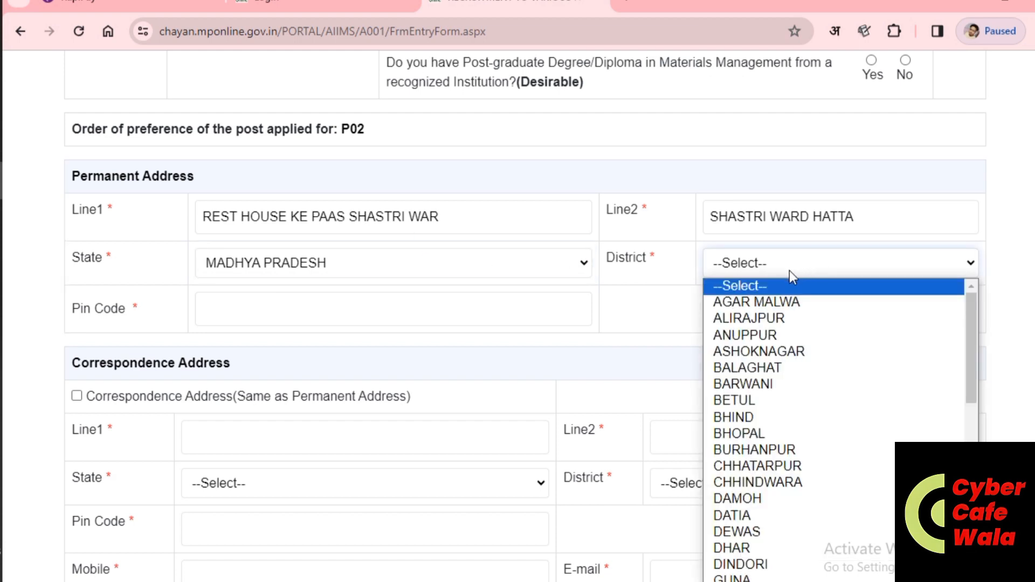
key(d)
key(Return)
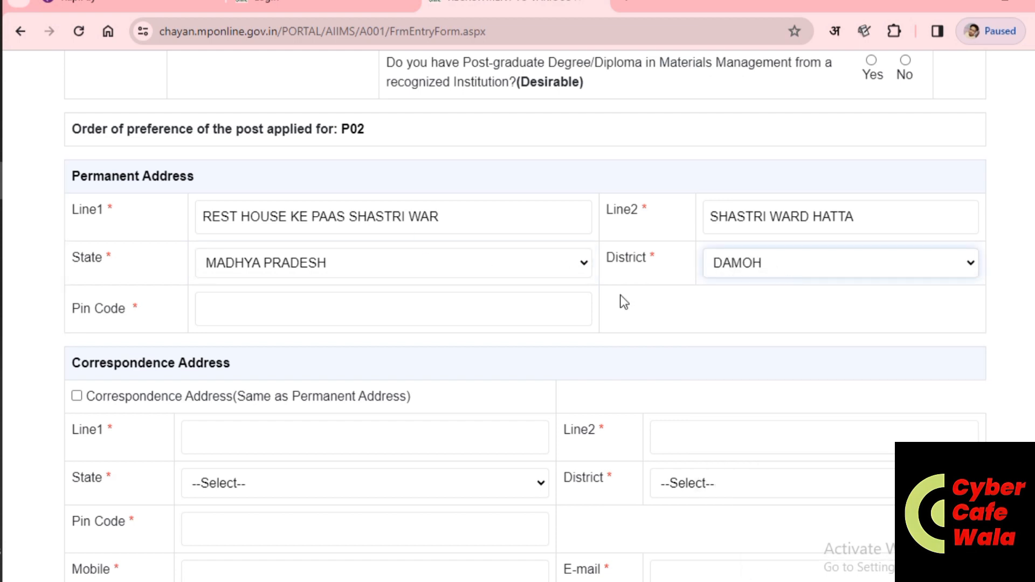
Step: Enter the pin code and make the correspondence address same as permanent
click(280, 311)
text(470775)
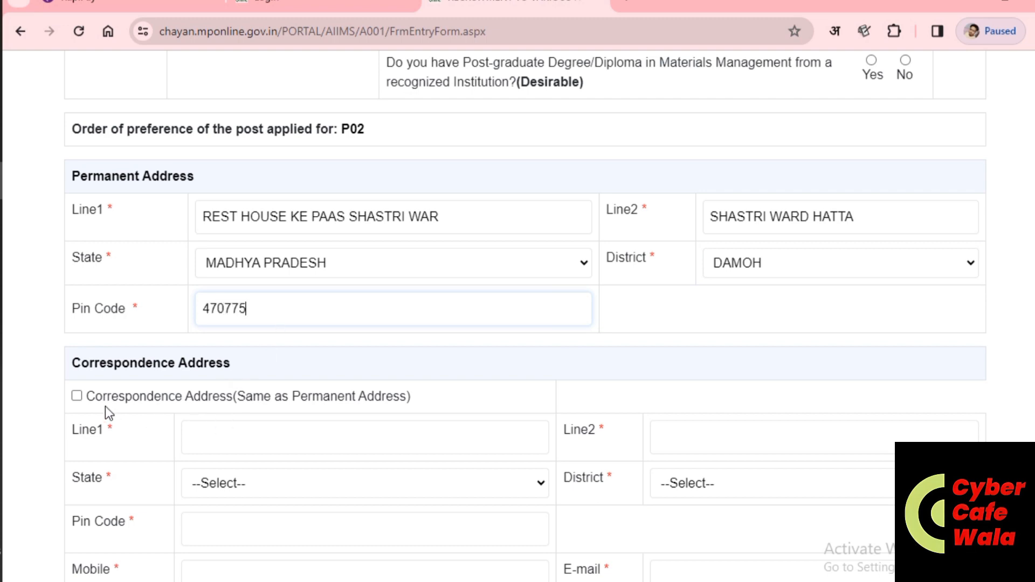
click(76, 396)
Step: Enter the applicant's mobile number and e-mail address in the Mobile and E-mail fields
scroll(251, 419, down, 5)
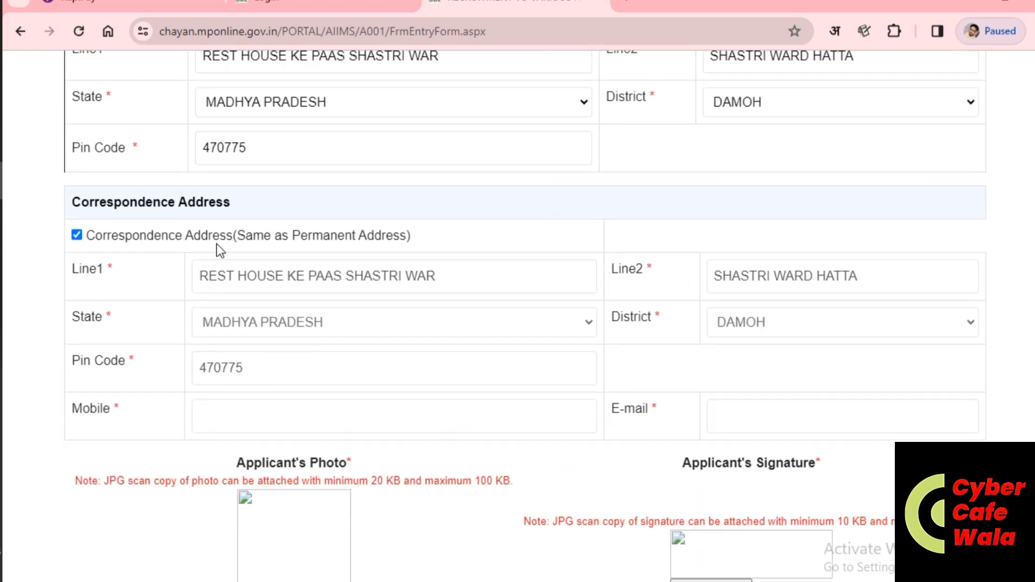
scroll(323, 296, down, 2)
scroll(377, 345, down, 2)
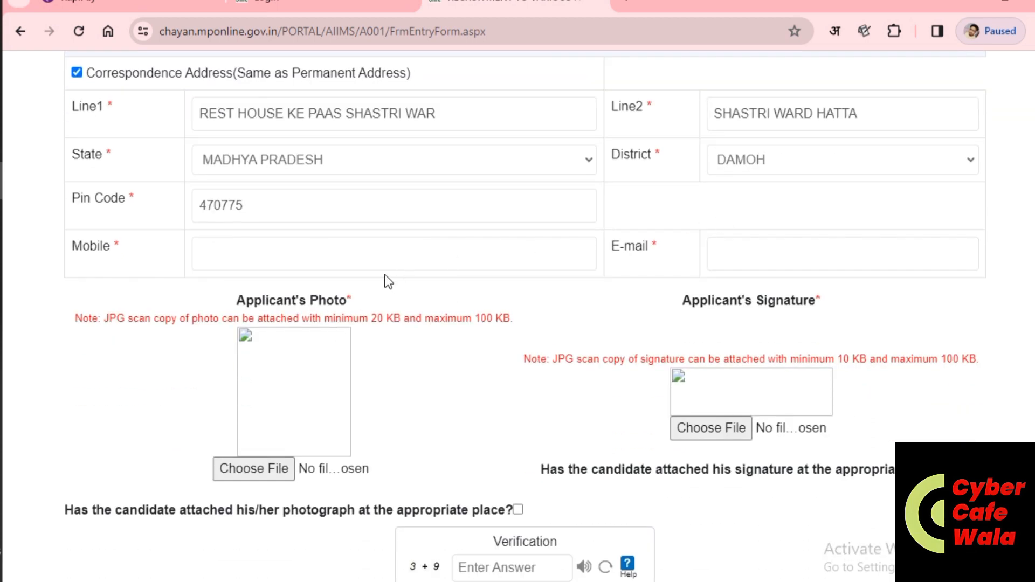
click(262, 252)
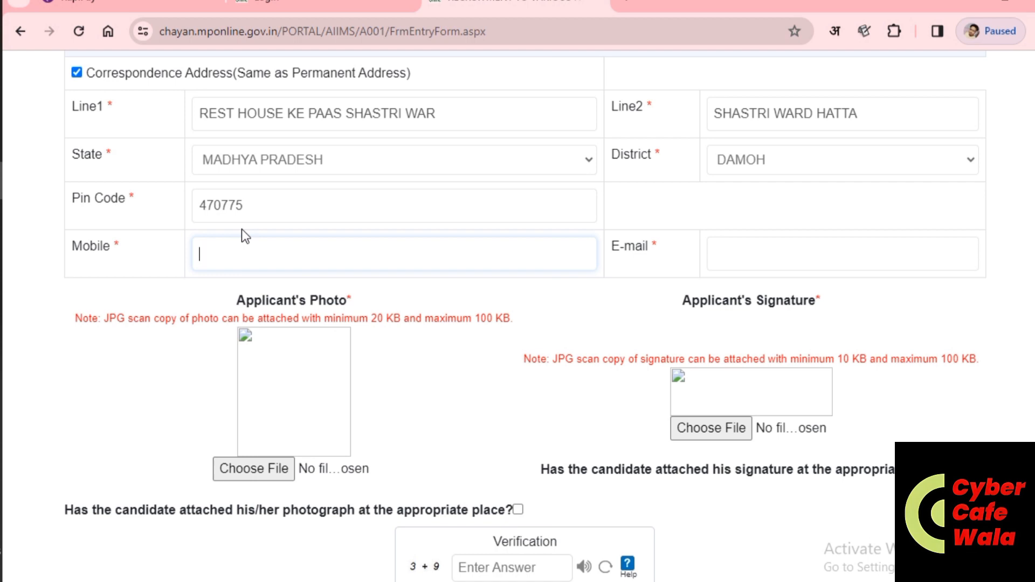
click(789, 240)
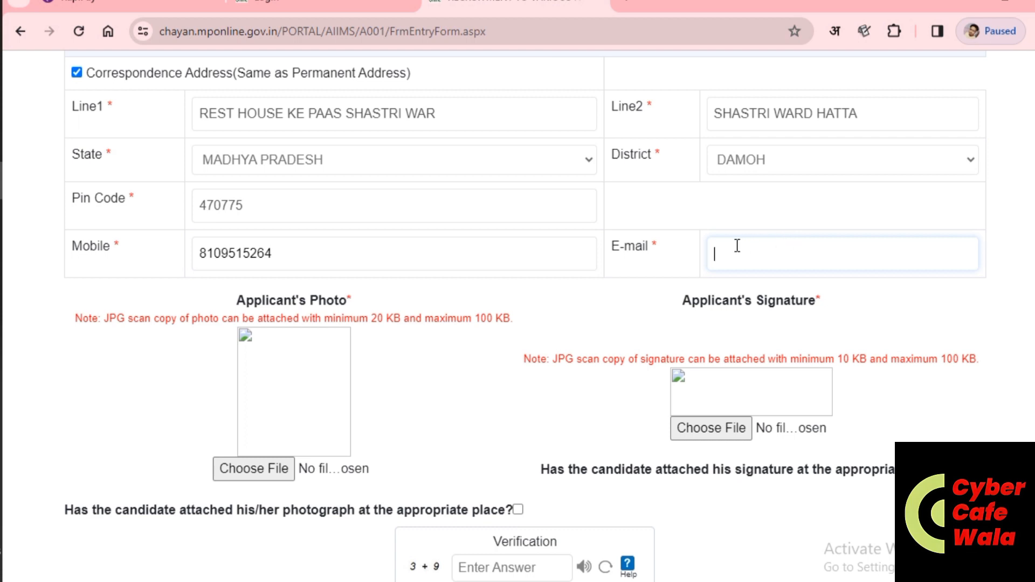
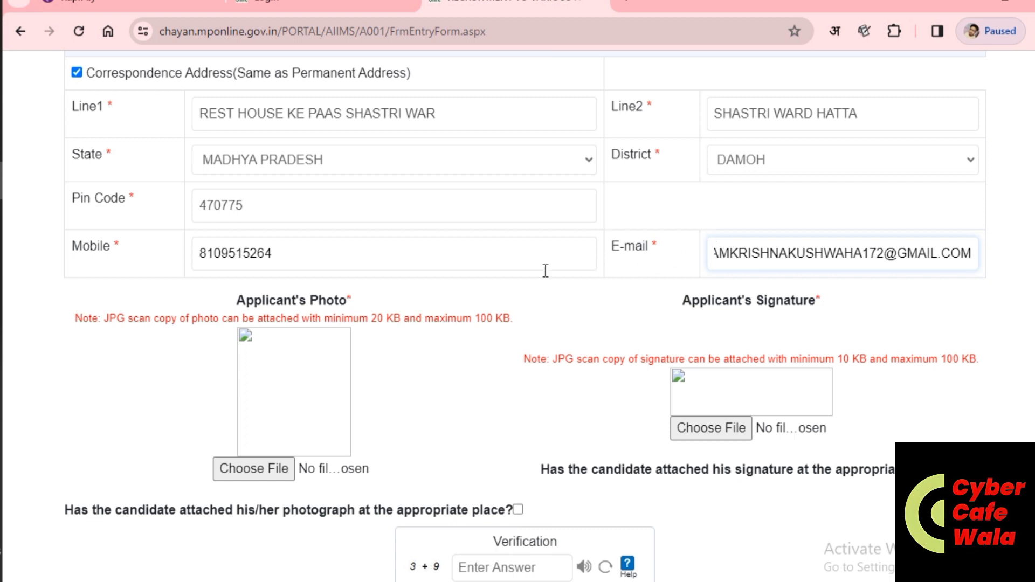
scroll(232, 332, down, 2)
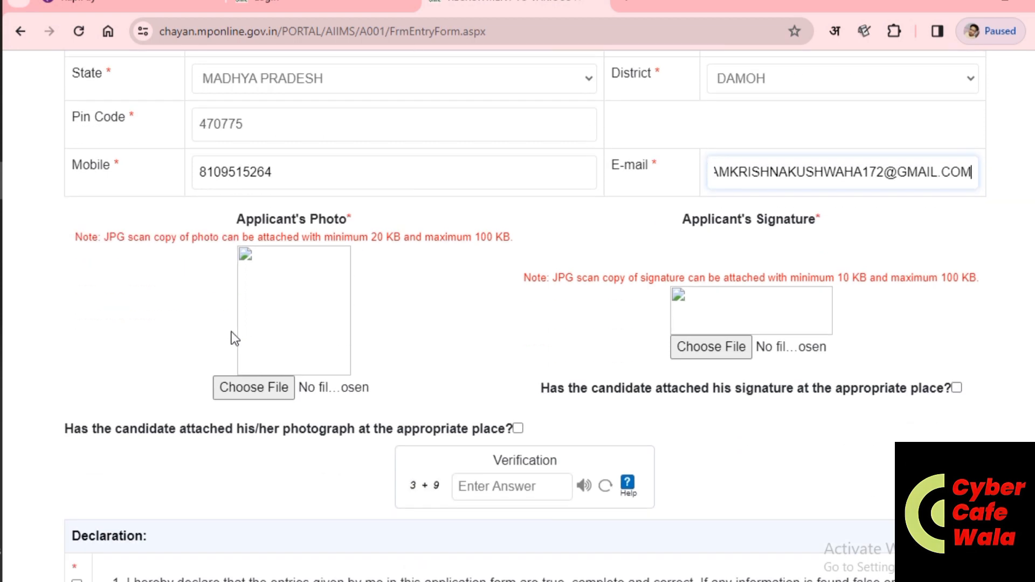
Step: Attach the applicant's passport photo from the F:\ram doc folder under Applicant's Photo
click(250, 386)
click(257, 384)
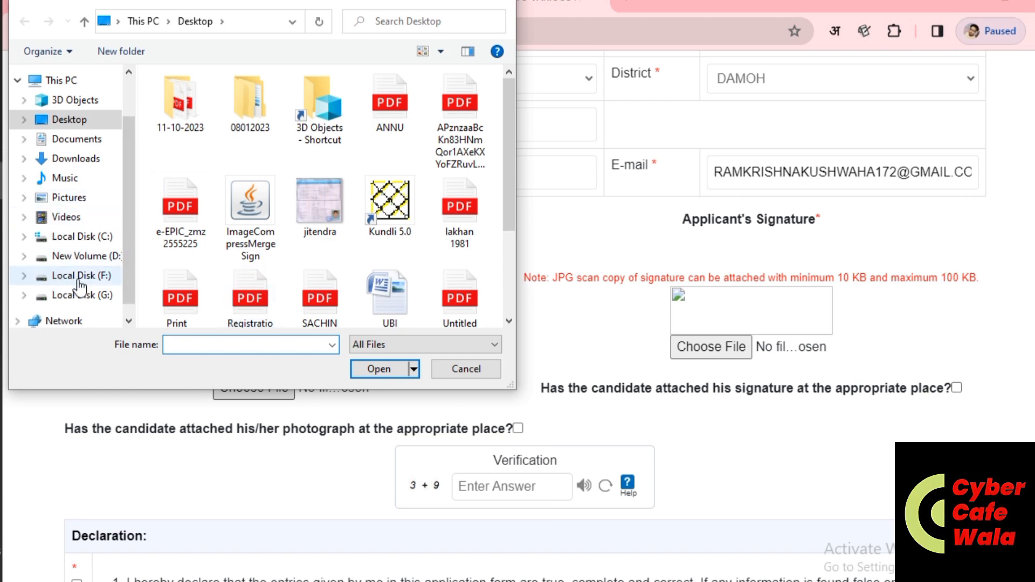
click(78, 277)
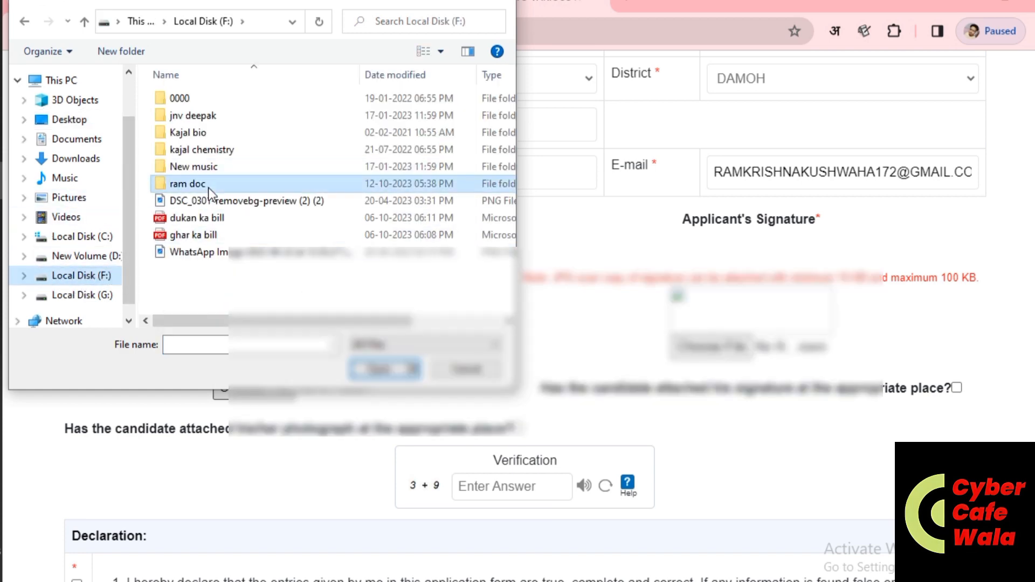
double_click(203, 185)
scroll(345, 239, down, 5)
scroll(337, 238, up, 5)
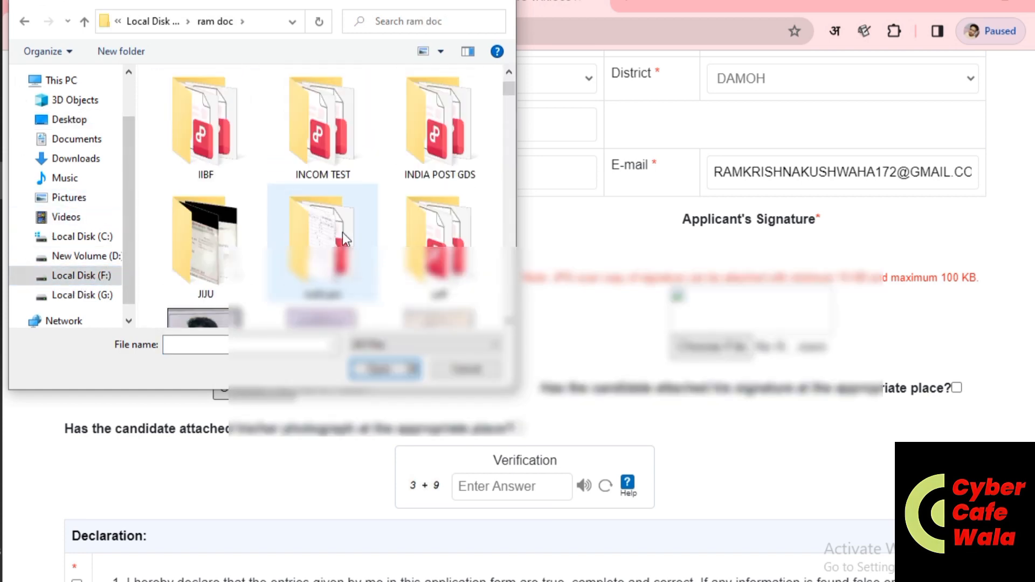
scroll(323, 227, down, 2)
scroll(227, 140, up, 1)
click(218, 128)
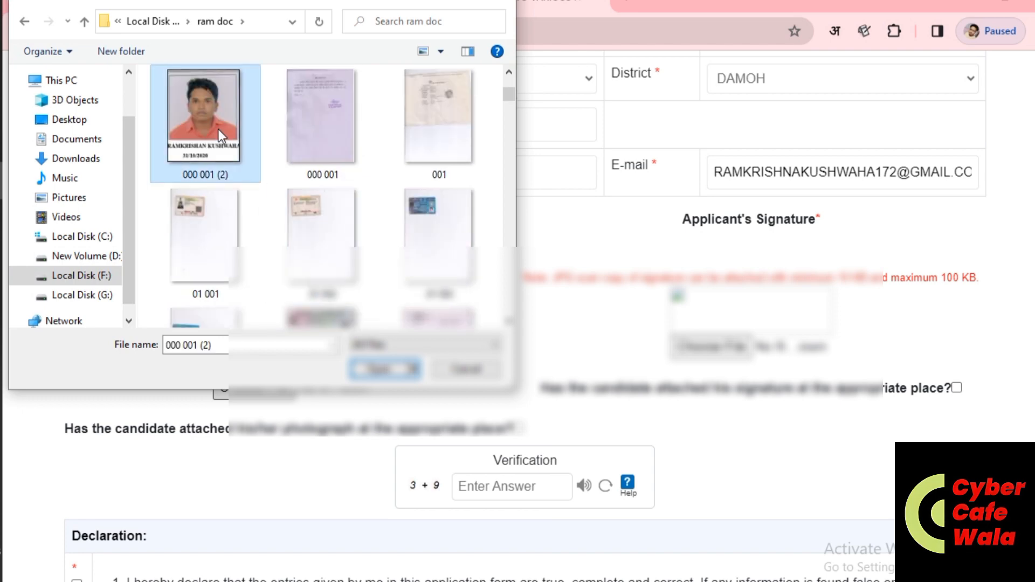
double_click(218, 128)
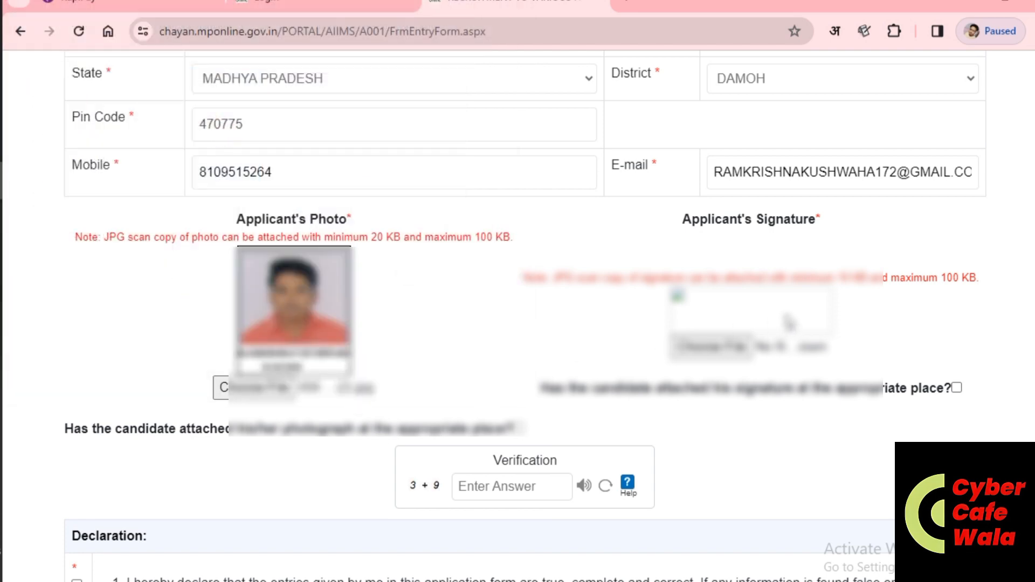
Step: Attach the signature image from ram doc under Applicant's Signature
click(701, 346)
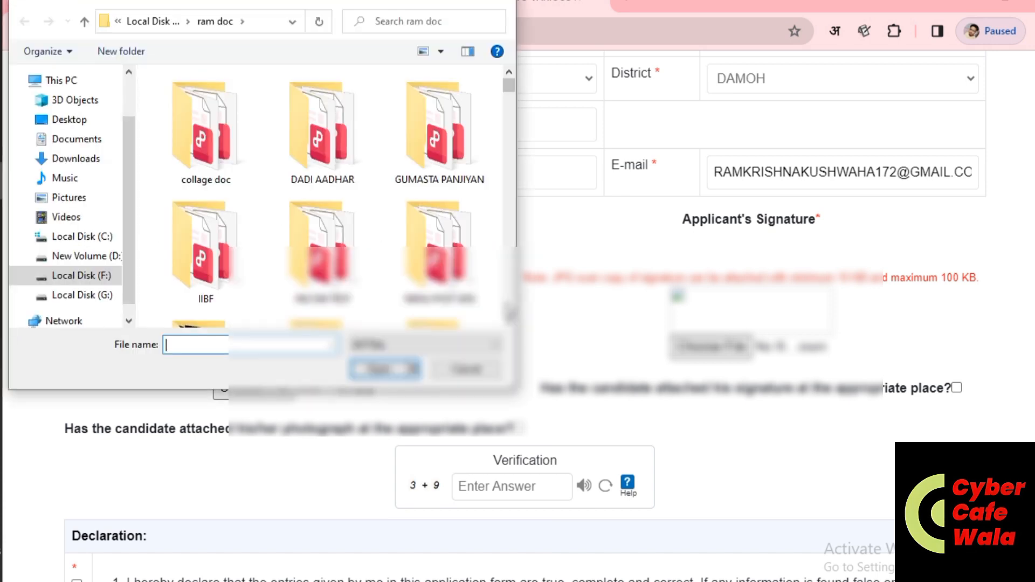
scroll(379, 286, down, 2)
scroll(296, 230, down, 3)
scroll(297, 231, down, 3)
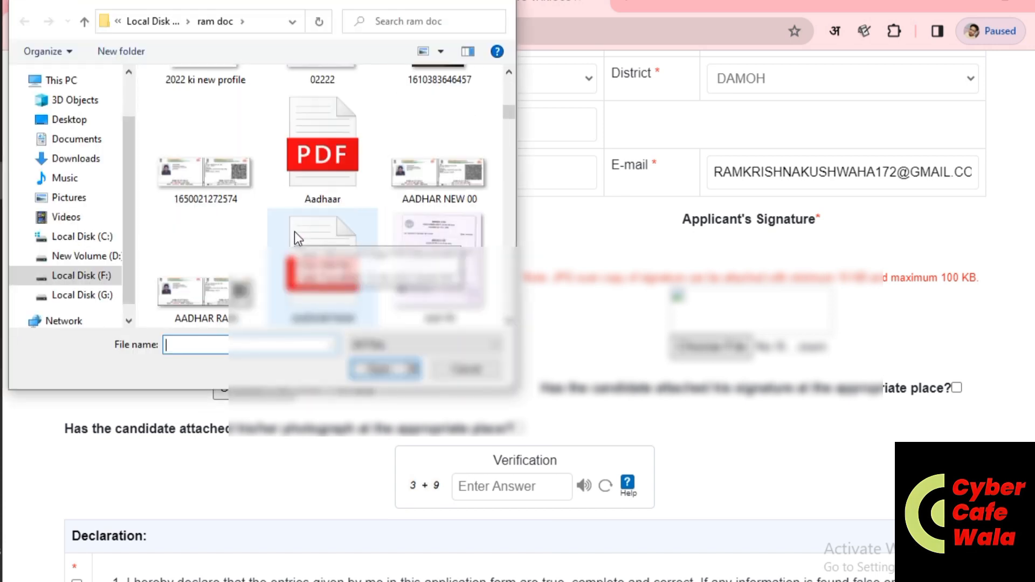
scroll(367, 232, down, 15)
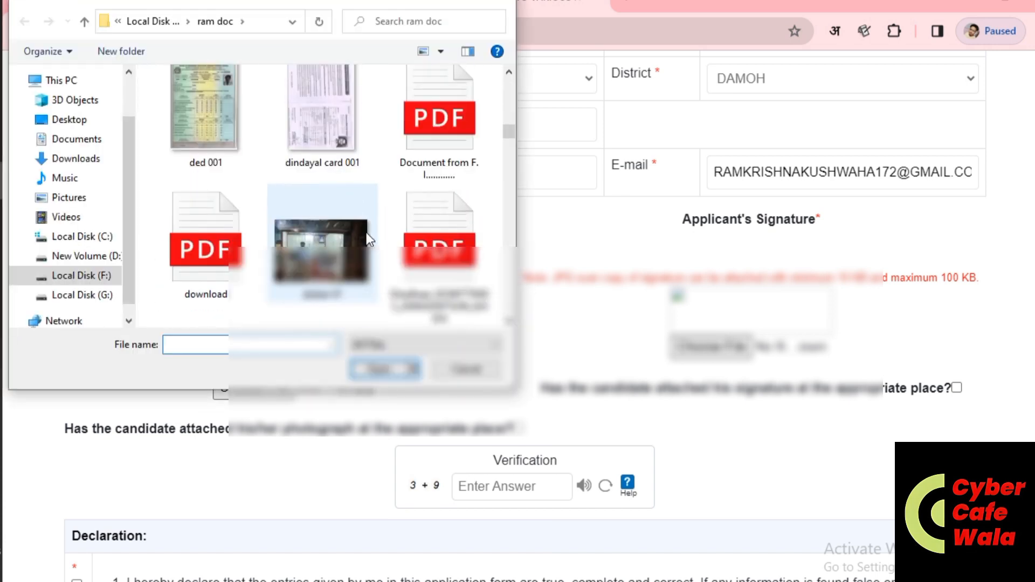
scroll(364, 232, down, 10)
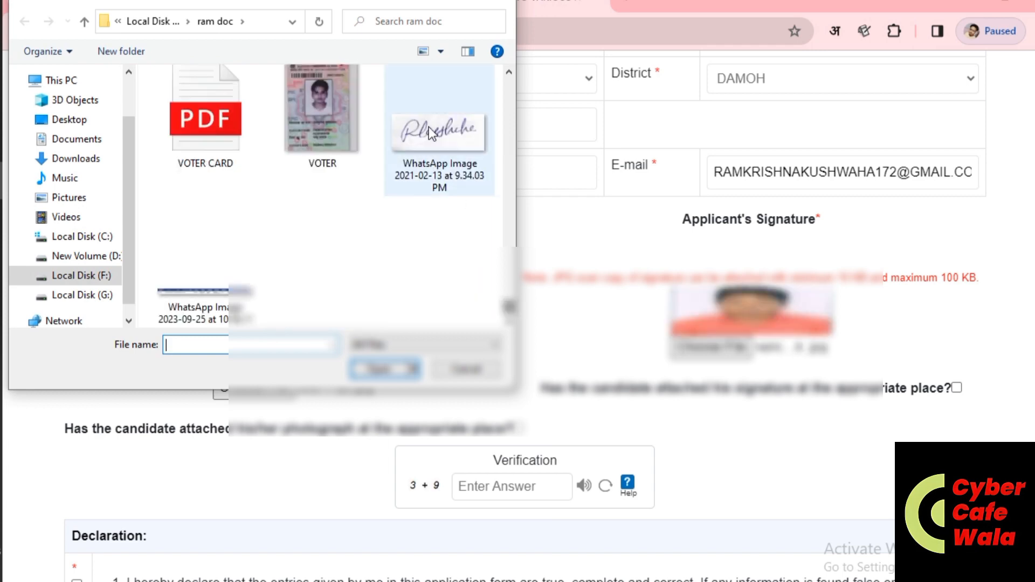
double_click(429, 127)
scroll(428, 132, down, 1)
scroll(589, 261, down, 2)
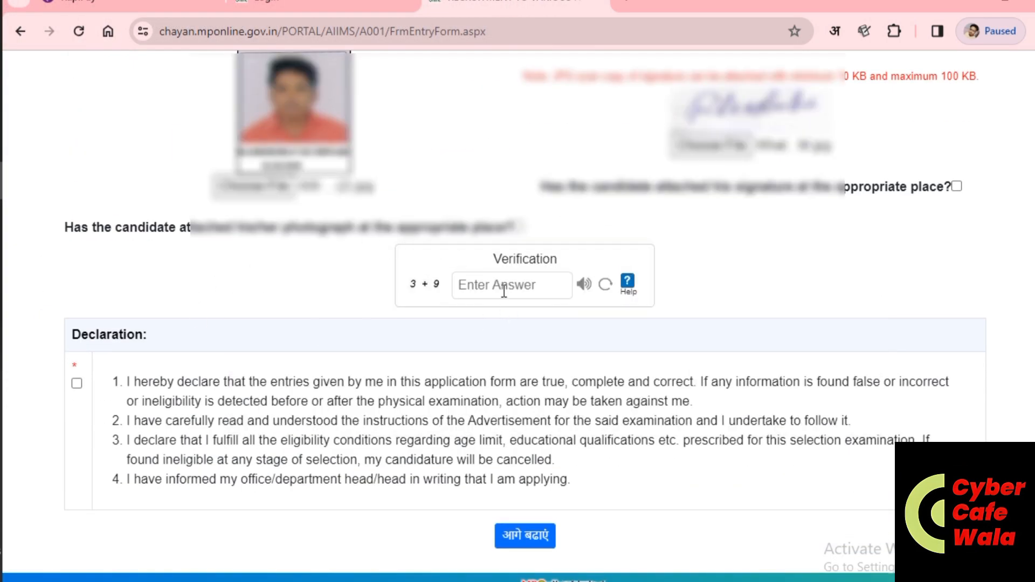
Step: Tick both attachment confirmations, answer 12 to the 3 + 9 check, accept the declaration and continue
click(516, 226)
click(957, 187)
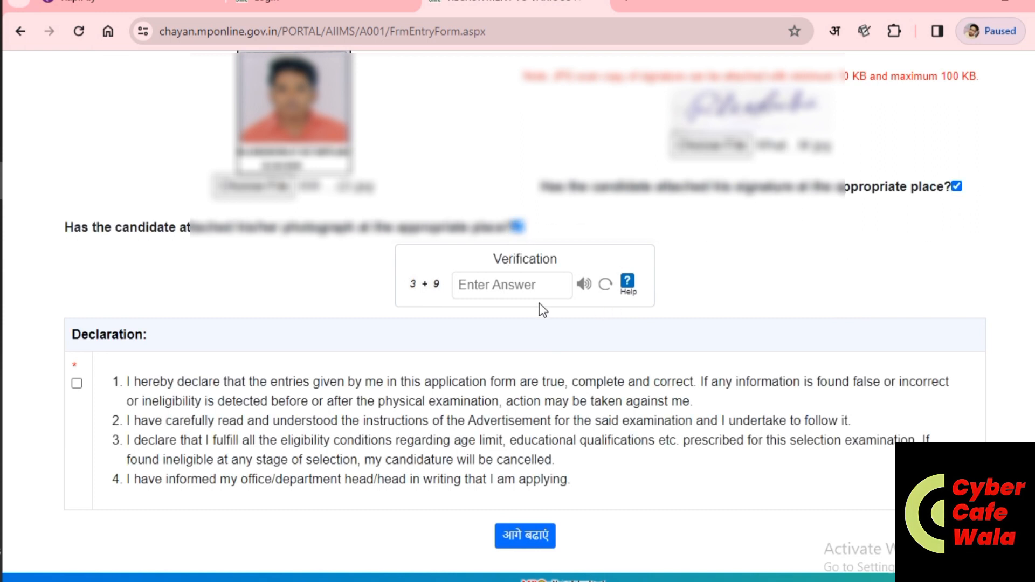
click(519, 280)
text(12)
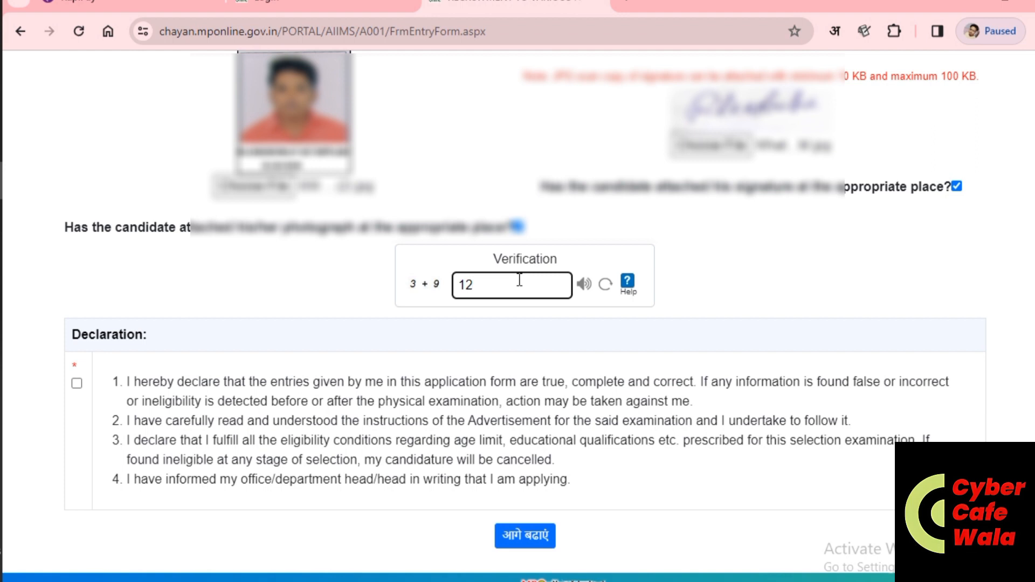
click(78, 384)
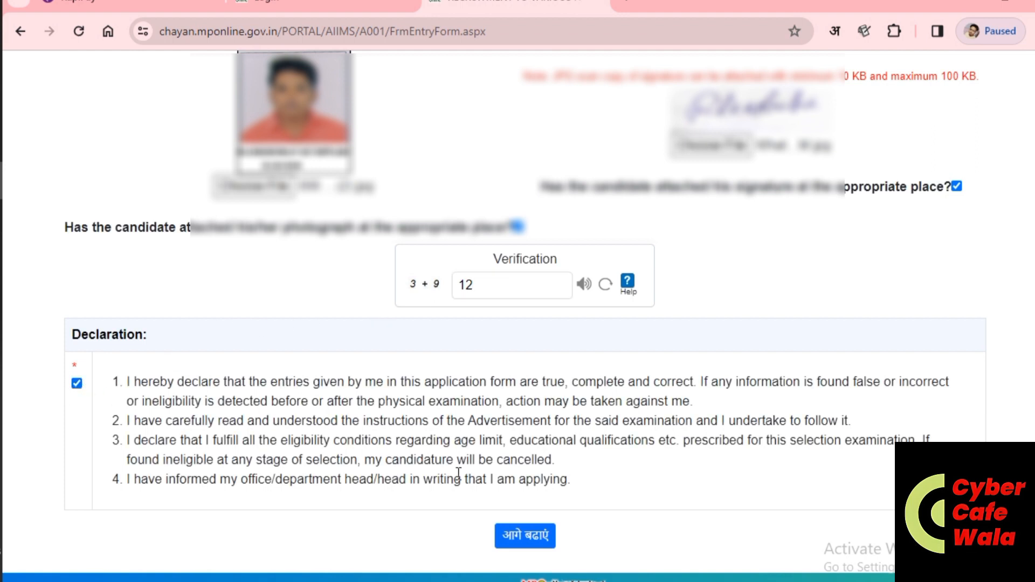
click(524, 537)
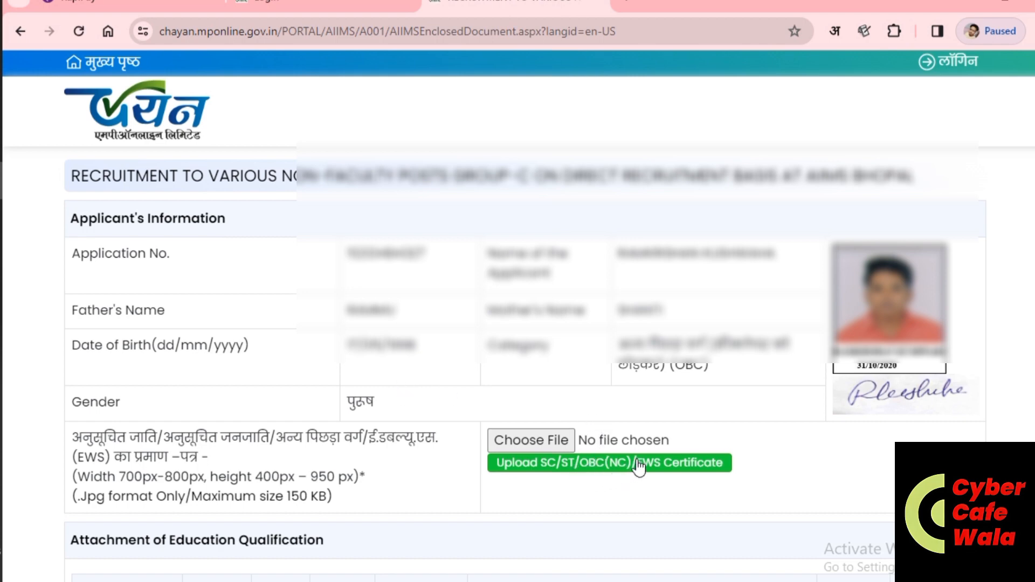
Step: Upload the 'cast certificate' image from ram doc as the SC/ST/OBC(NC)/EWS certificate
click(534, 444)
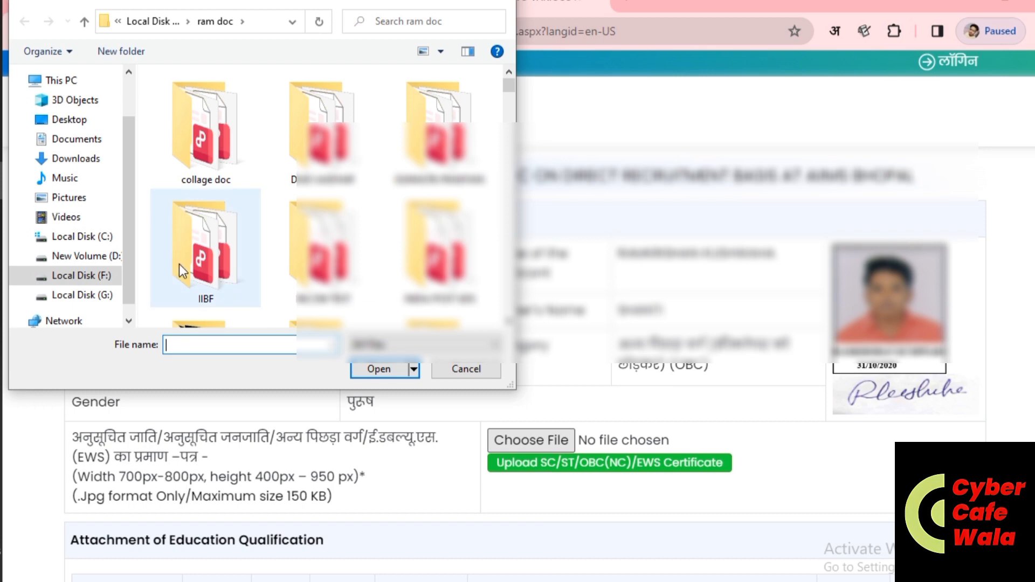
scroll(282, 252, down, 2)
scroll(283, 264, down, 5)
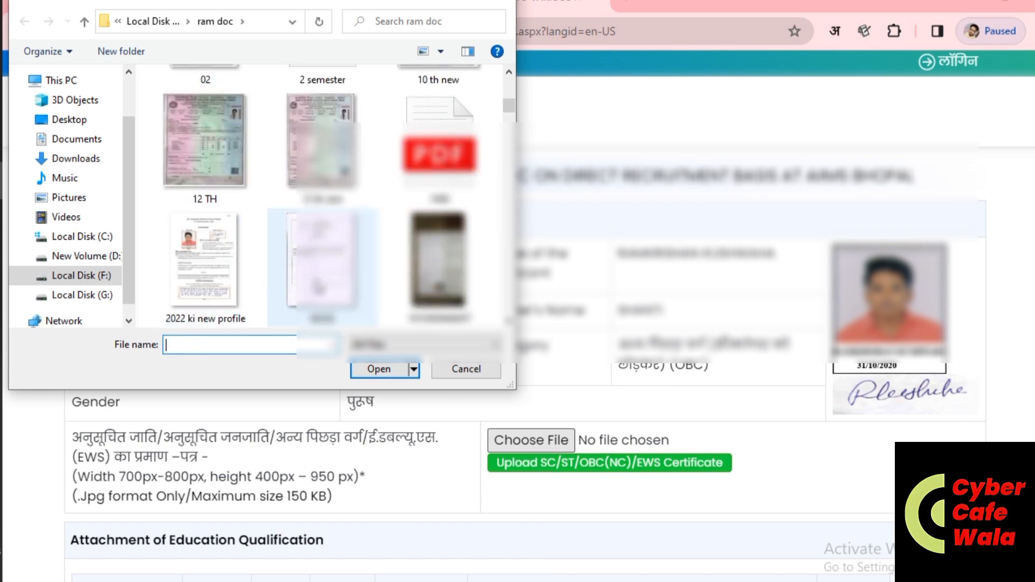
scroll(282, 277, down, 2)
scroll(331, 285, down, 4)
scroll(308, 310, down, 4)
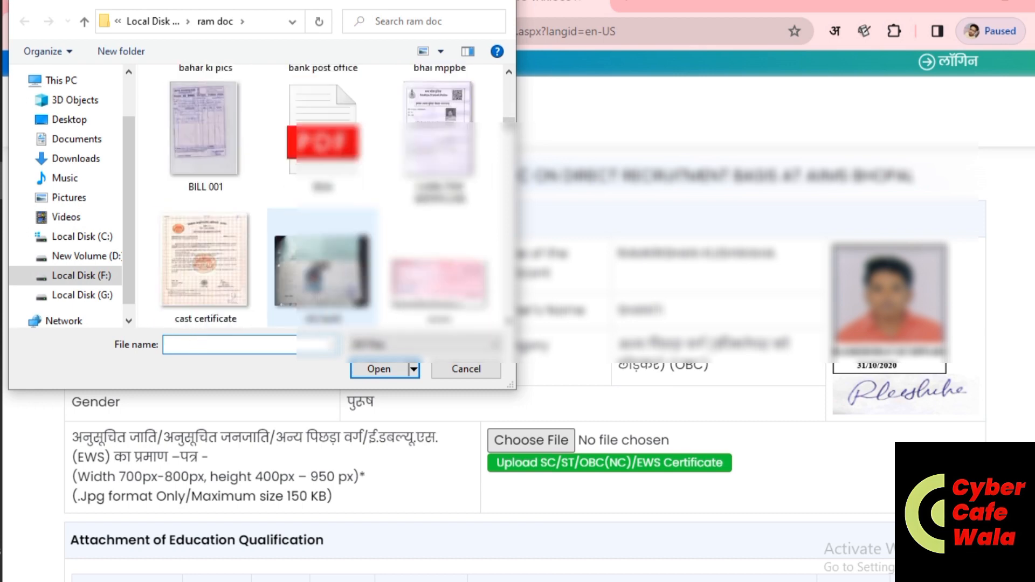
double_click(214, 255)
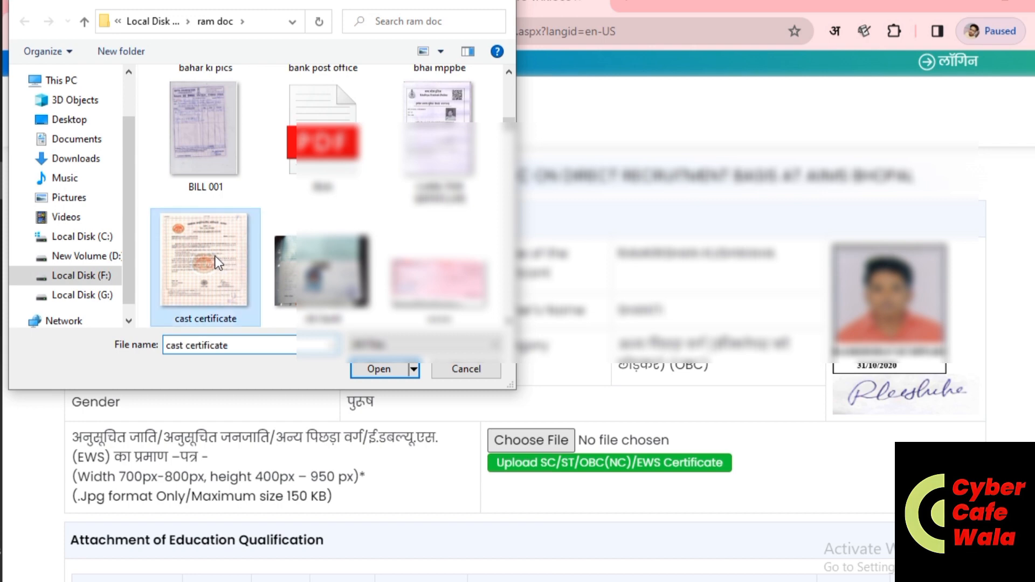
click(560, 468)
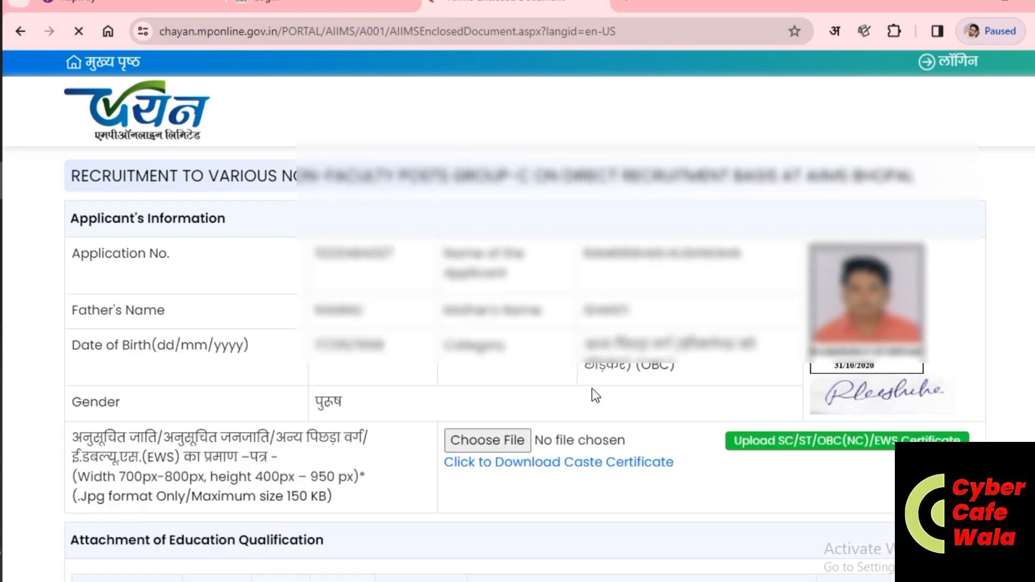
Step: Upload the '10 th new' image as the 10th-row marksheet and dismiss the success message
scroll(715, 396, down, 3)
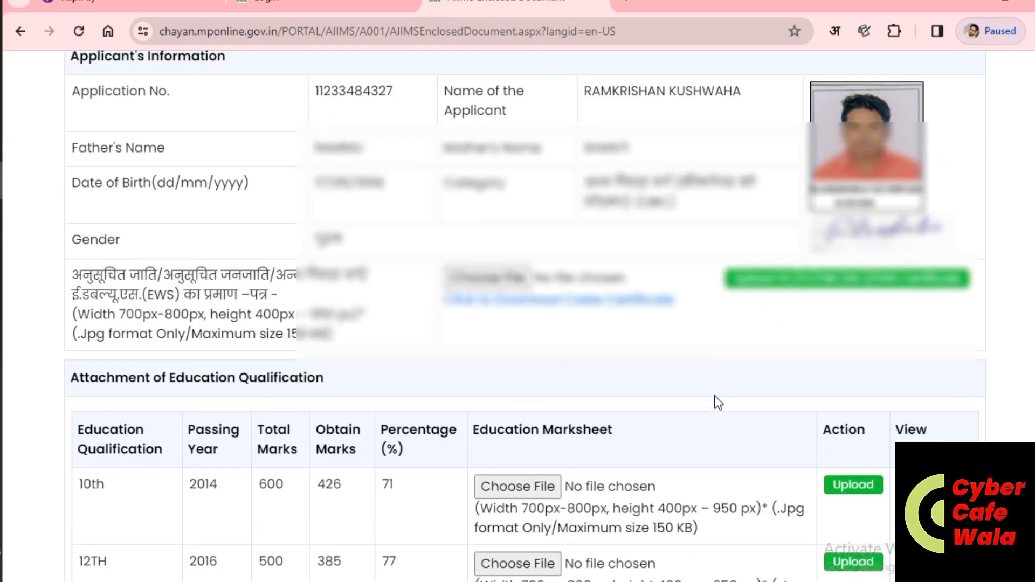
scroll(715, 399, down, 3)
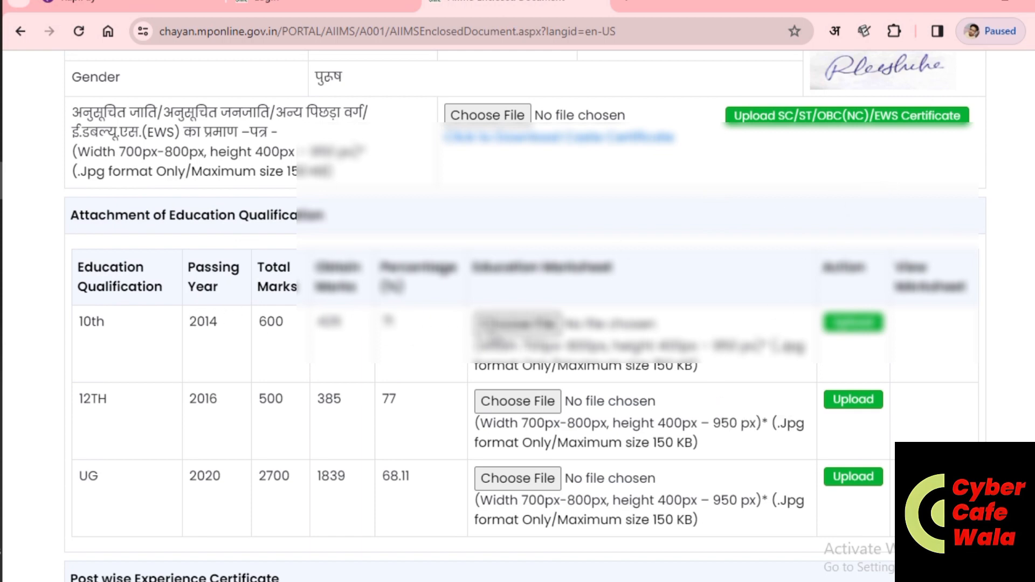
click(508, 327)
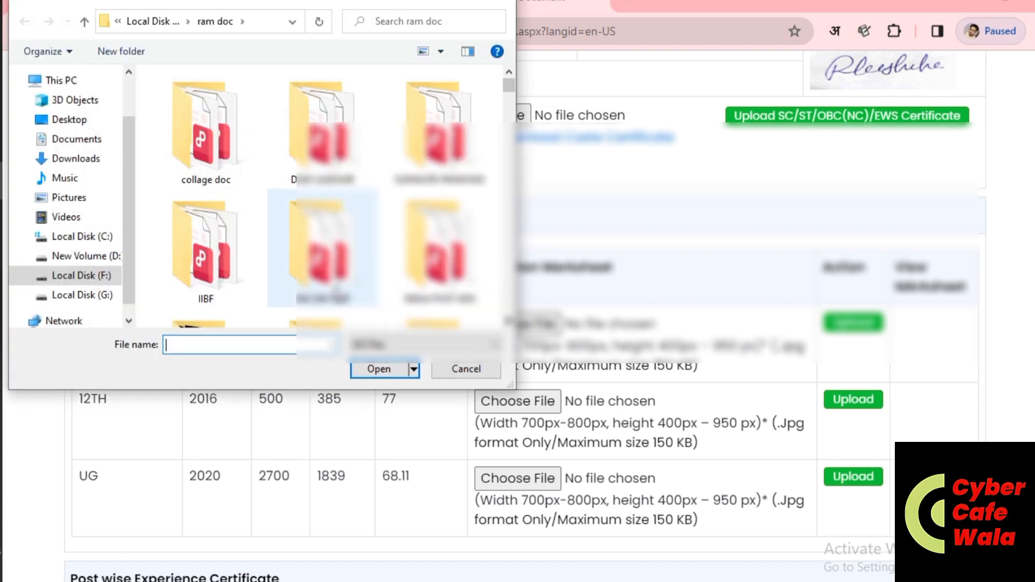
scroll(322, 195, down, 3)
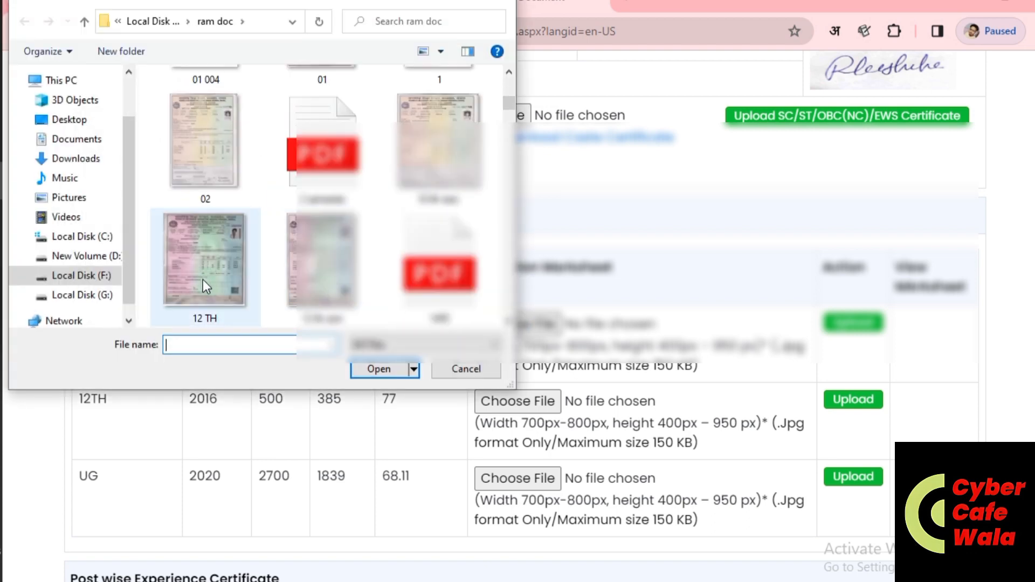
click(462, 146)
key(Return)
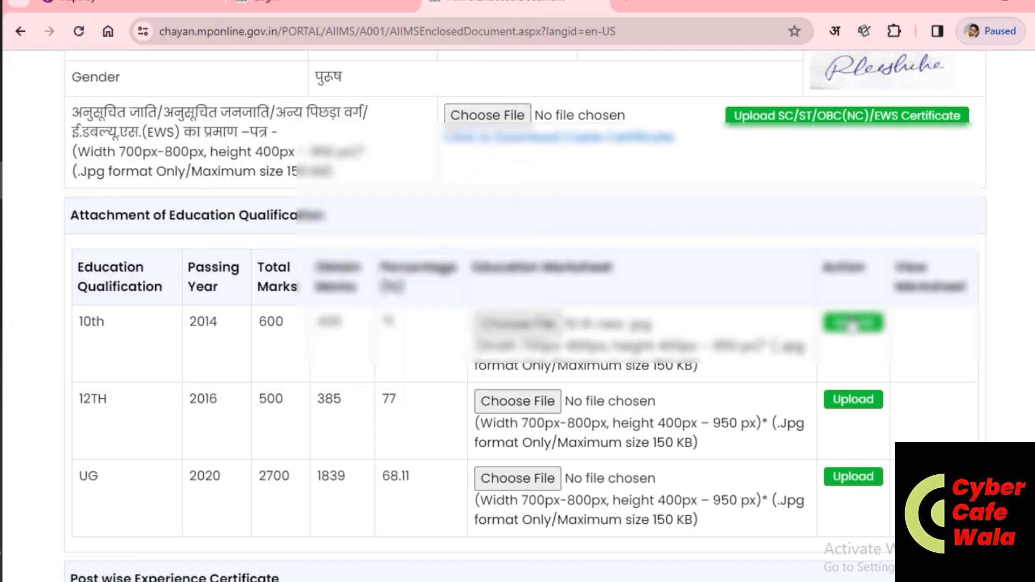
click(851, 323)
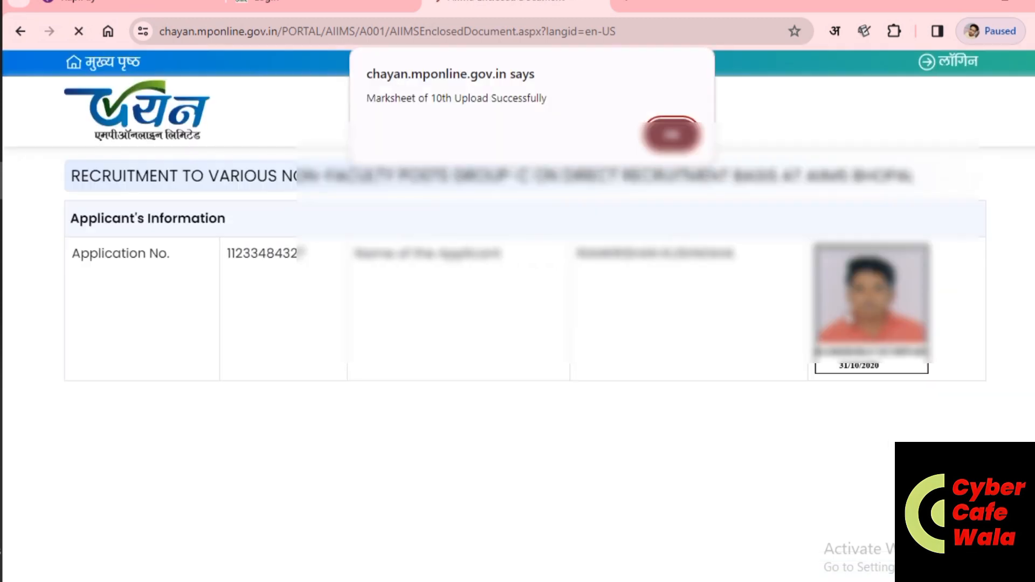
click(673, 132)
scroll(605, 291, down, 6)
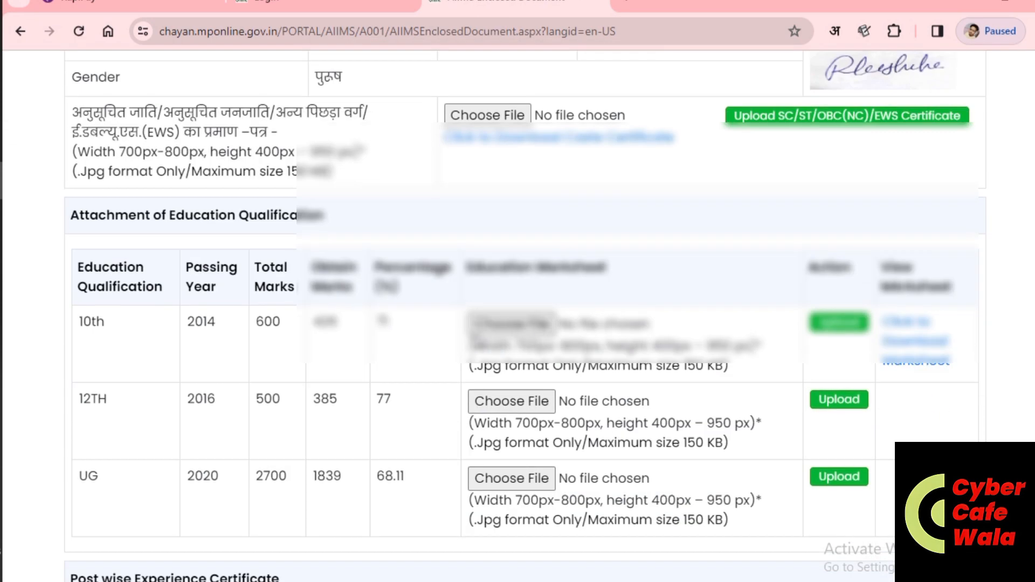
click(536, 402)
Step: Attach the 12 TH marksheet image and try uploading it, dismissing the file-size warning
scroll(371, 243, down, 5)
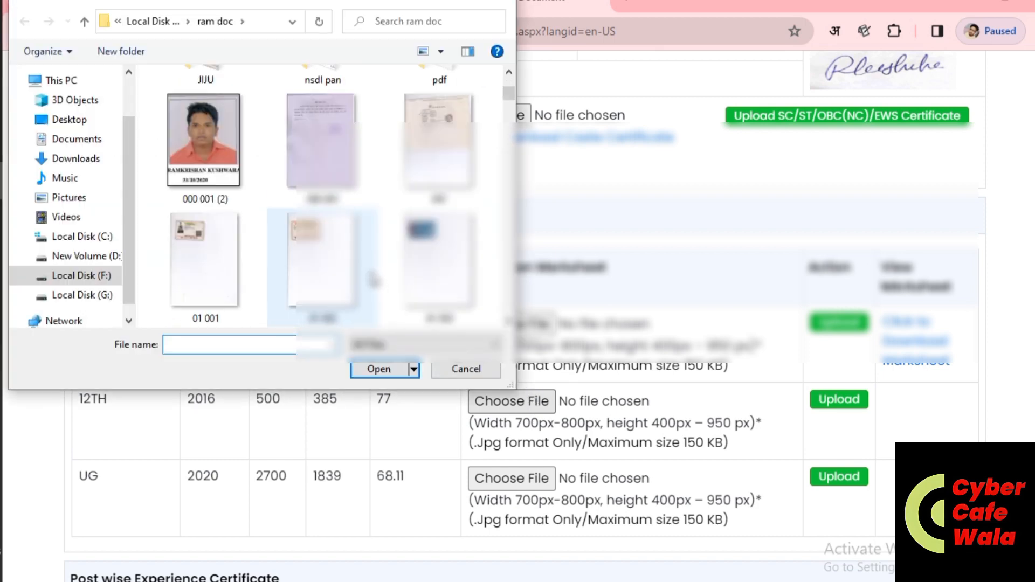
scroll(370, 277, down, 1)
double_click(244, 256)
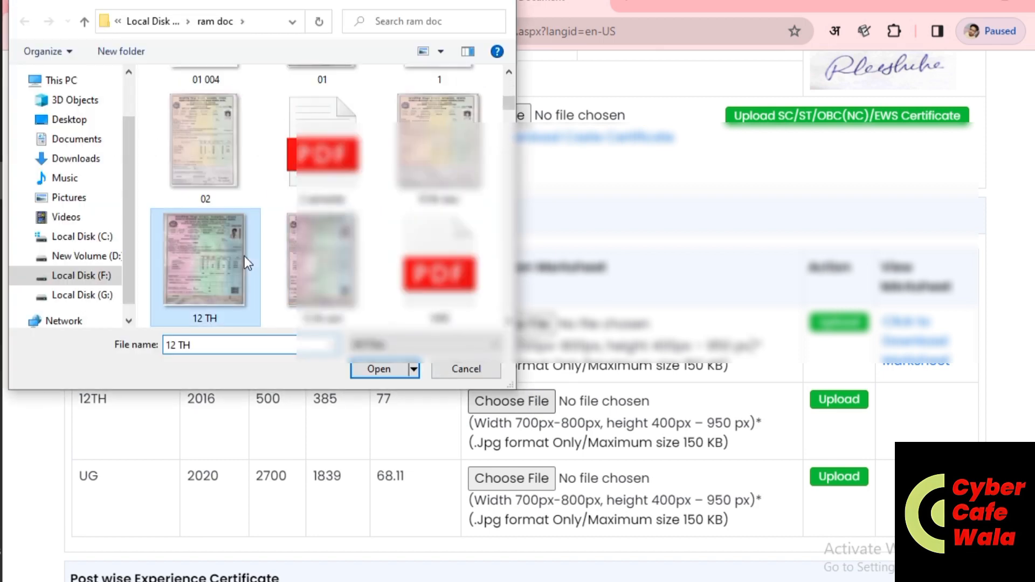
click(845, 400)
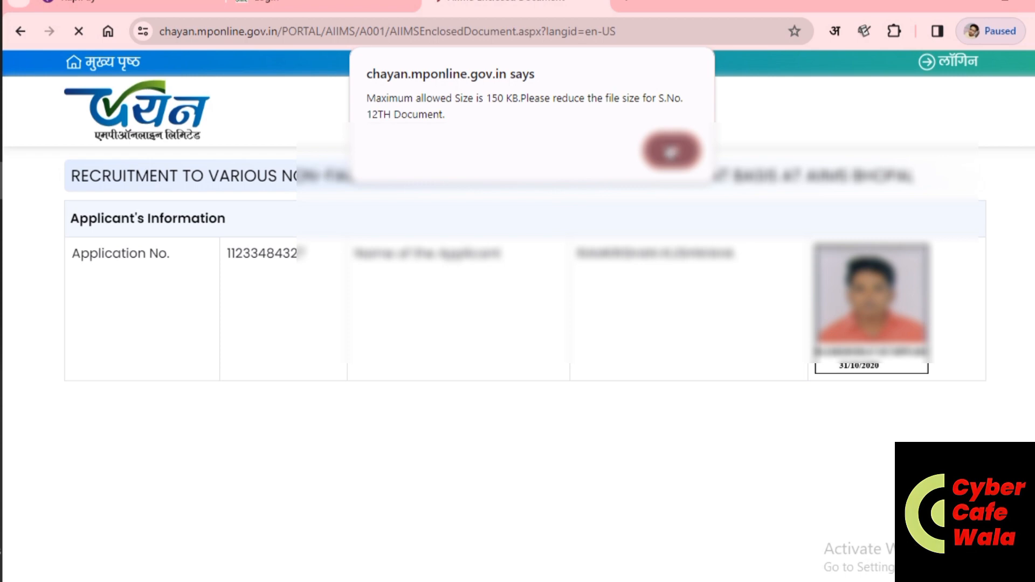
click(671, 151)
scroll(450, 413, down, 2)
scroll(450, 412, down, 5)
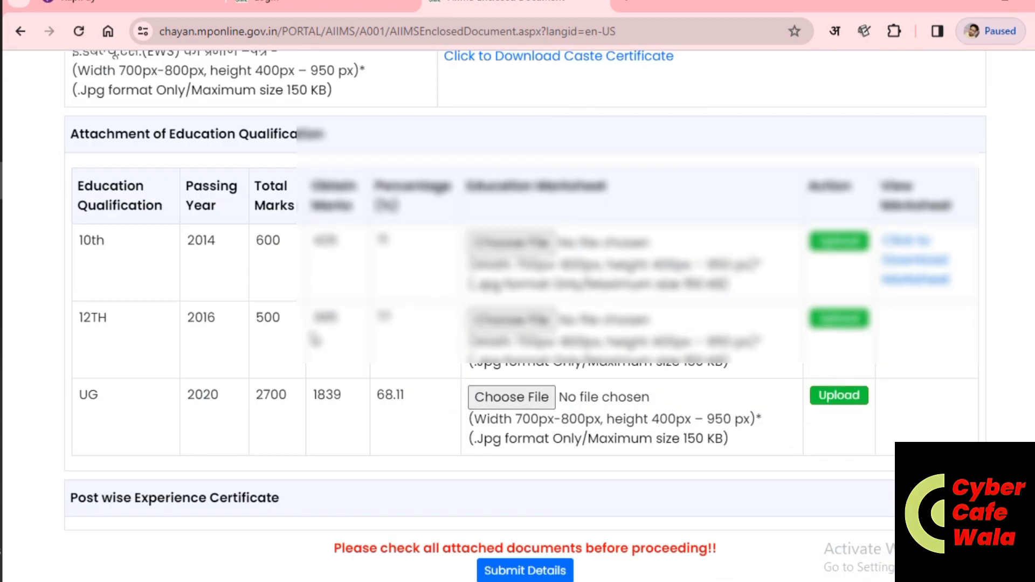
Step: Re-attach and upload the 12th marksheet; it is rejected for exceeding 950 pixels in height
click(526, 326)
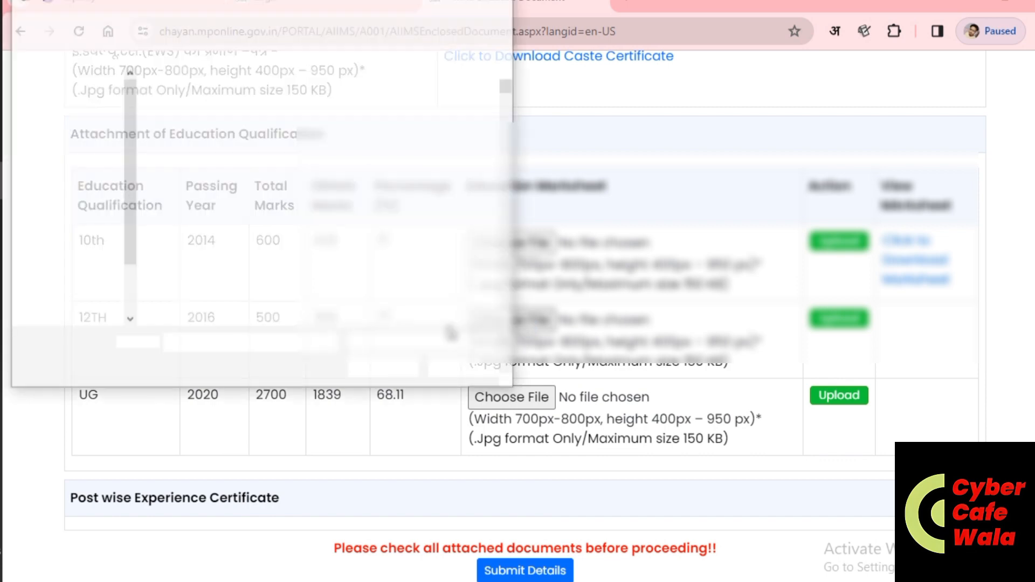
click(321, 142)
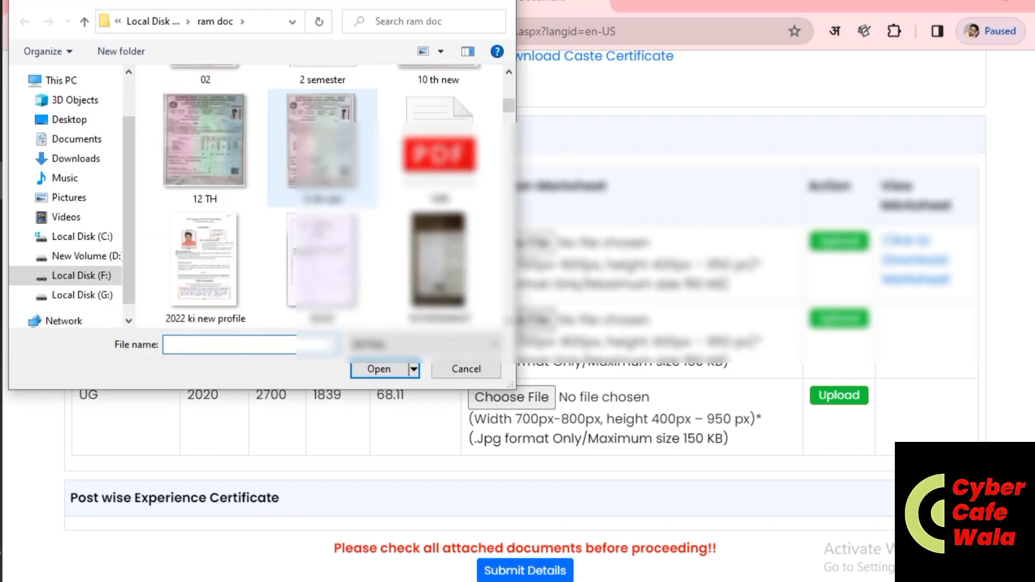
double_click(320, 146)
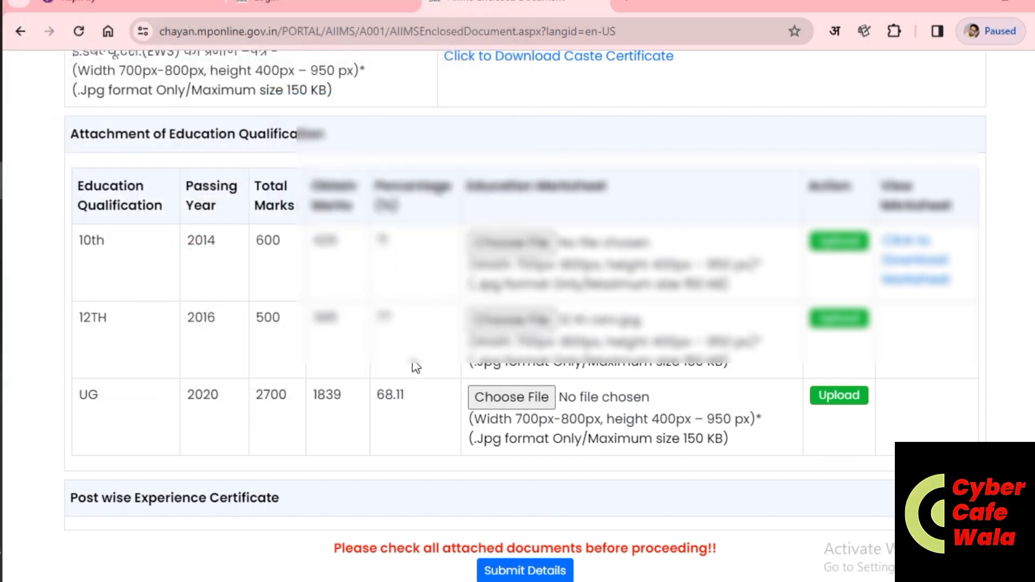
click(851, 324)
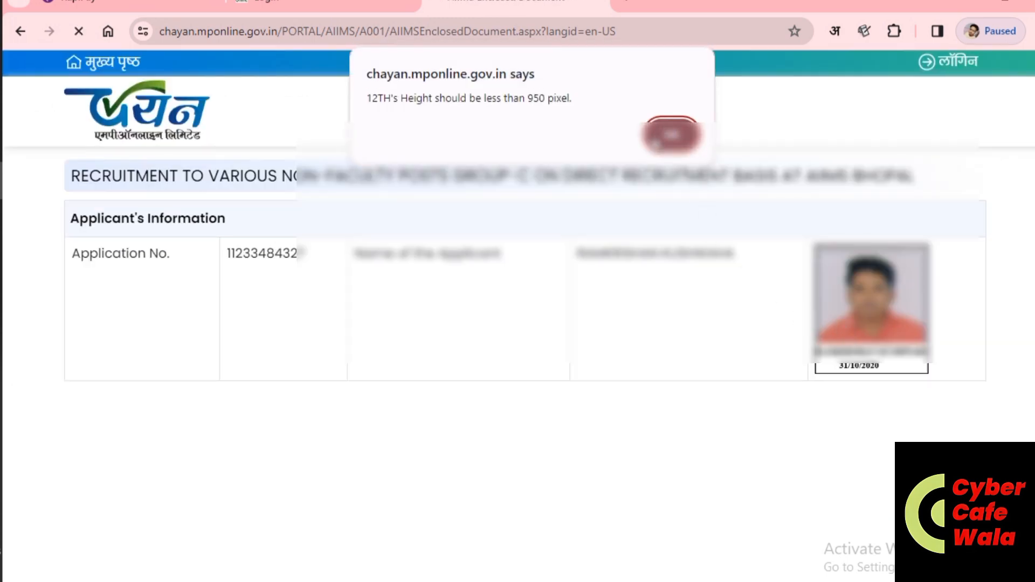
click(659, 140)
scroll(736, 397, down, 8)
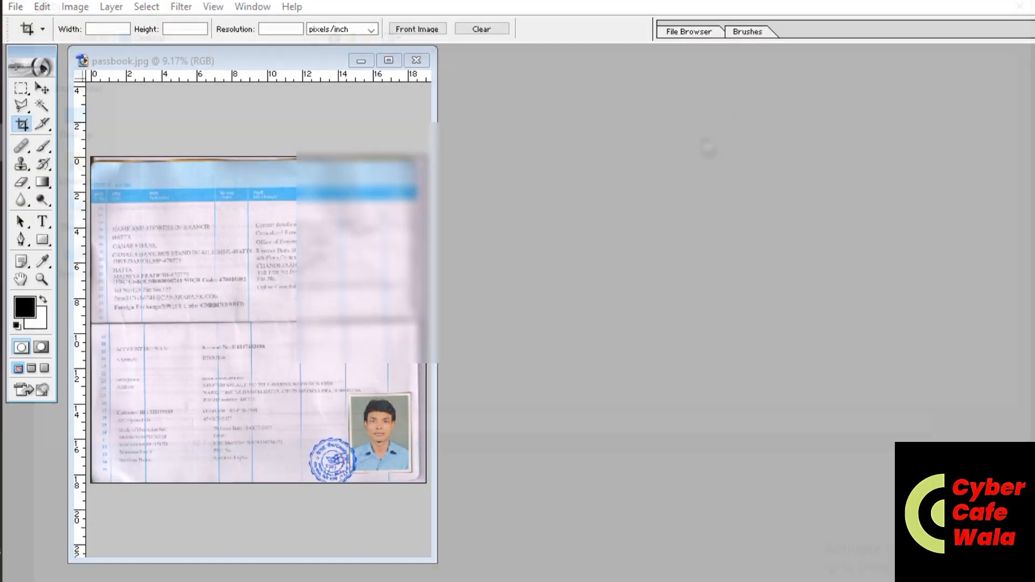
Step: Open 12 TH.jpg from F:\ram doc in Photoshop
double_click(709, 150)
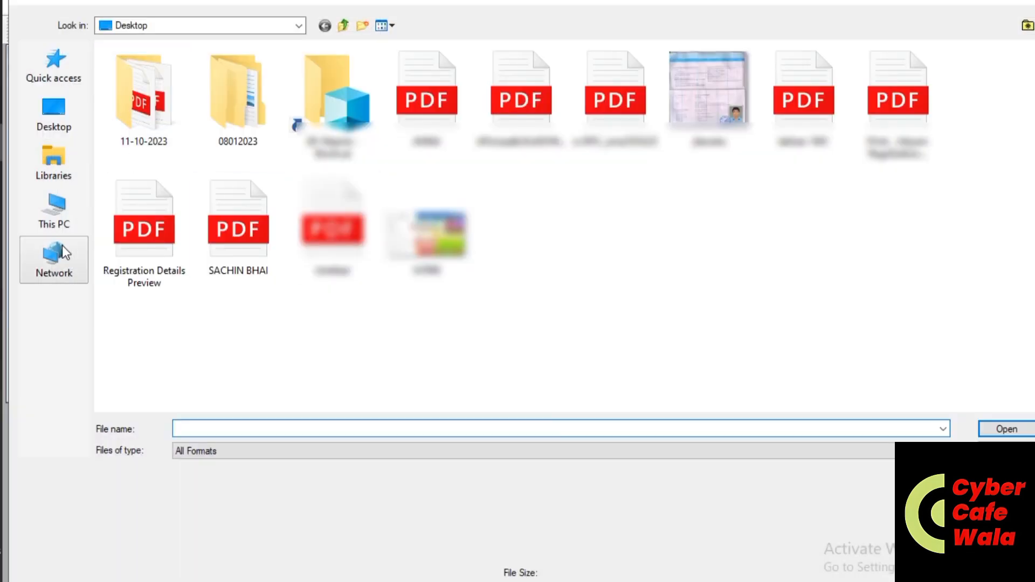
click(54, 209)
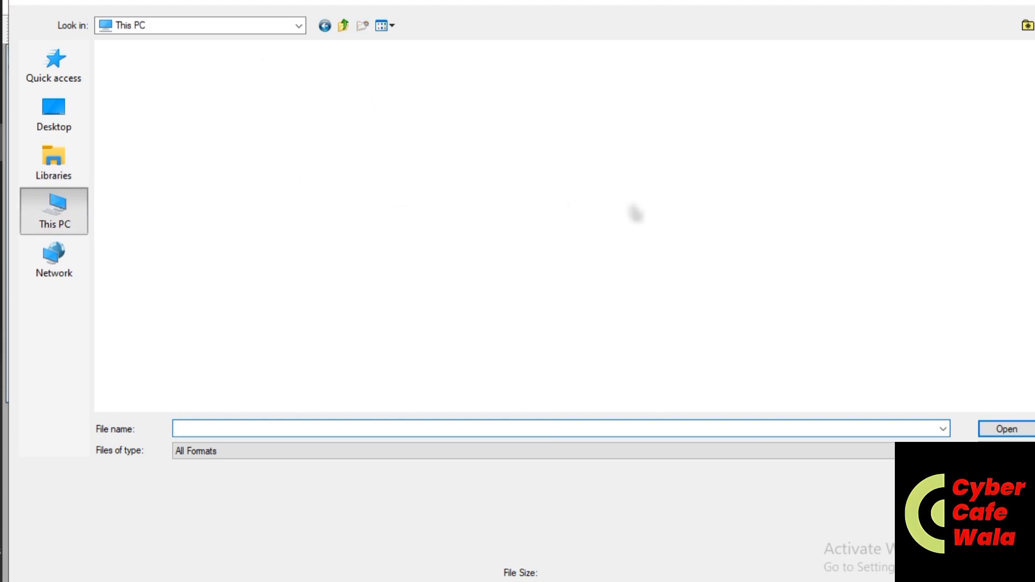
double_click(580, 183)
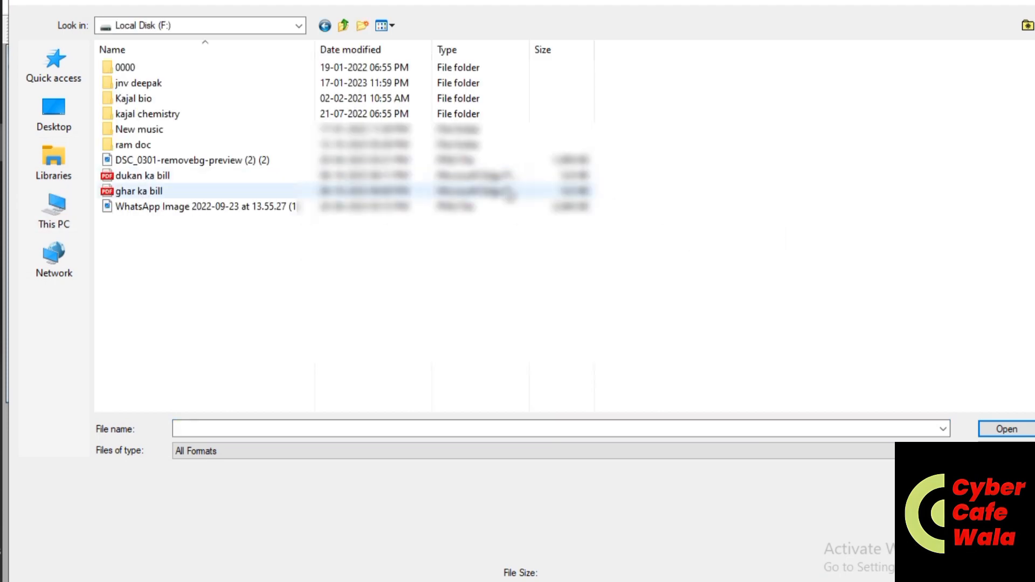
double_click(185, 144)
scroll(578, 323, down, 5)
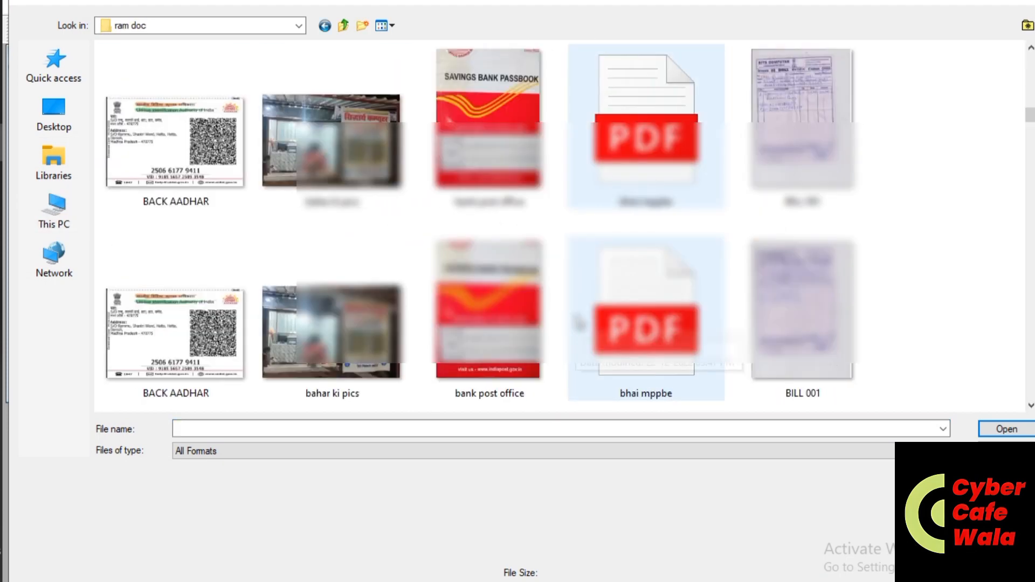
scroll(579, 323, down, 5)
key(1)
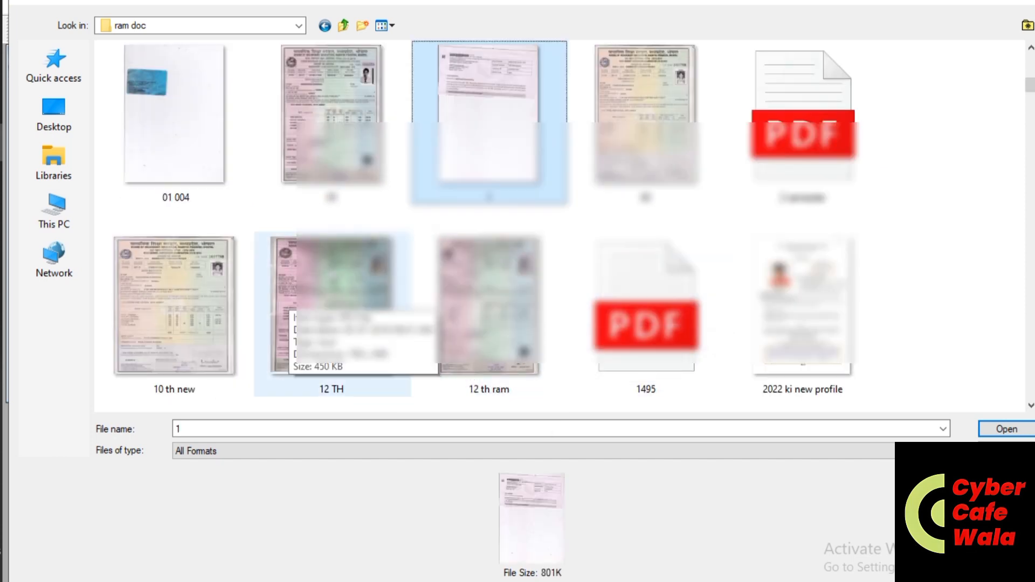
double_click(290, 286)
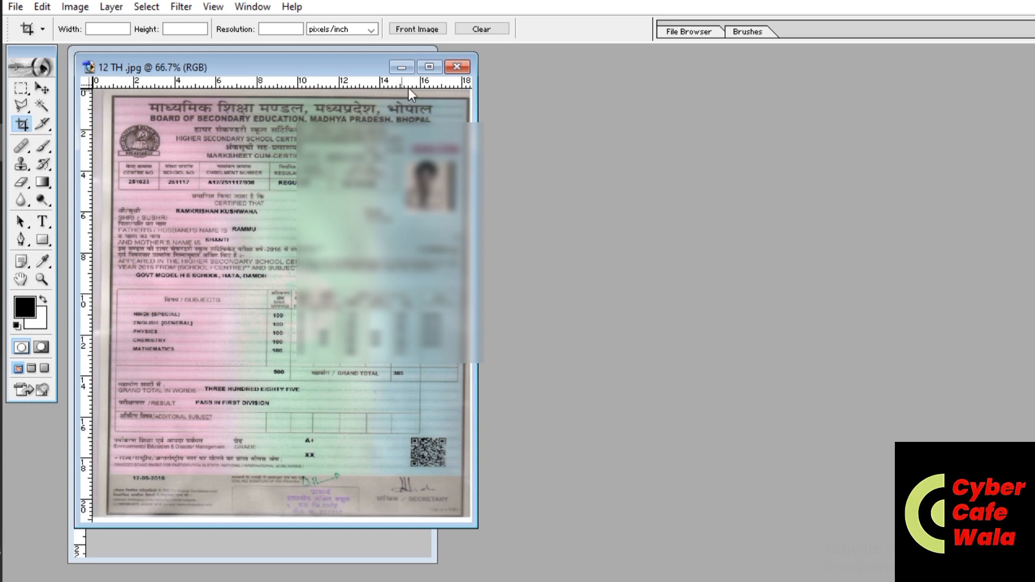
Step: Resize the image and save it to the Desktop as a lower-quality JPEG of about 86K
click(429, 67)
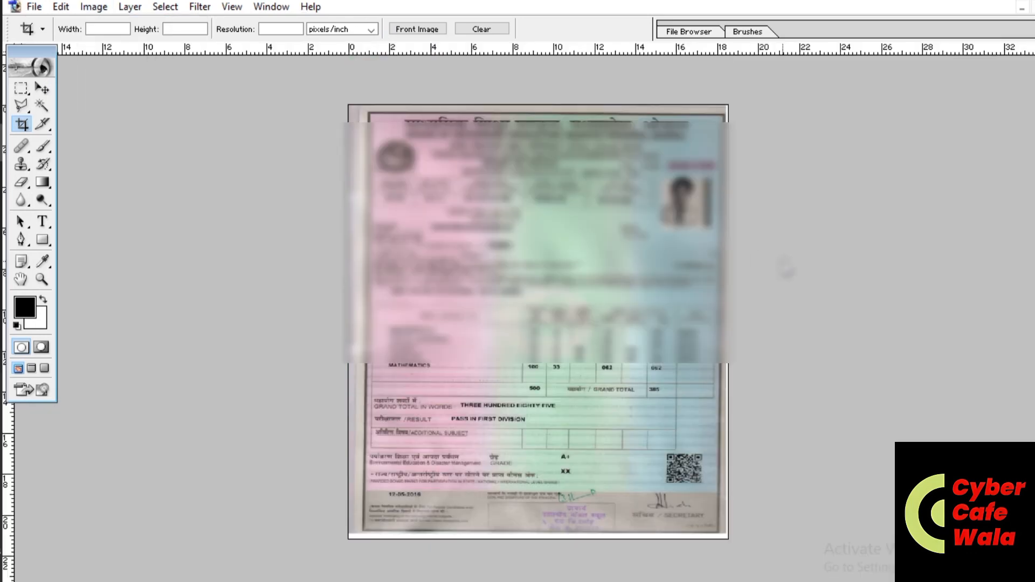
key(ctrl+alt+i)
key(Return)
key(ctrl+shift+s)
click(75, 121)
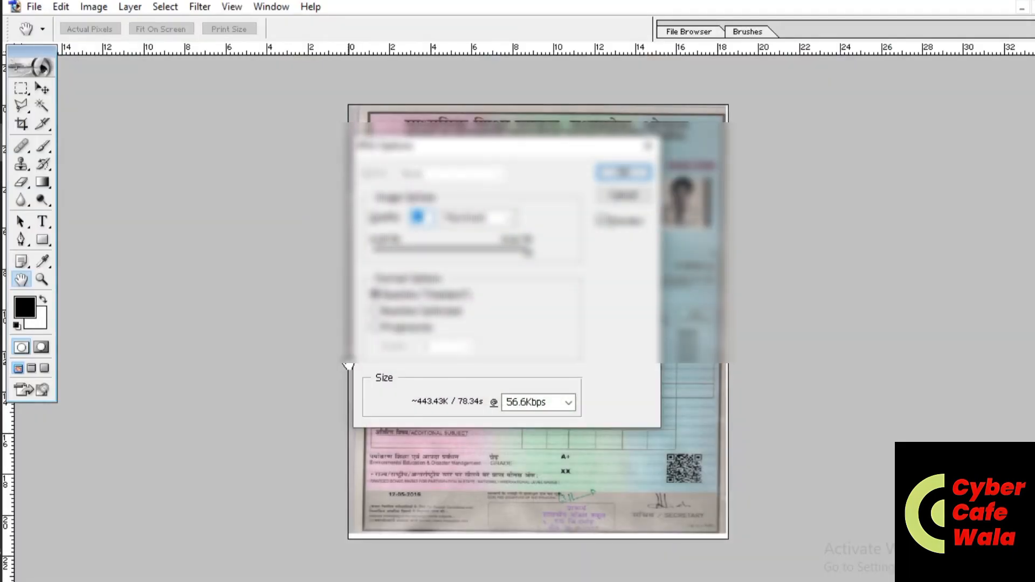
click(432, 250)
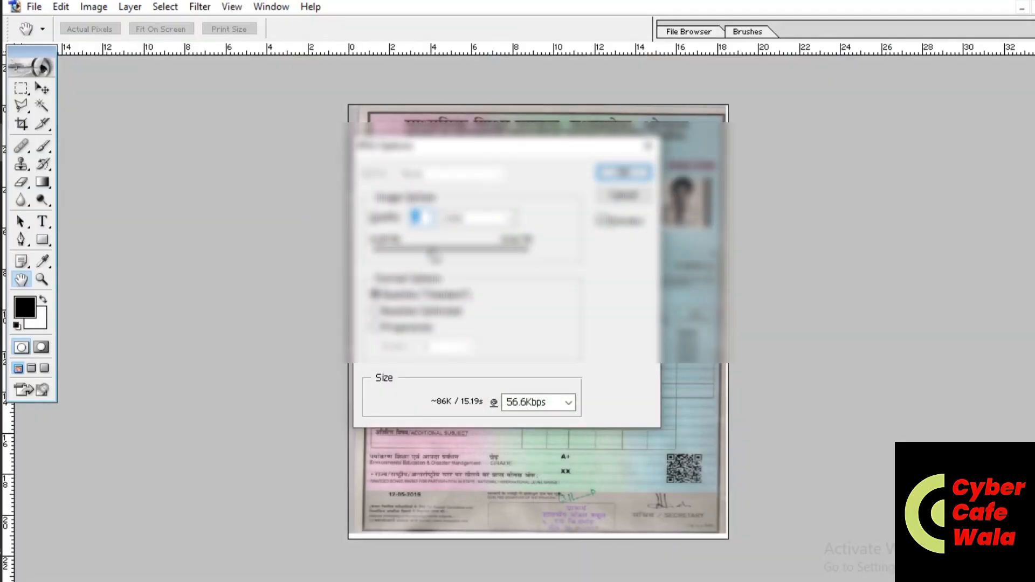
key(Return)
key(c)
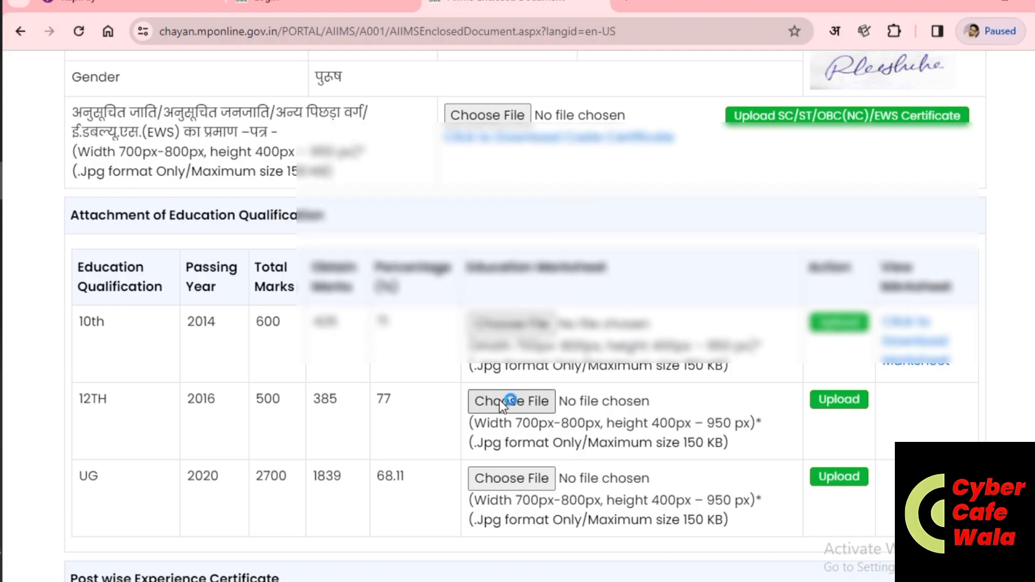
Step: Upload the resized 12 TH image from the Desktop into the 12TH row and confirm the success alert
click(499, 400)
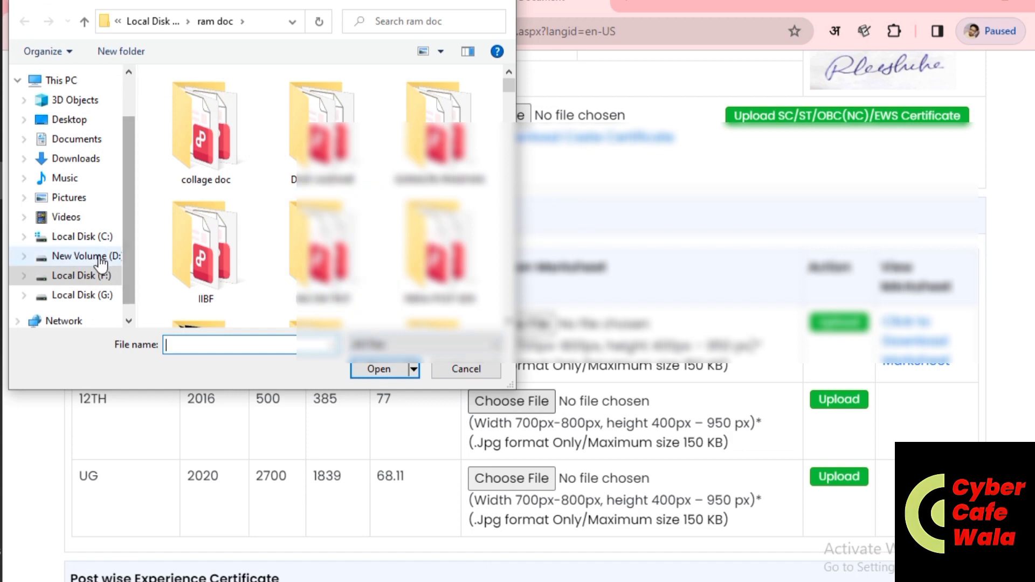
click(73, 120)
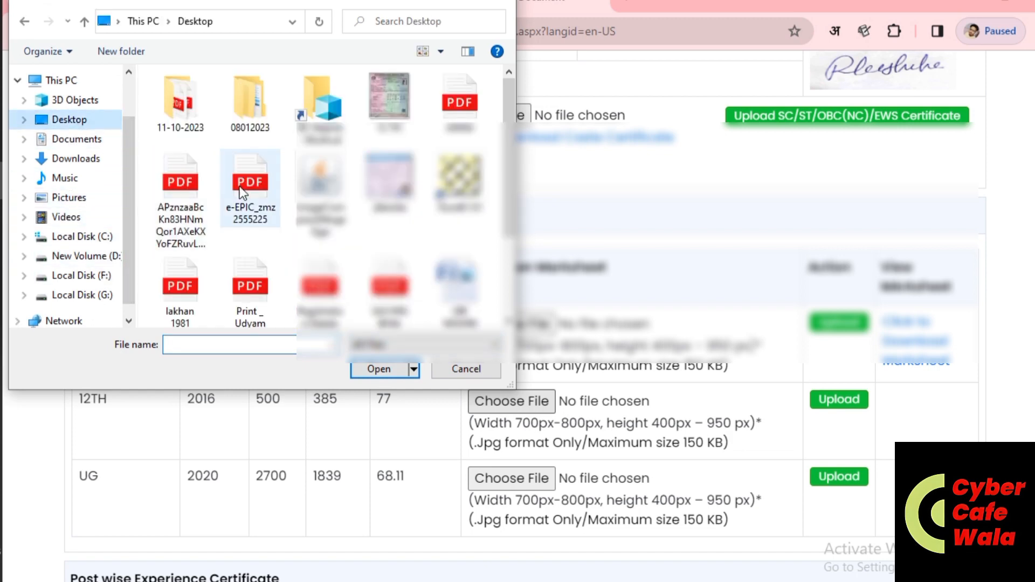
double_click(390, 96)
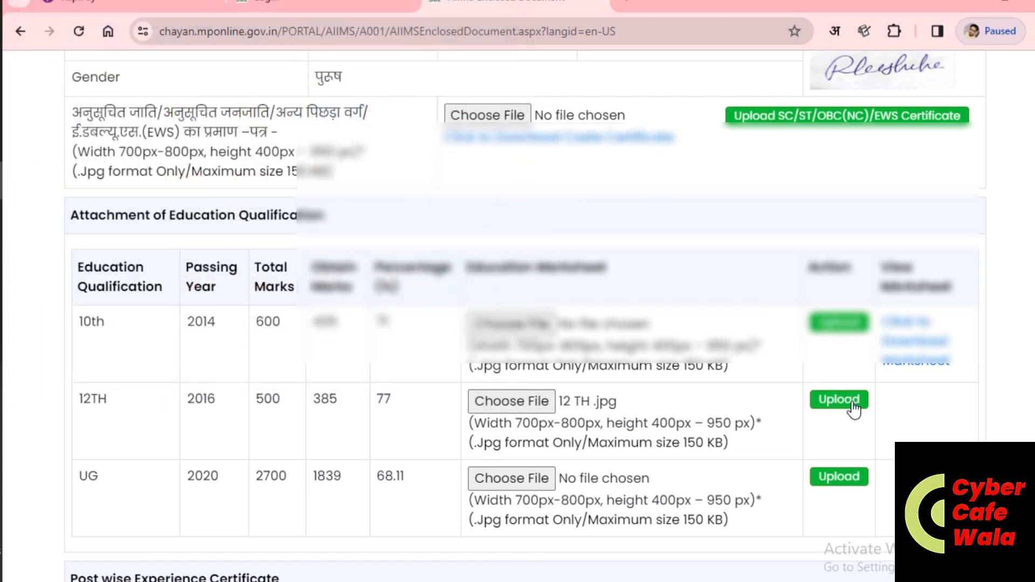
click(847, 404)
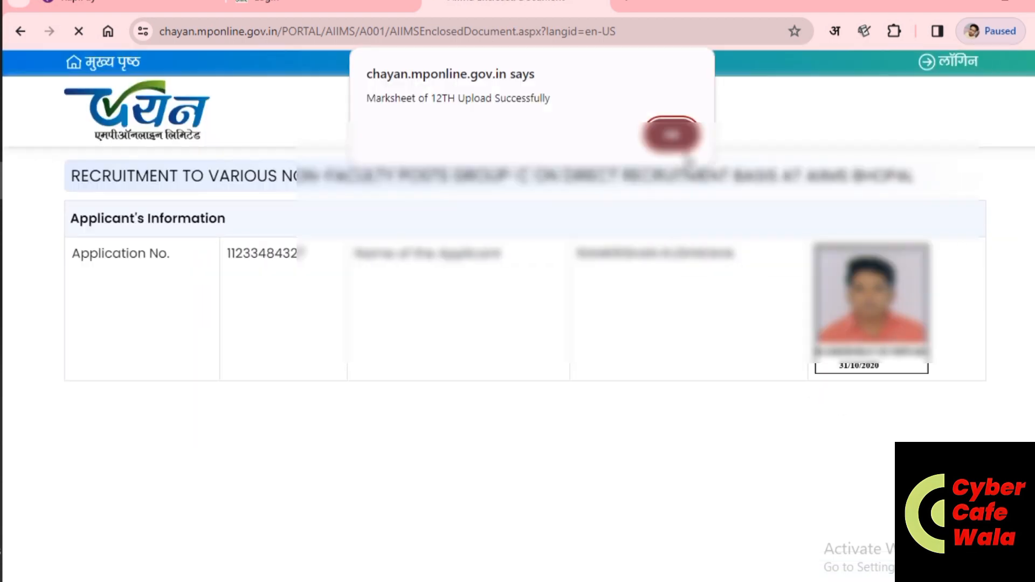
key(Return)
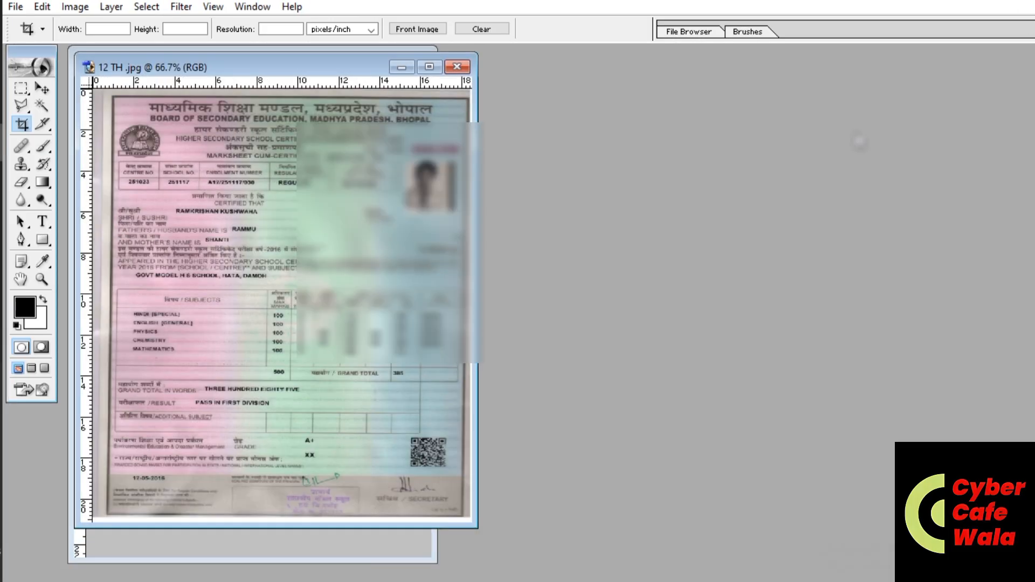
Step: Open the FINAL 0 marksheet image from F:\ram doc in Photoshop
key(ctrl+o)
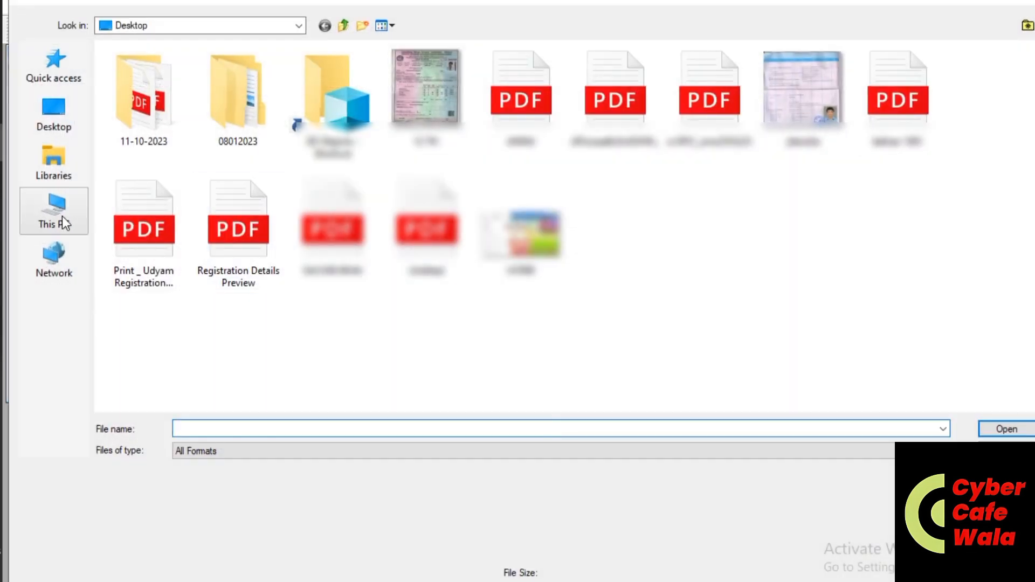
click(61, 219)
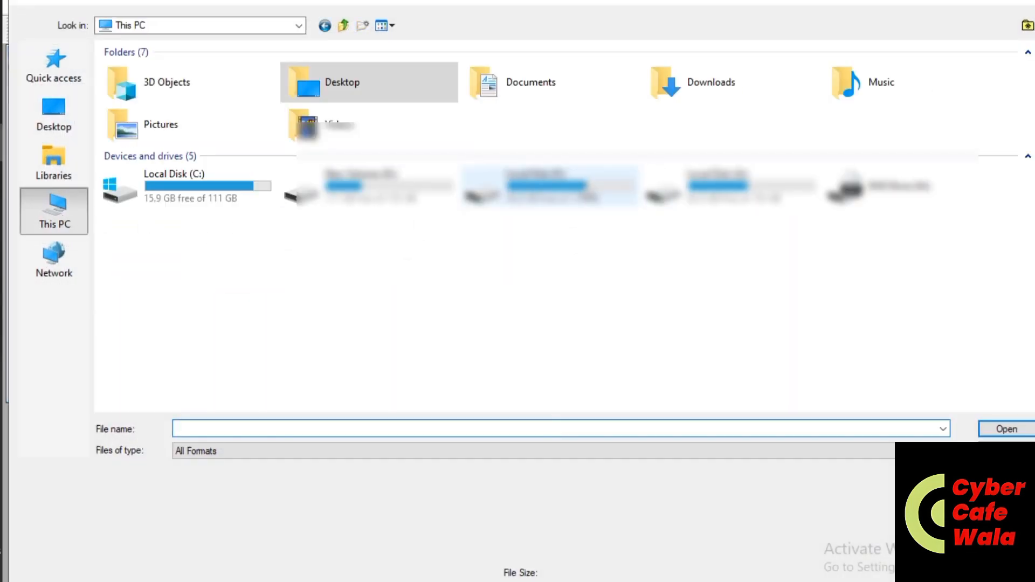
double_click(550, 186)
double_click(189, 148)
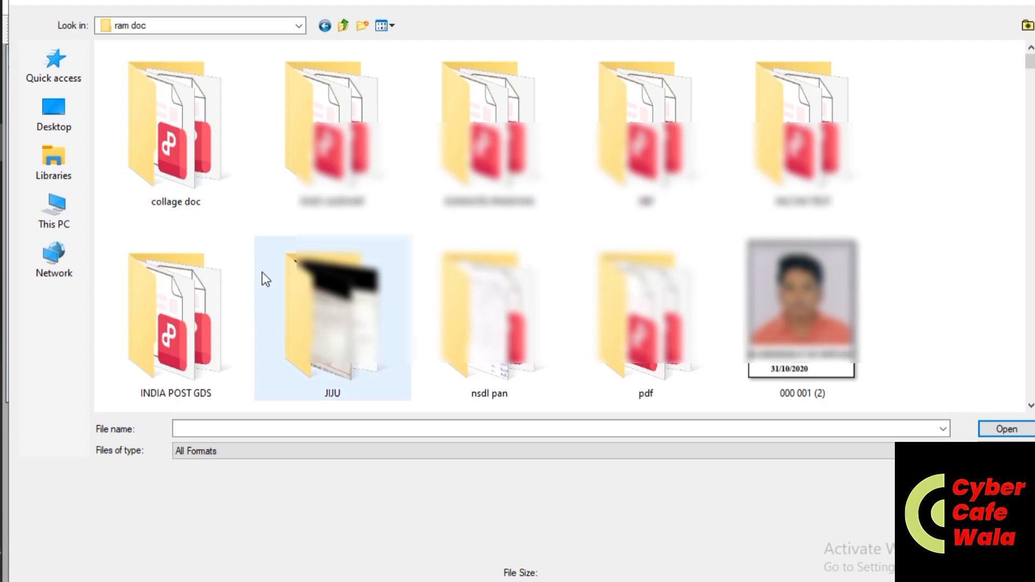
double_click(455, 388)
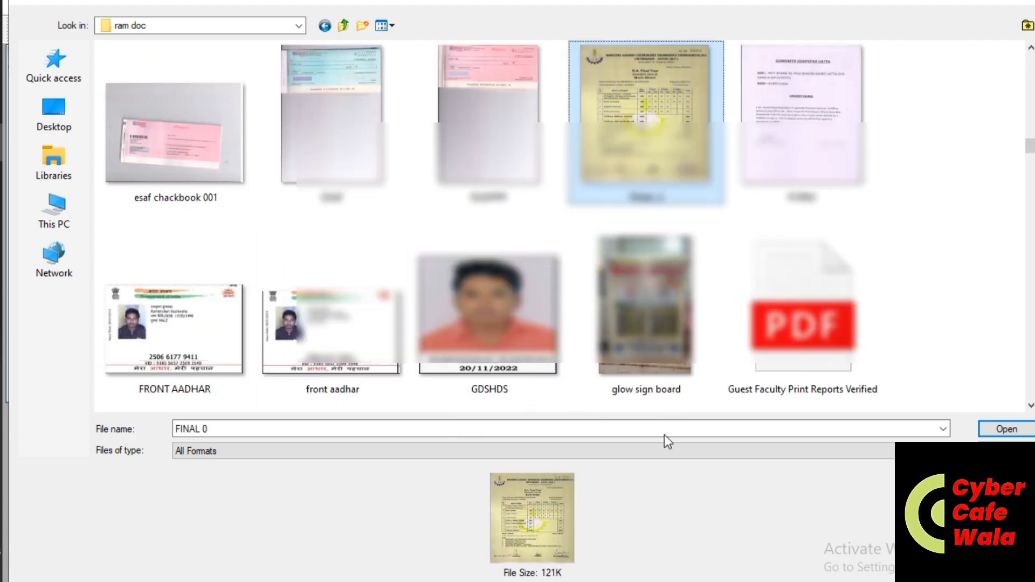
key(Return)
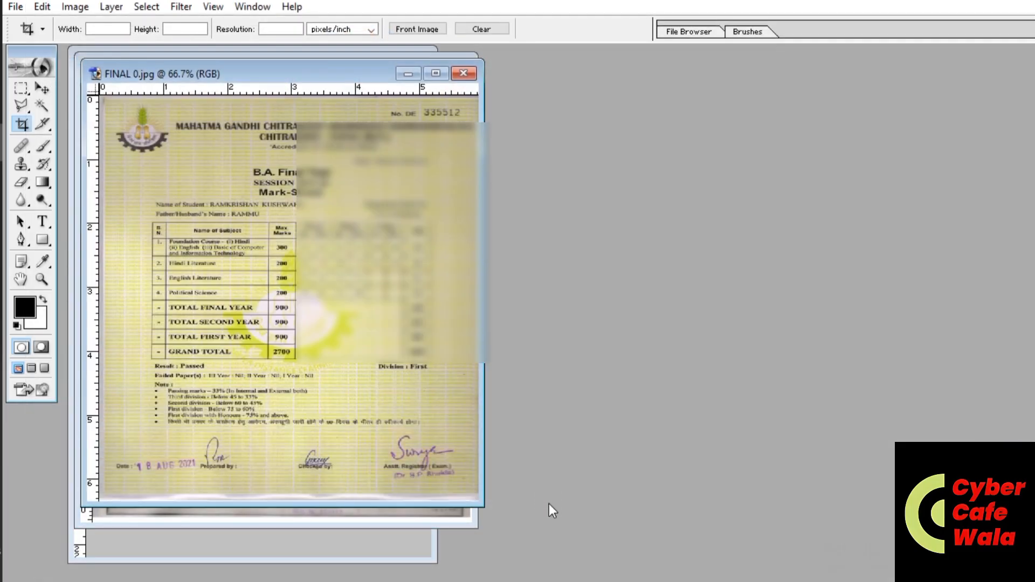
Step: Check its image size, then save a JPEG copy of FINAL 0 to the Desktop
key(alt+i)
key(i)
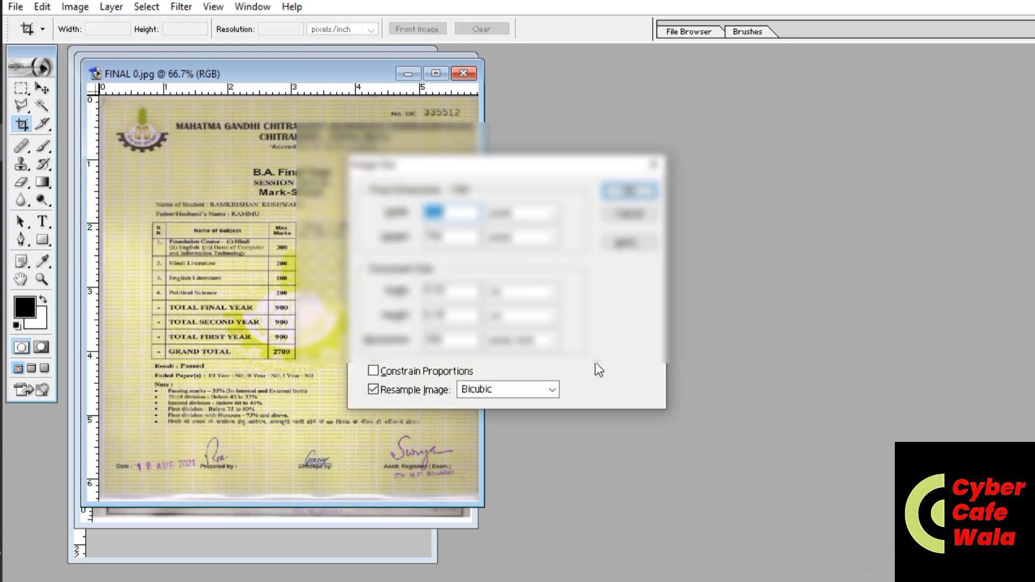
key(Escape)
key(ctrl+shift+s)
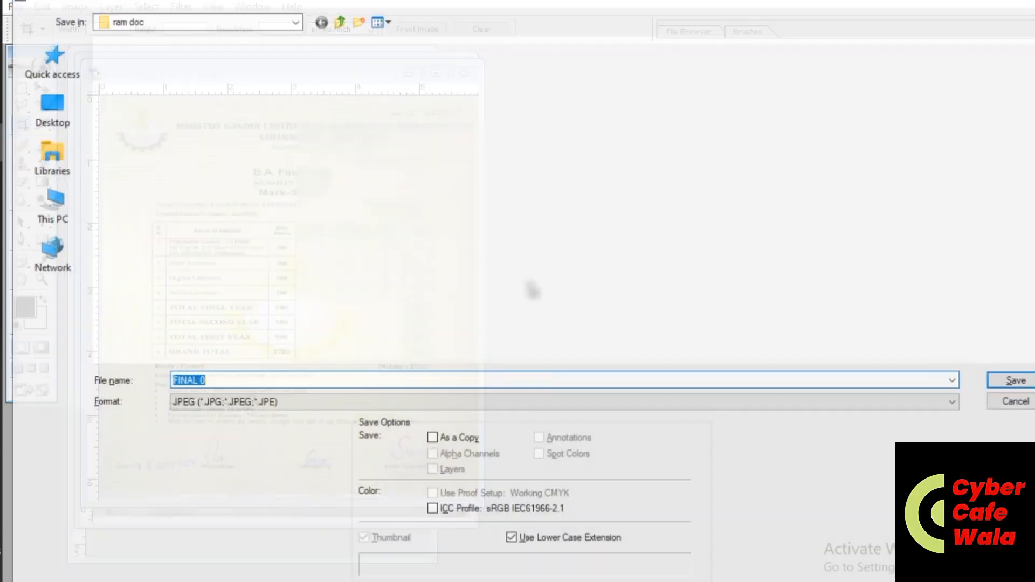
click(62, 108)
key(Return)
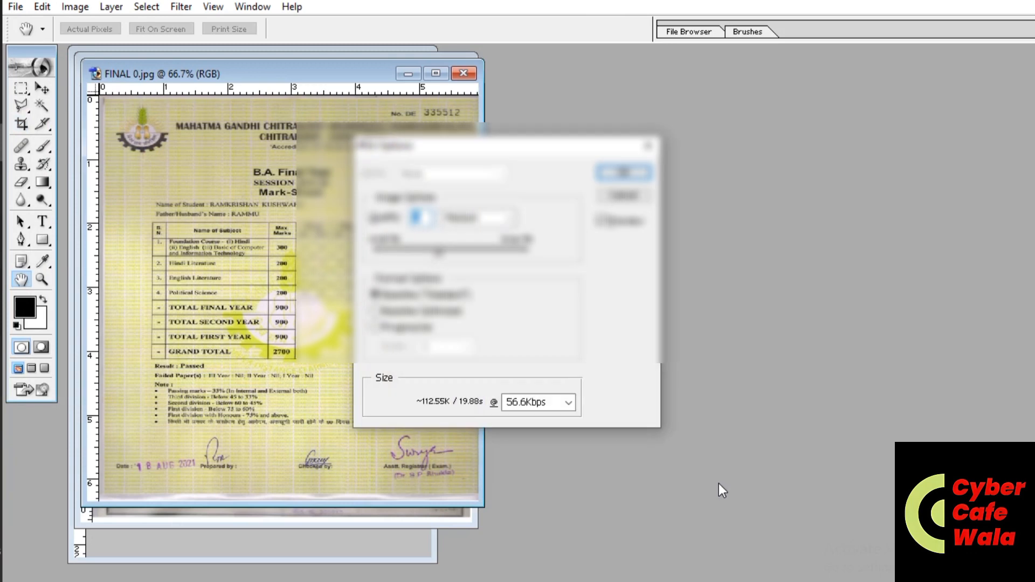
key(Return)
key(c)
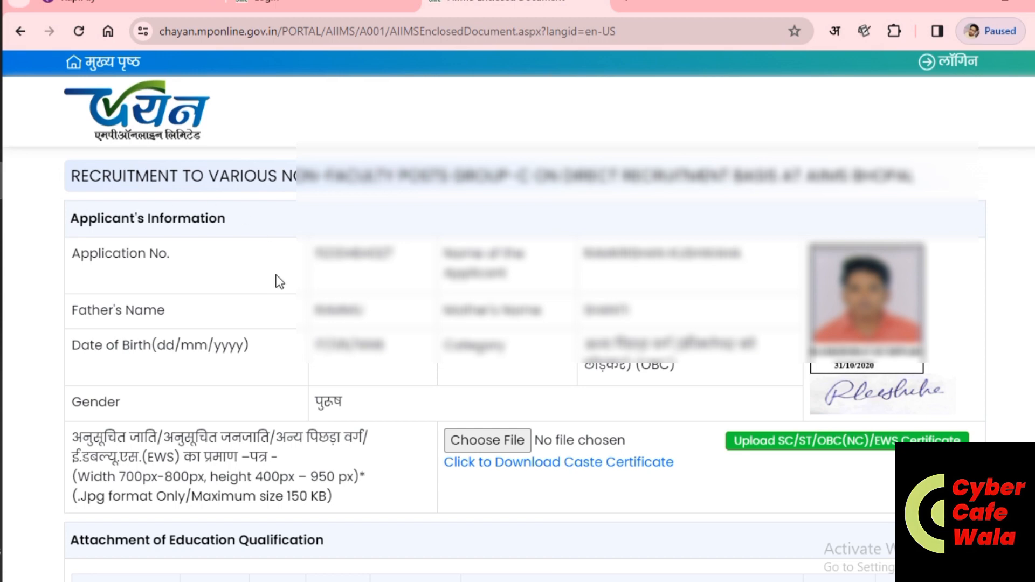
scroll(453, 466, down, 2)
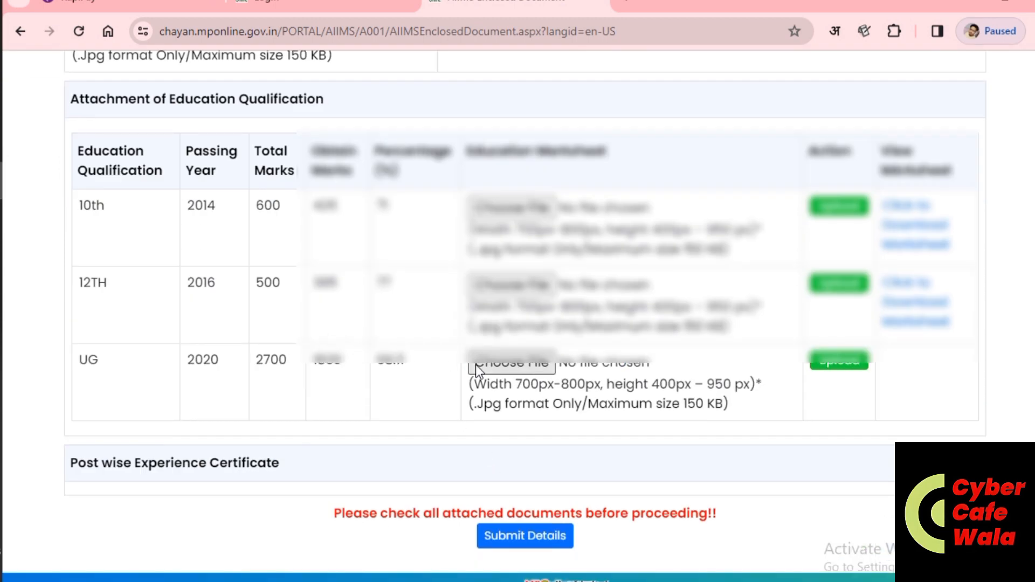
Step: Upload FINAL 0.jpg as the UG marksheet and dismiss the success message
click(505, 365)
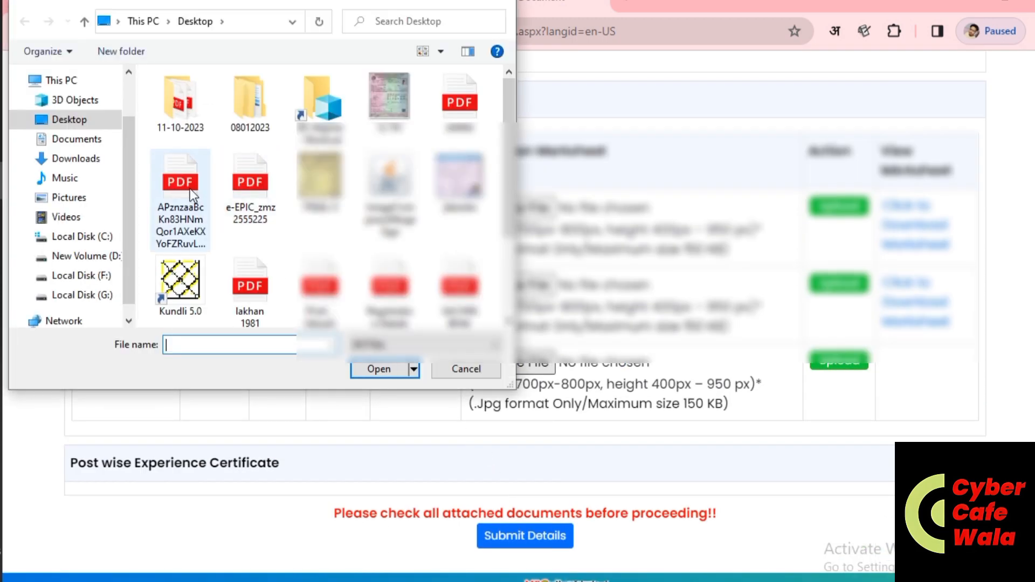
click(319, 178)
double_click(319, 178)
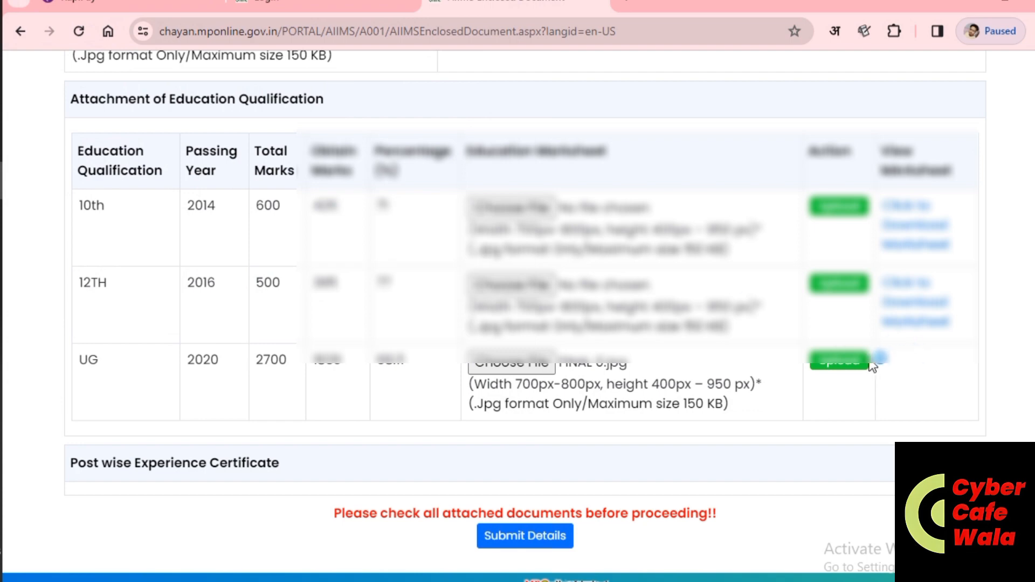
click(851, 364)
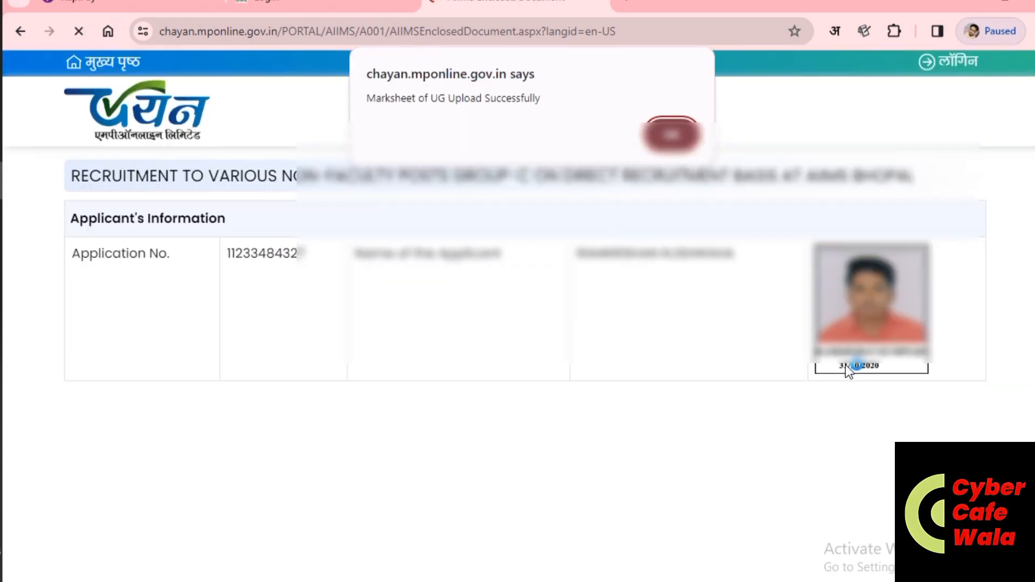
click(680, 134)
scroll(647, 334, down, 8)
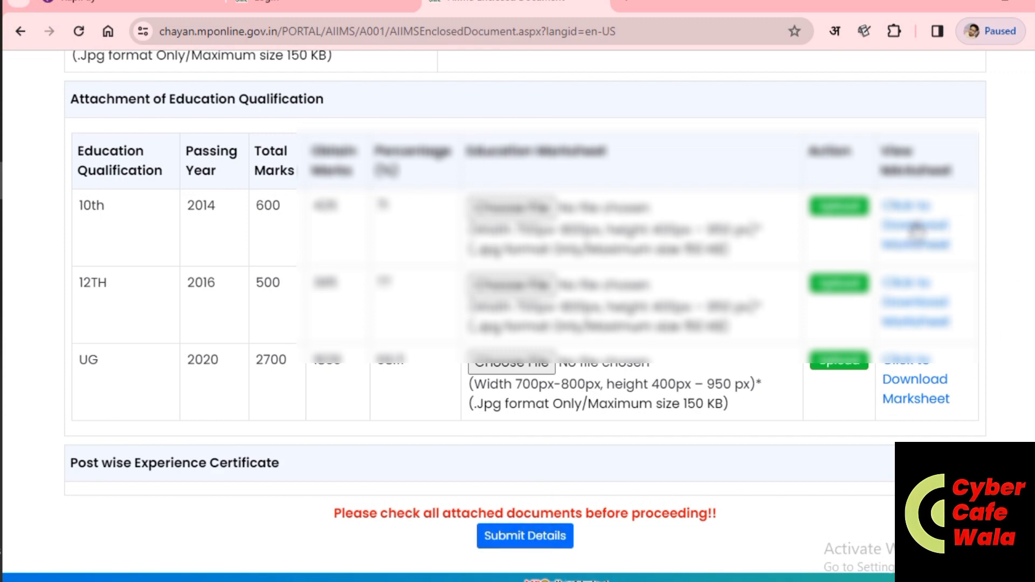
Step: Preview the uploaded 10th, 12th and B.A. marksheets one after another to verify them
click(915, 227)
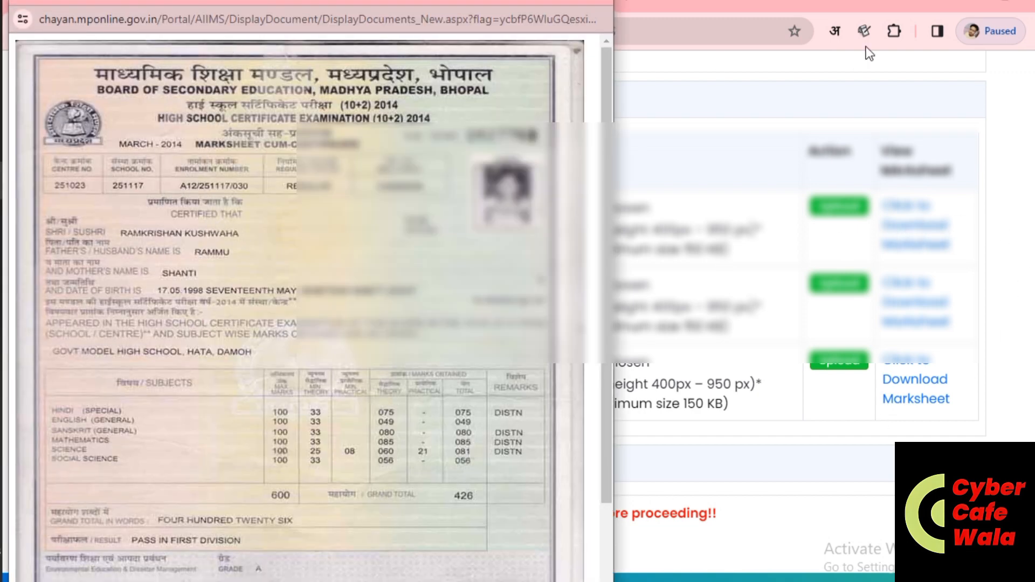
click(602, 1)
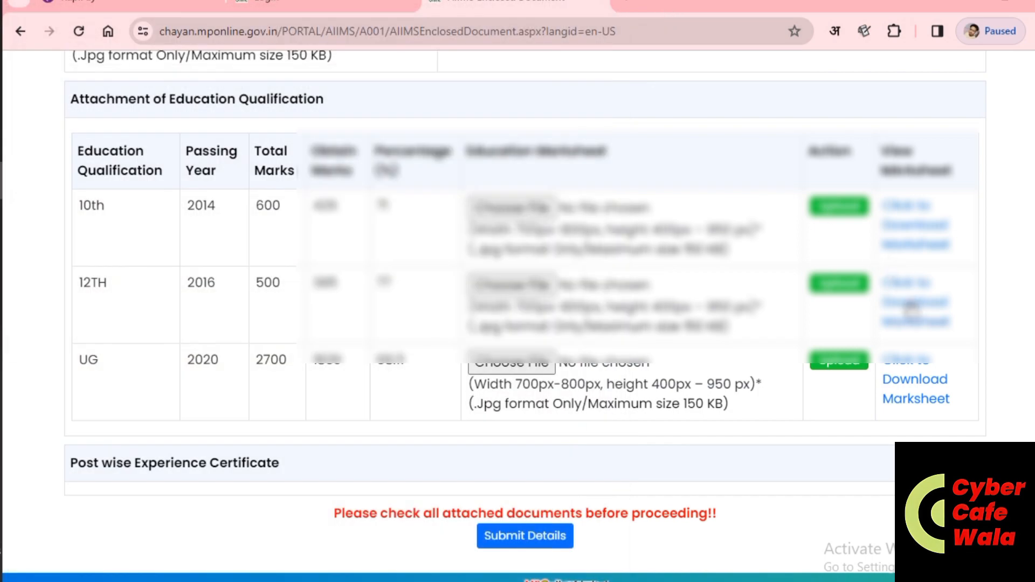
click(914, 301)
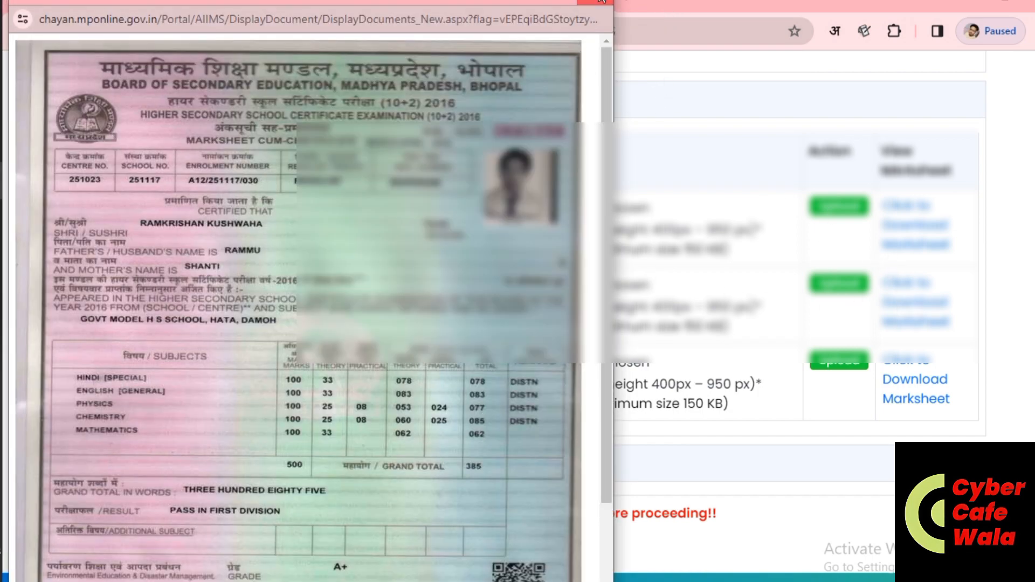
click(603, 1)
click(898, 360)
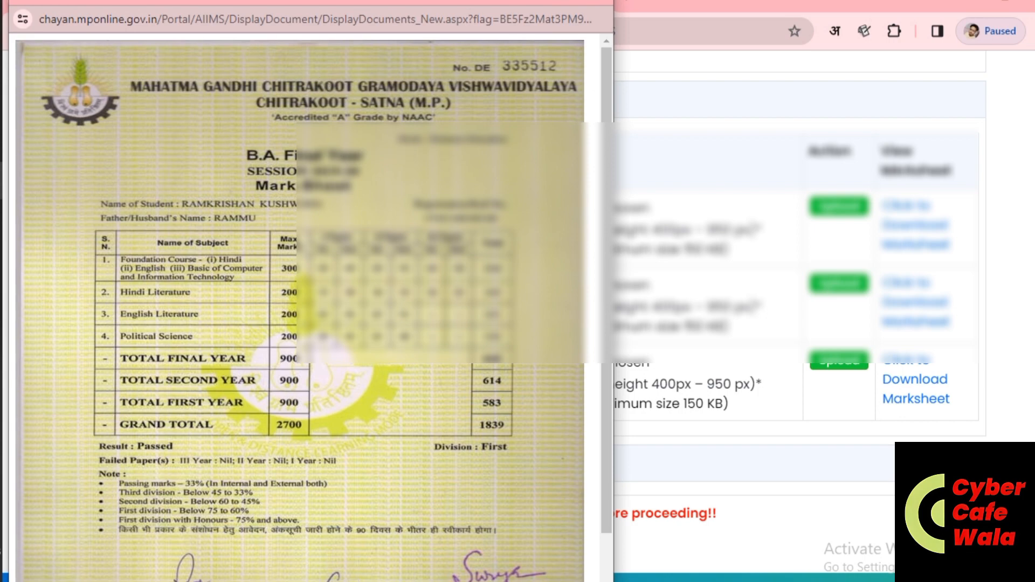
click(602, 1)
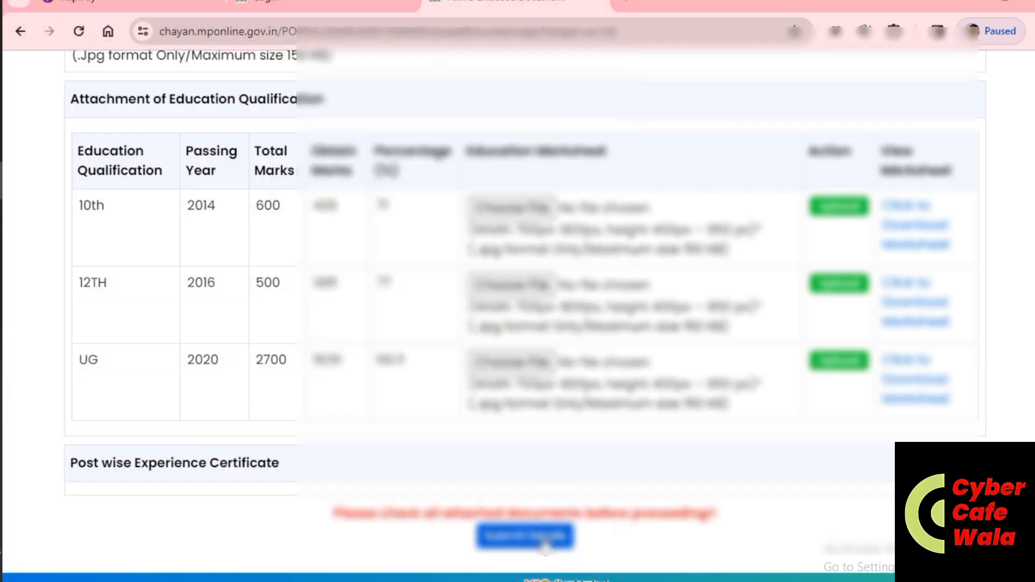
Step: Submit the attached documents and review the resulting application preview page
click(545, 545)
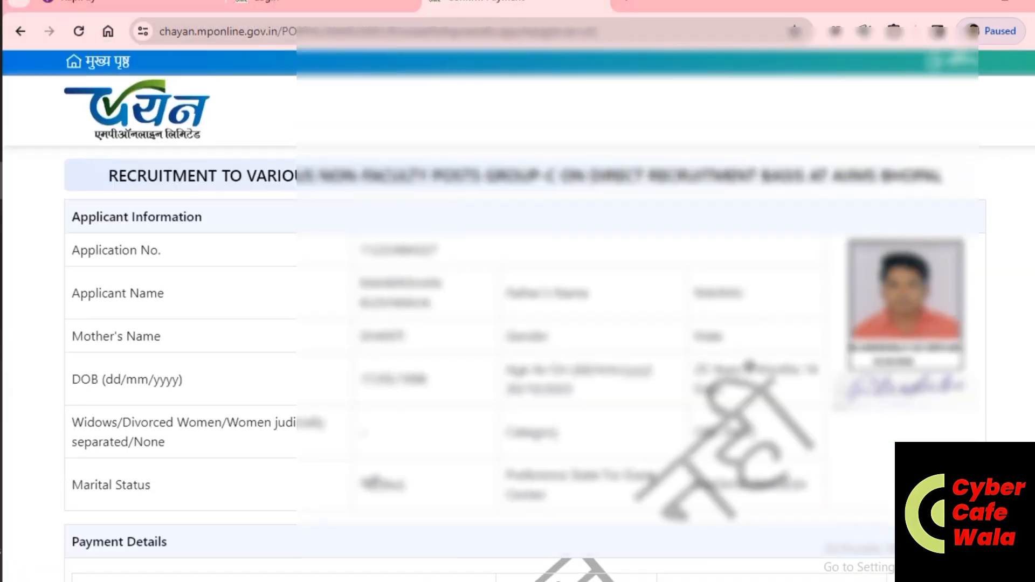
scroll(652, 480, down, 5)
scroll(652, 480, up, 1)
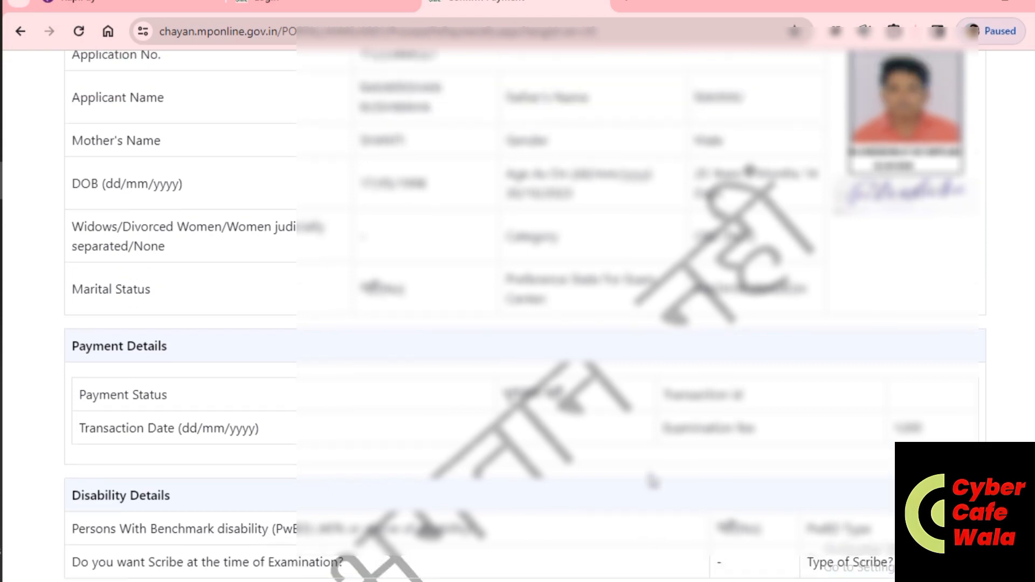
scroll(652, 479, down, 3)
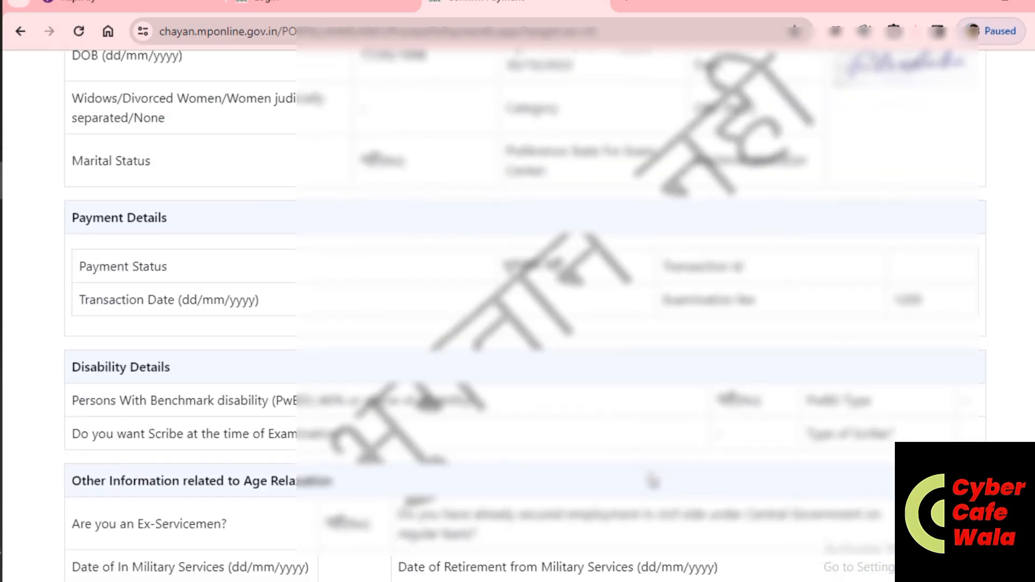
scroll(652, 480, up, 4)
scroll(651, 479, down, 2)
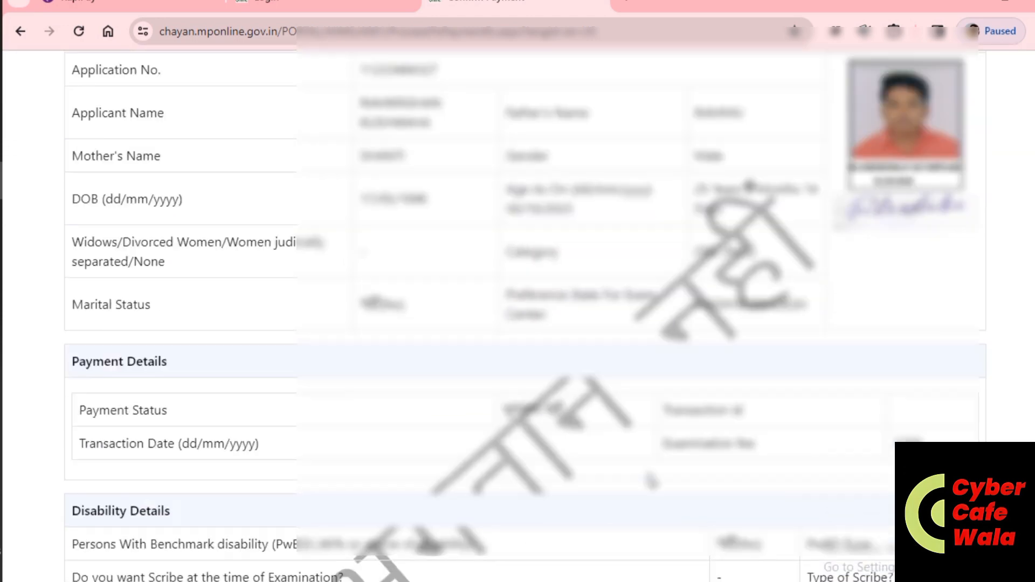
scroll(651, 480, down, 15)
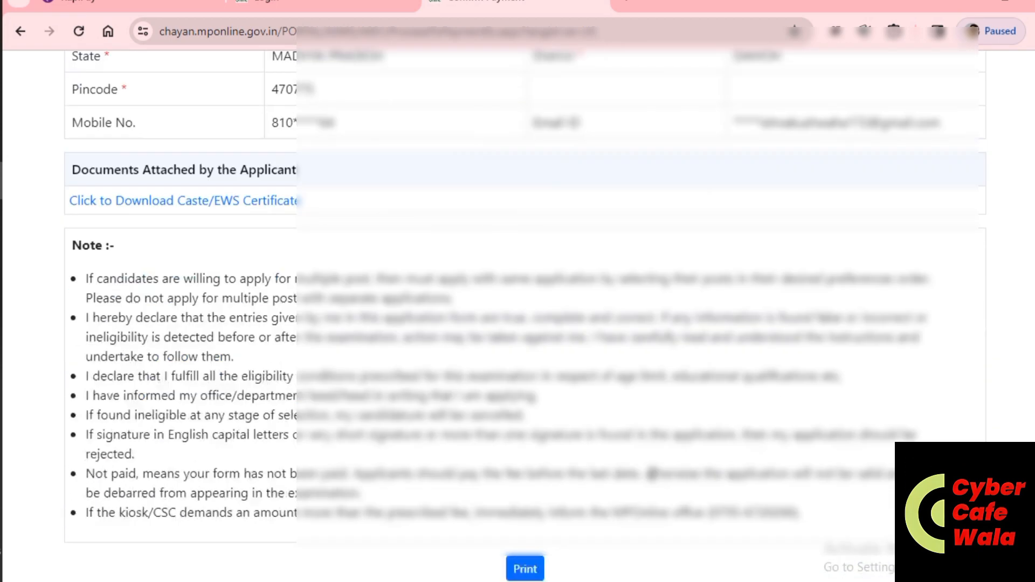
scroll(651, 475, down, 3)
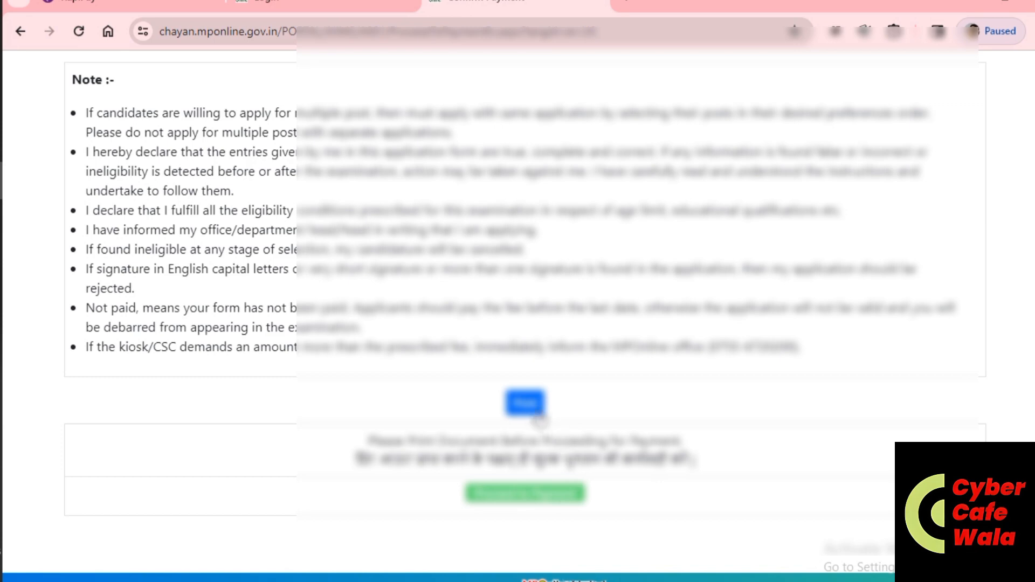
scroll(531, 416, up, 6)
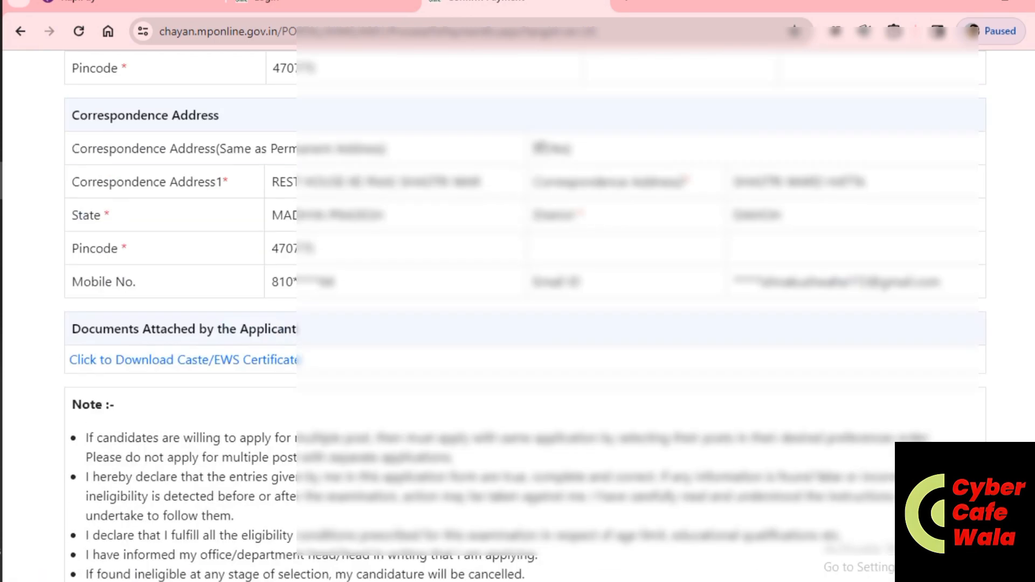
scroll(746, 471, down, 6)
Step: Print the application confirmation page with the Save as PDF destination, saving it to the Desktop
click(526, 405)
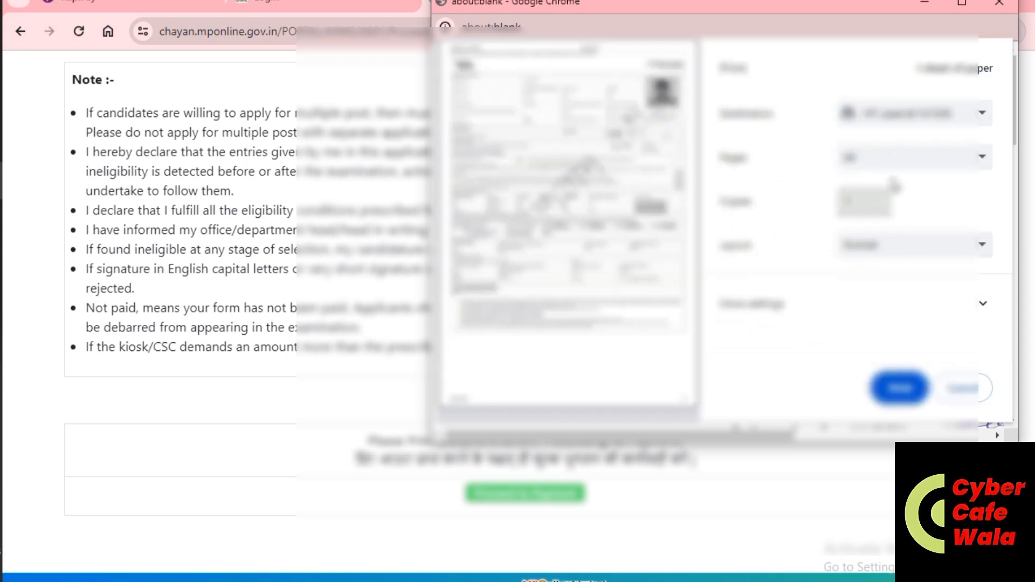
click(909, 122)
click(909, 162)
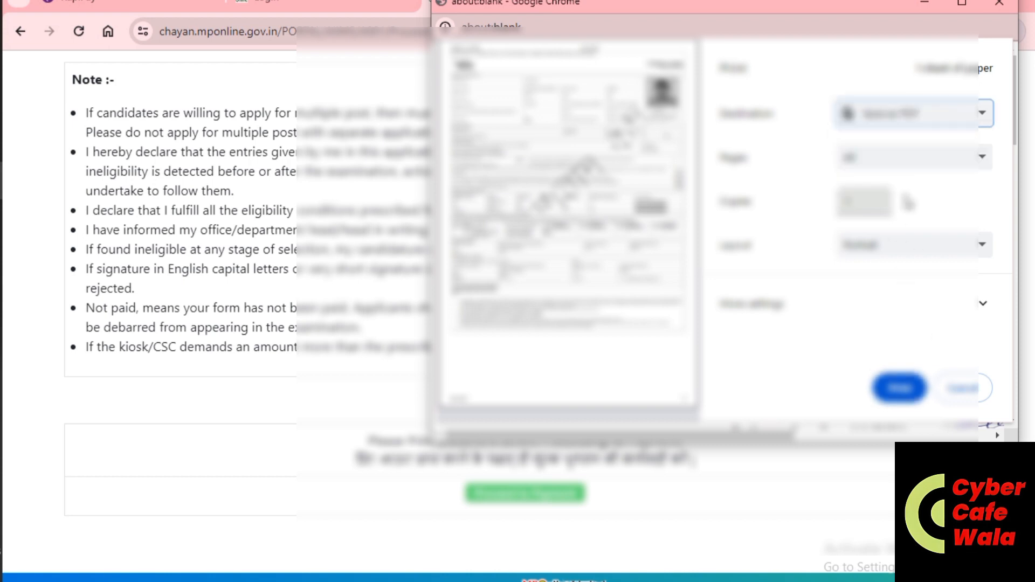
click(899, 388)
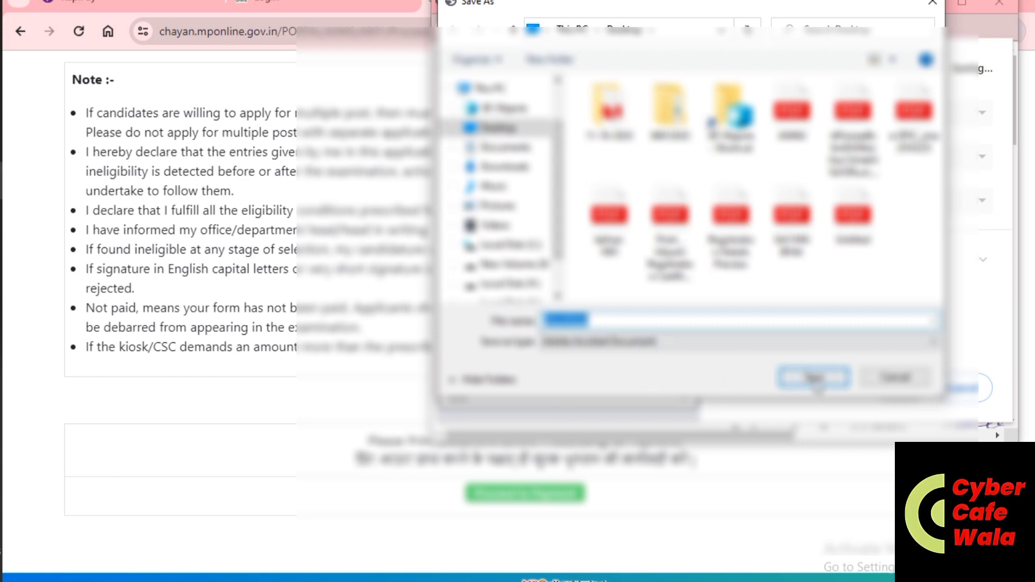
click(815, 378)
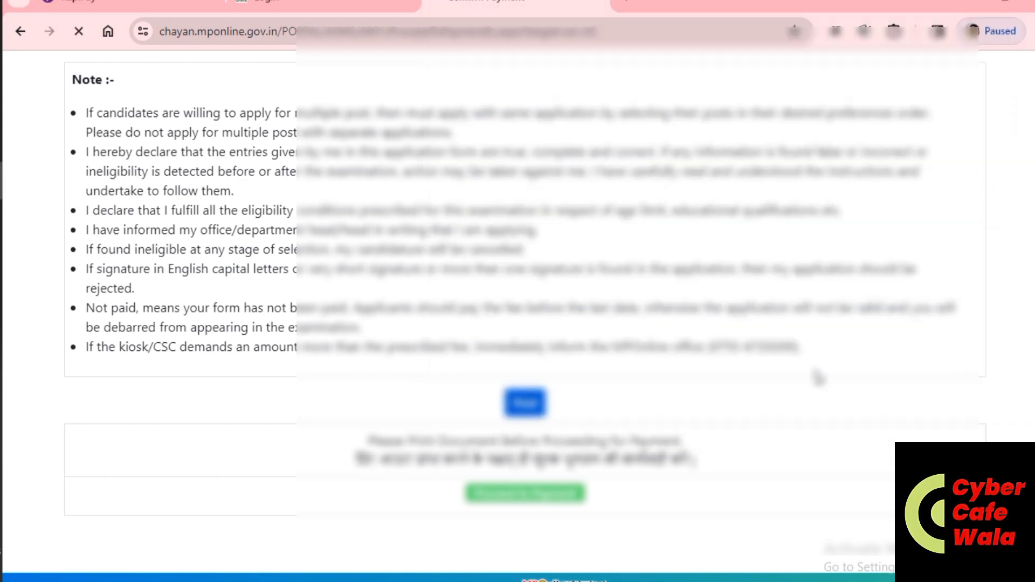
scroll(636, 472, down, 15)
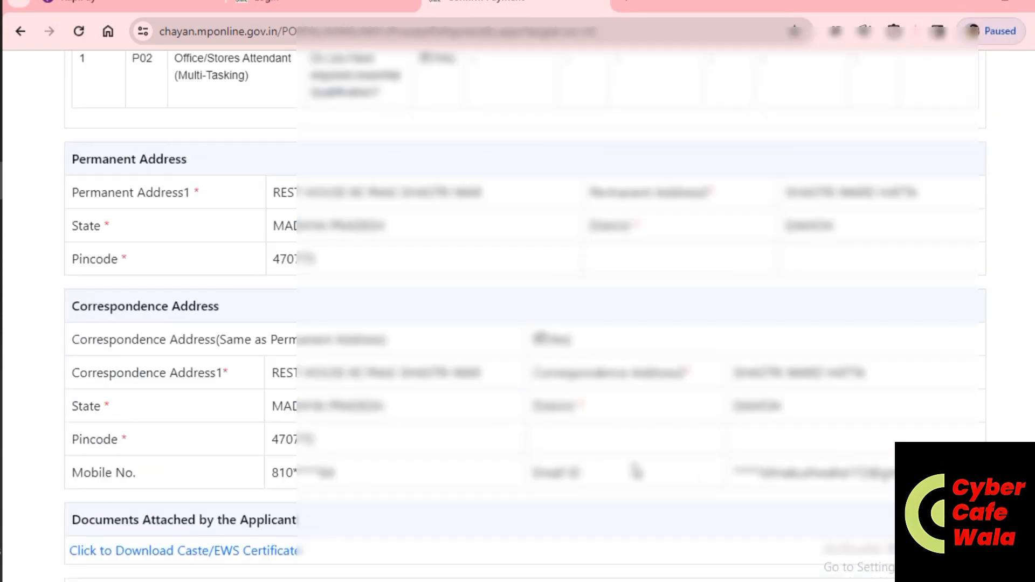
scroll(636, 471, down, 10)
Step: Submit the 1200 application fee for UPI payment through the Paytm Payment Gateway
click(556, 493)
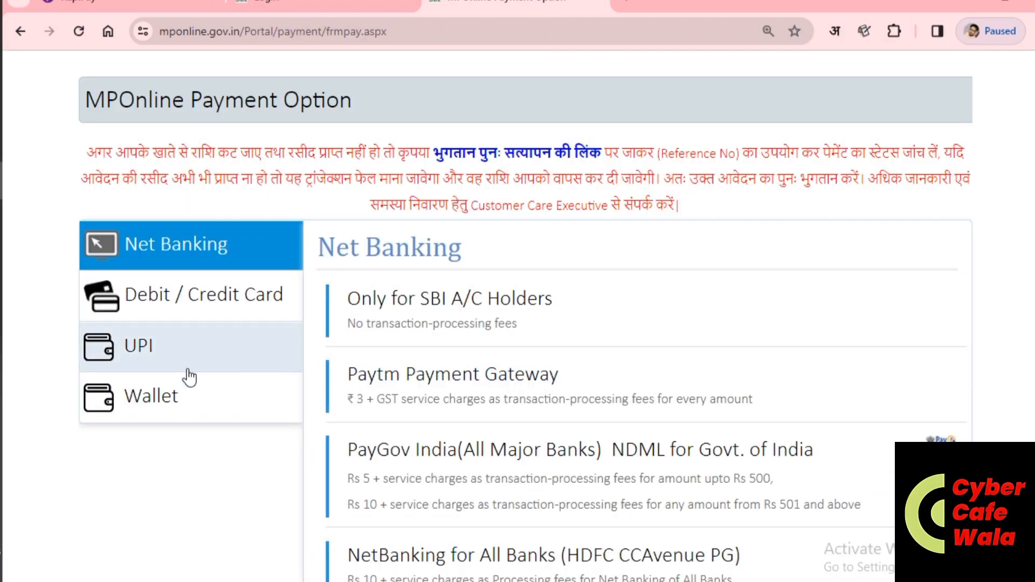
click(167, 350)
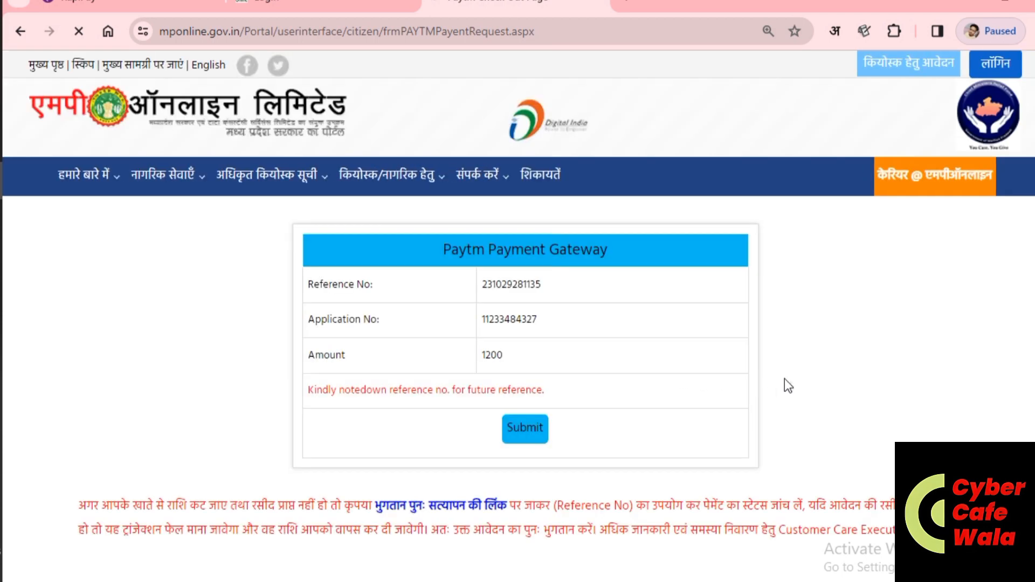
click(525, 427)
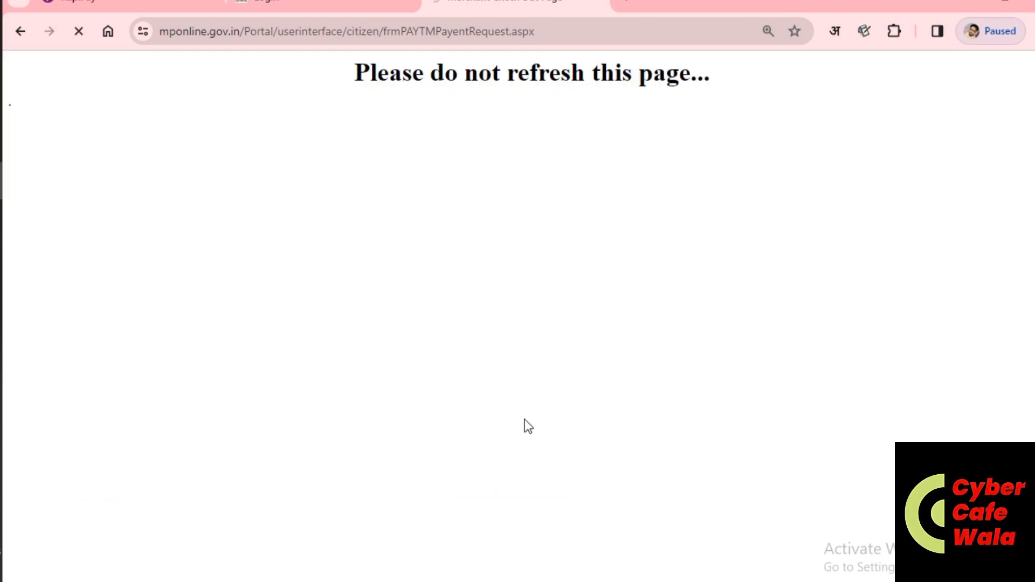